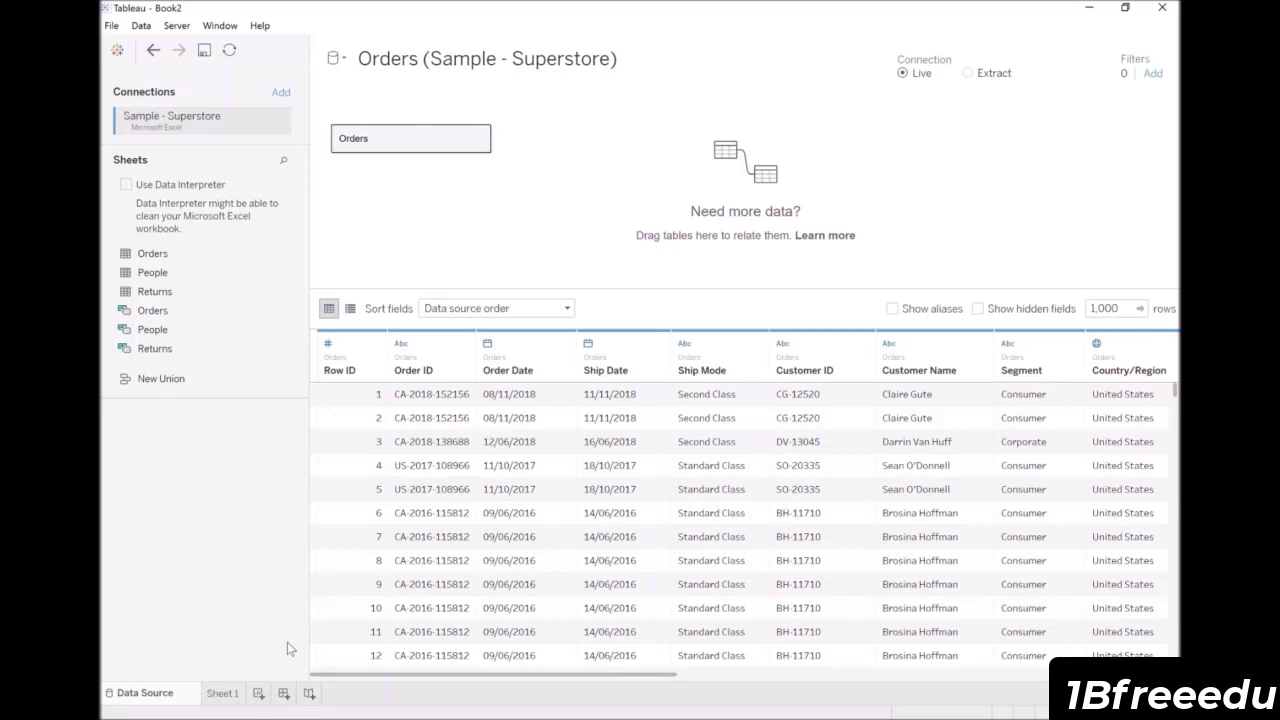
Step: On Sheet 1, start a new calculated field and name it "Number of Customer Orders"
{"action": "left_click", "coordinate": [227, 701]}
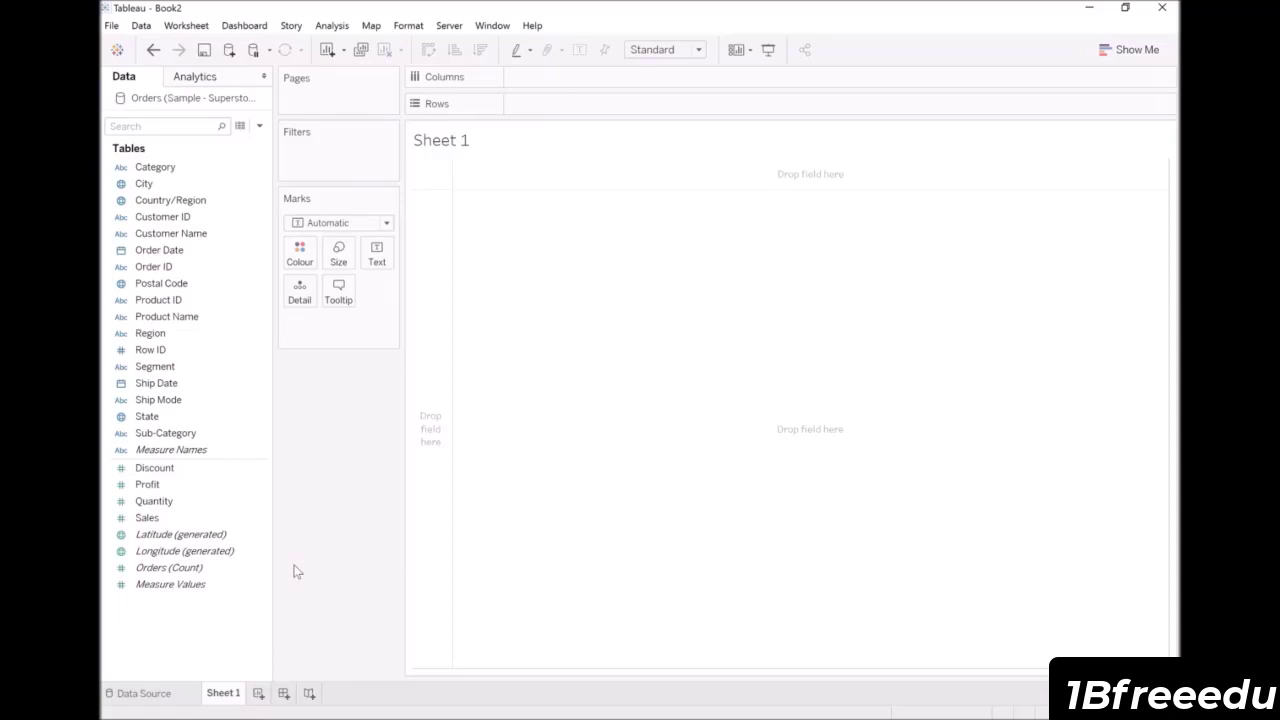
{"action": "right_click", "coordinate": [247, 620]}
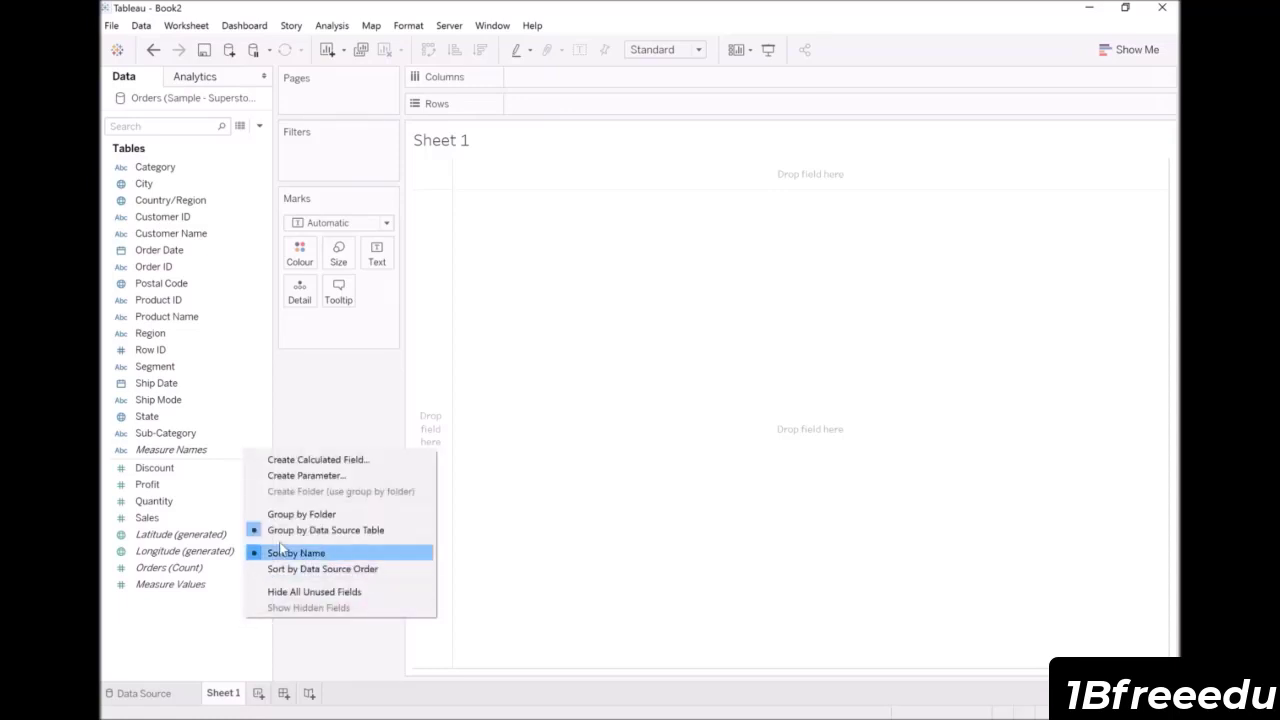
{"action": "left_click", "coordinate": [327, 461]}
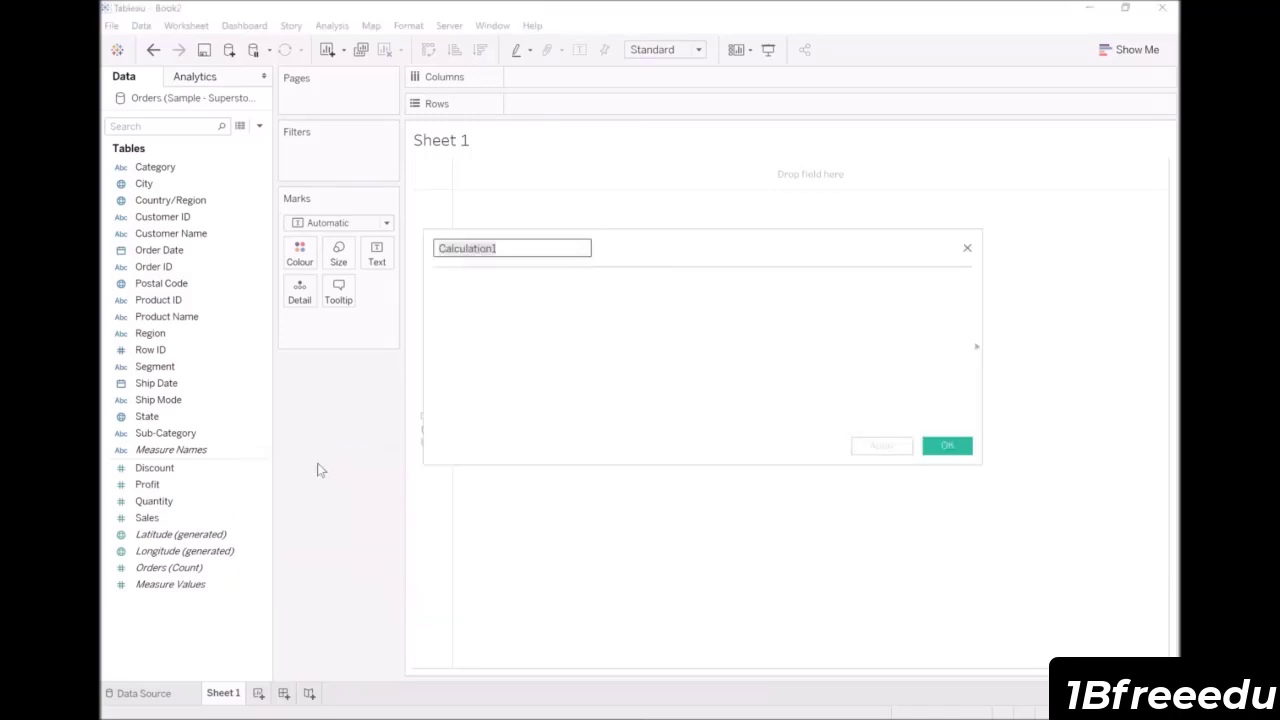
{"action": "type", "text": "Num"}
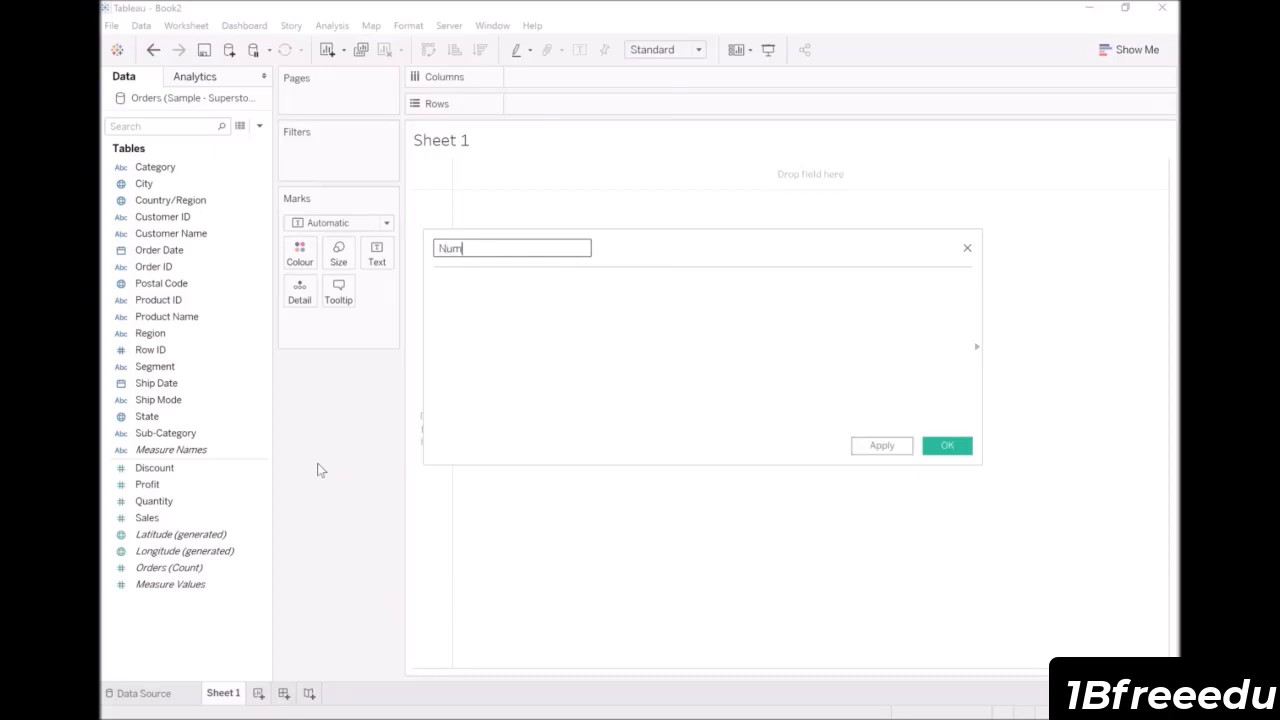
{"action": "type", "text": "ber of Customer Orders"}
{"action": "key", "text": "Tab"}
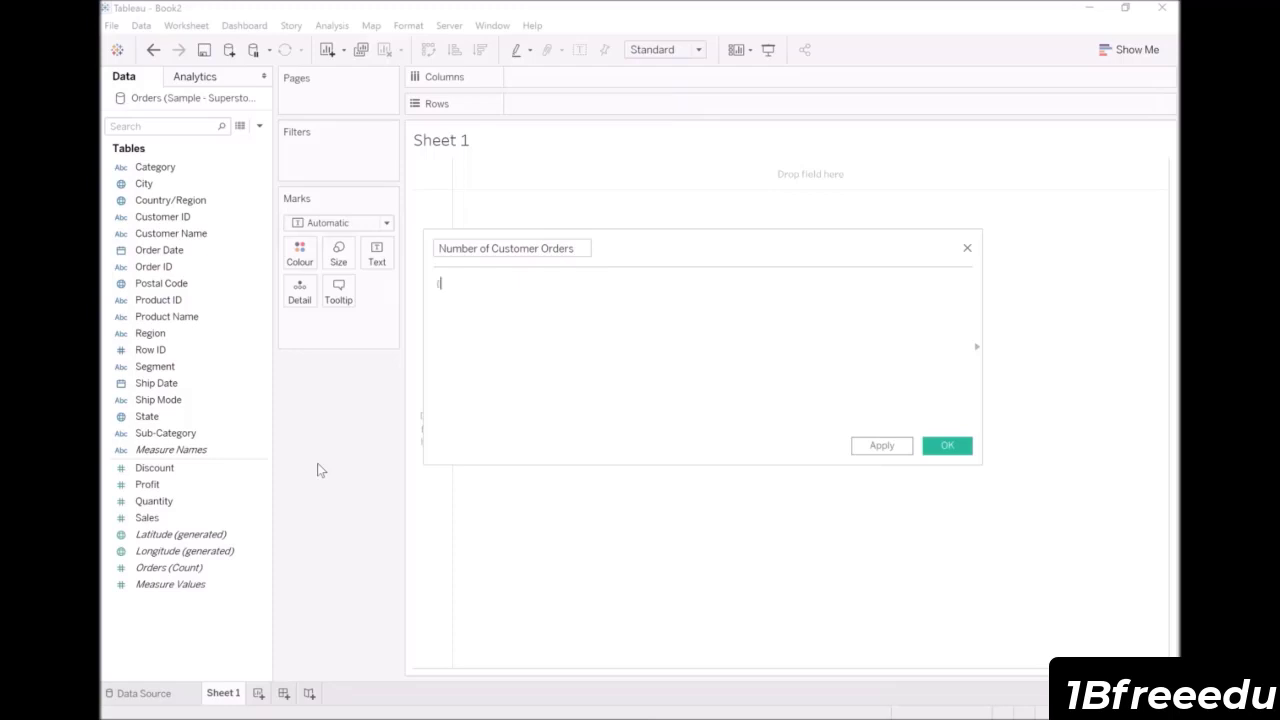
Step: Define the calculation as { FIXED [Customer ID] : COUNTD([Order ID]) }, then apply and save it
{"action": "type", "text": "{"}
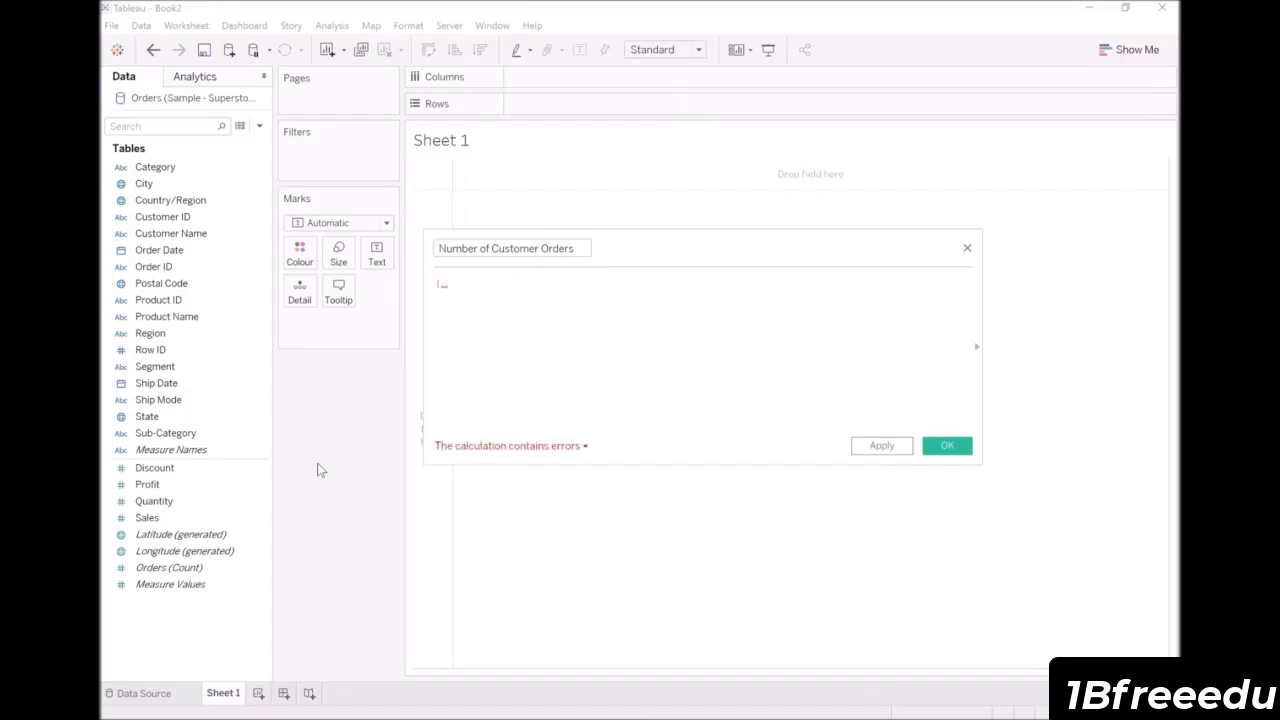
{"action": "type", "text": " FIXED"}
{"action": "type", "text": "custom"}
{"action": "key", "text": "Return"}
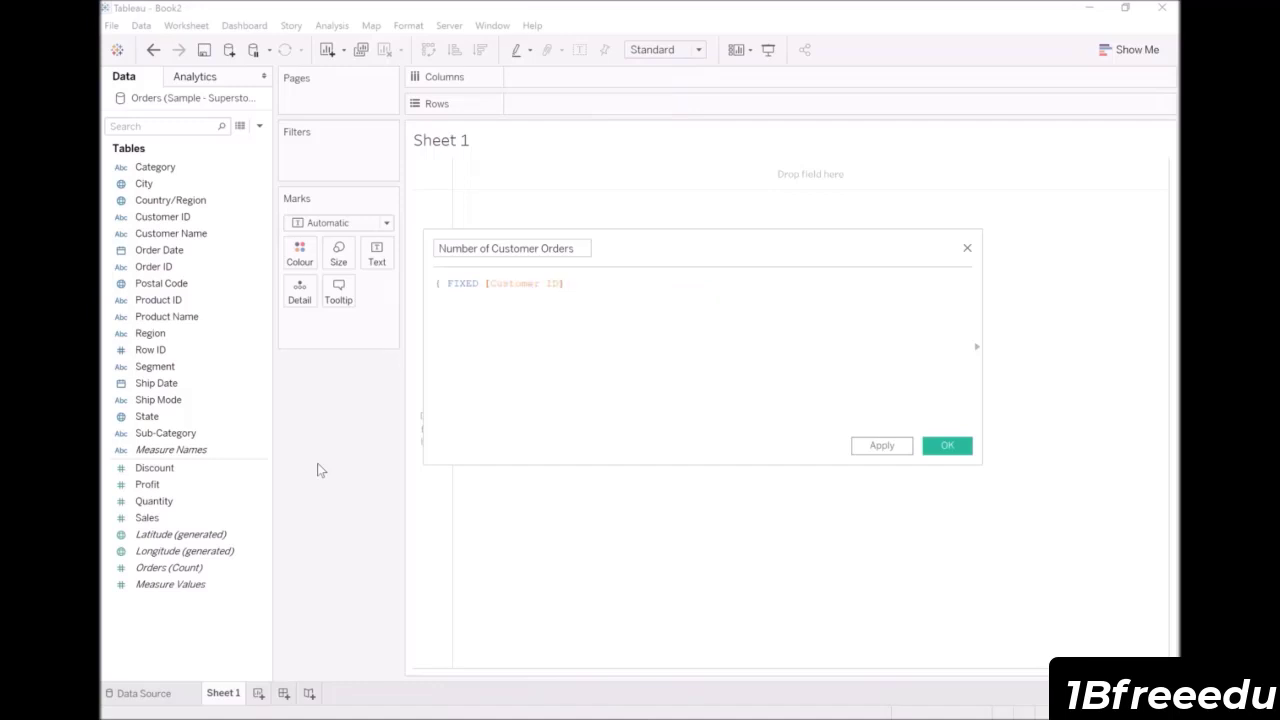
{"action": "type", "text": ": co"}
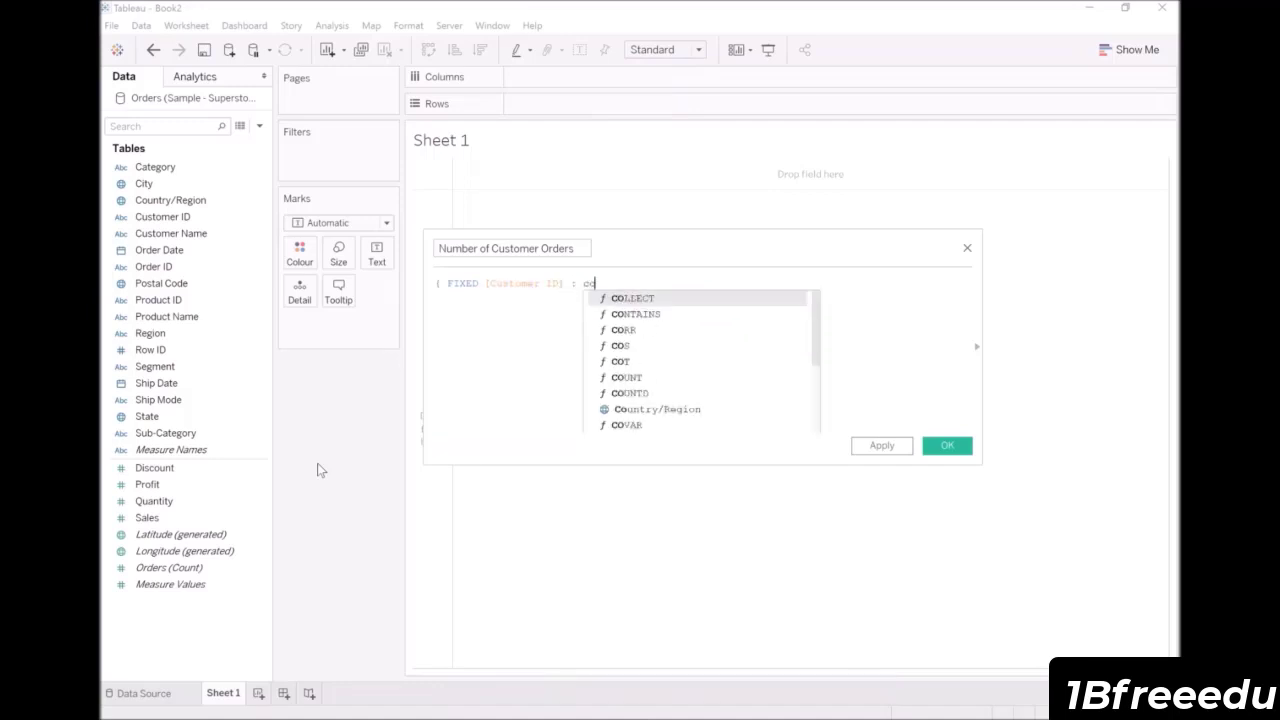
{"action": "type", "text": "unt"}
{"action": "key", "text": "Down"}
{"action": "key", "text": "Return"}
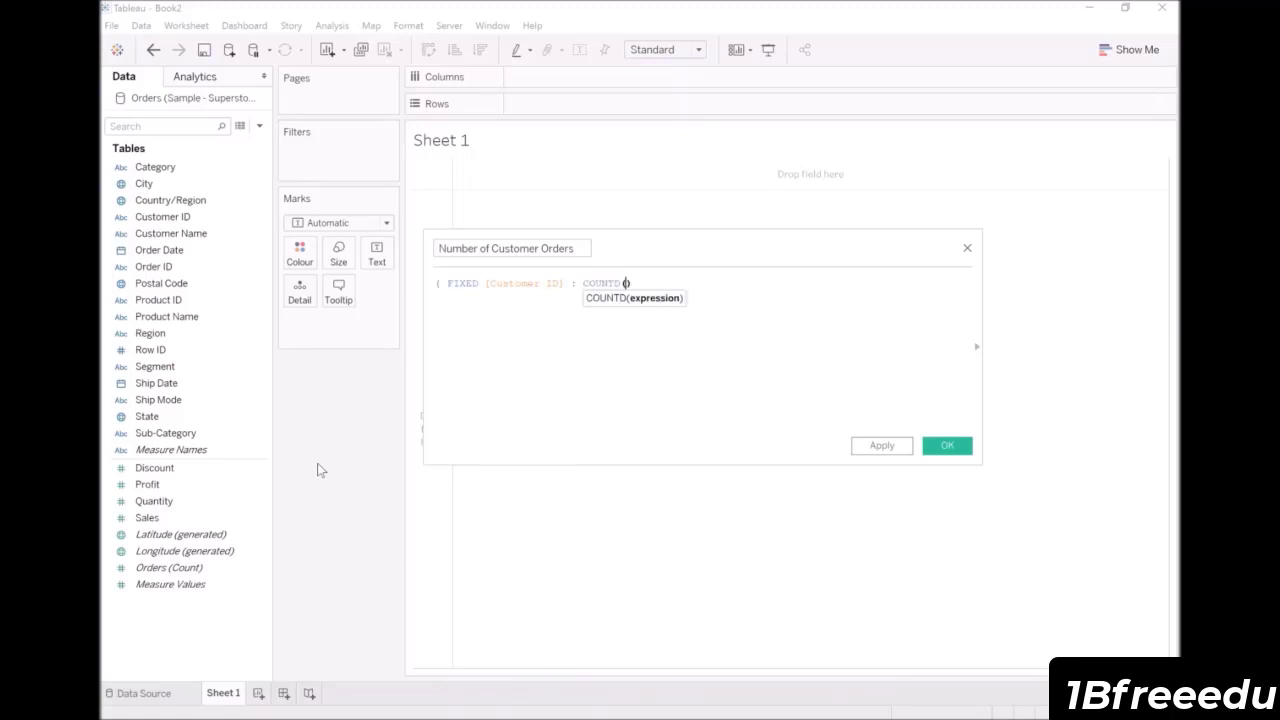
{"action": "type", "text": "order"}
{"action": "key", "text": "Down"}
{"action": "key", "text": "Return"}
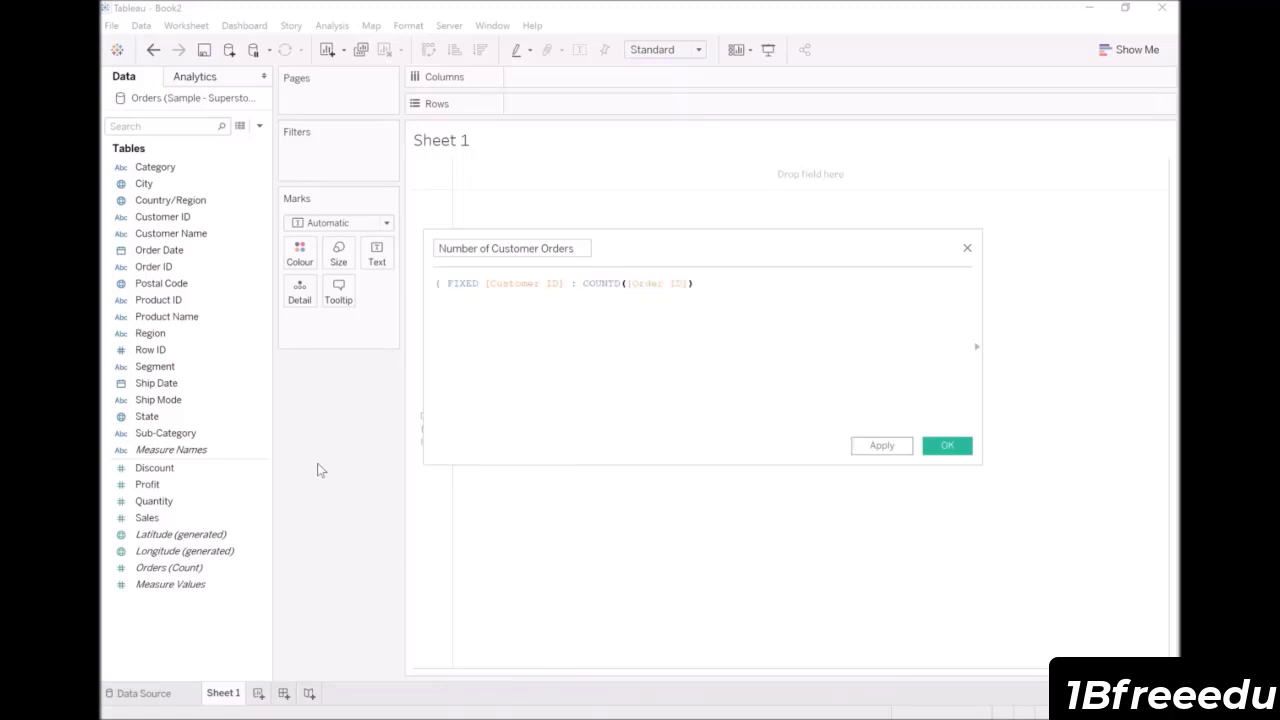
{"action": "type", "text": "}"}
{"action": "left_click", "coordinate": [889, 444]}
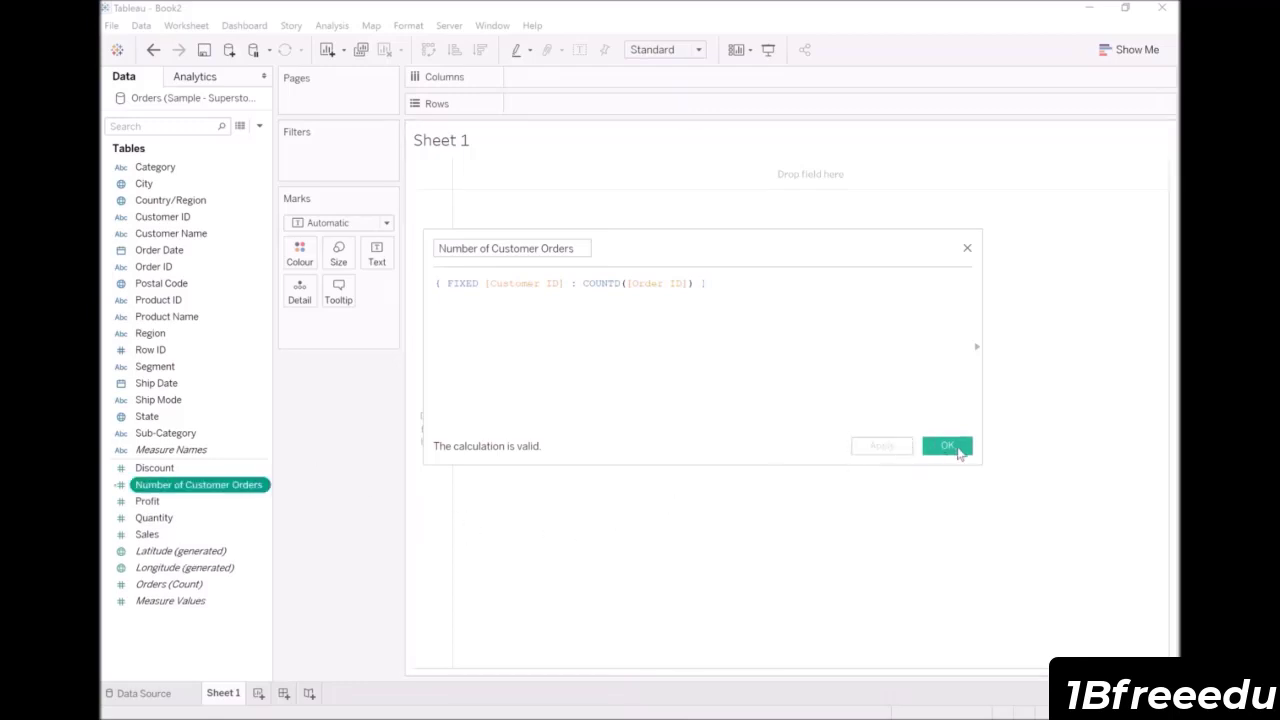
{"action": "left_click", "coordinate": [947, 446]}
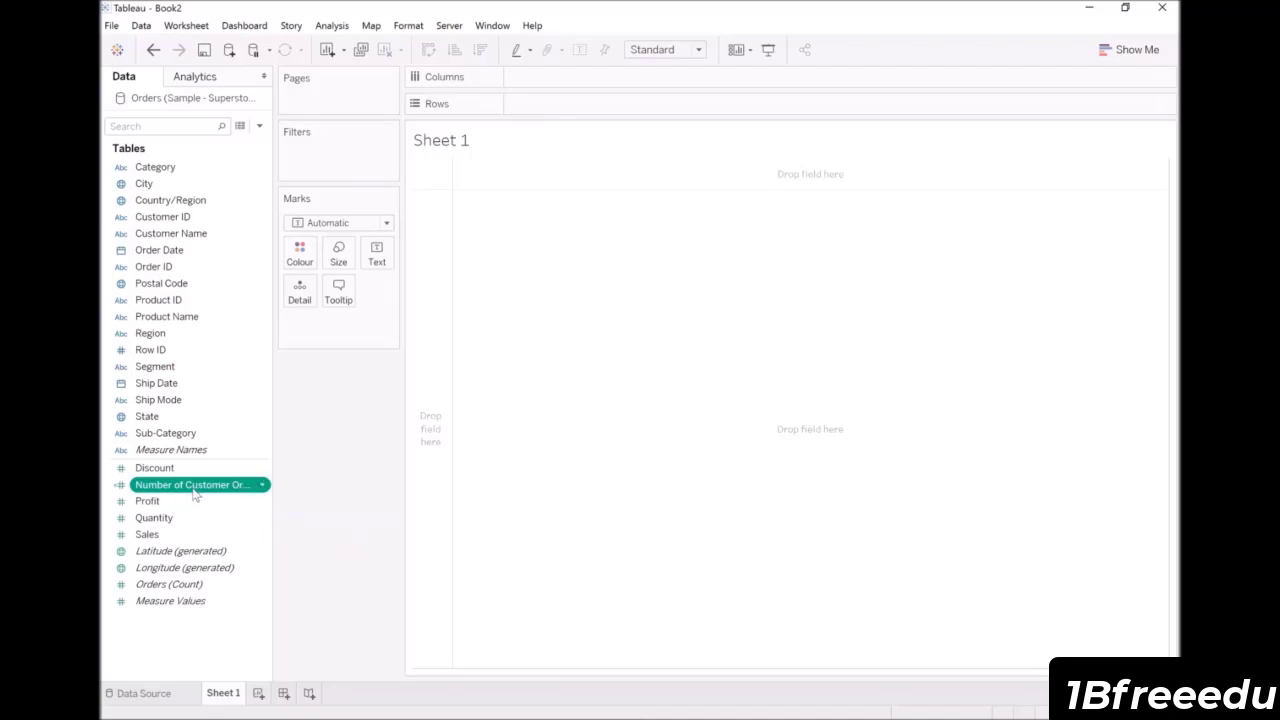
Step: Place Number of Customer Orders on Columns and convert it from a sum to a dimension
{"action": "left_click_drag", "start_coordinate": [195, 492], "coordinate": [563, 86]}
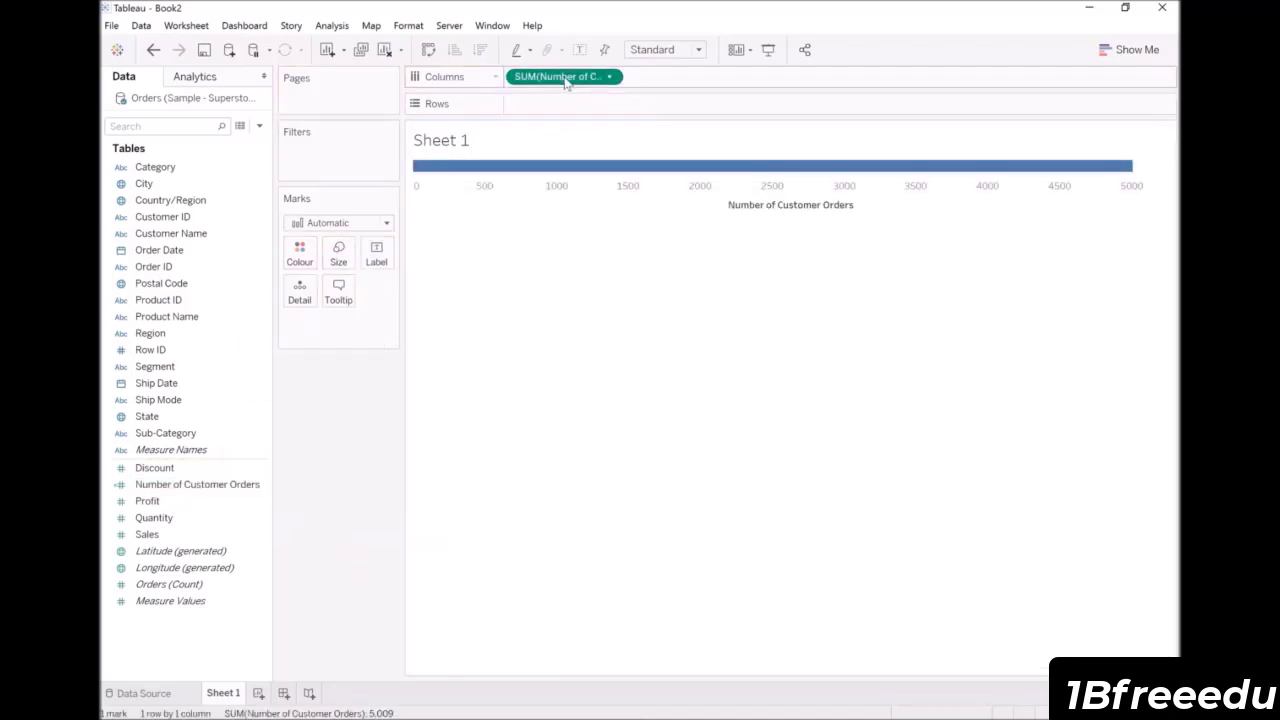
{"action": "right_click", "coordinate": [565, 83]}
{"action": "left_click", "coordinate": [612, 189]}
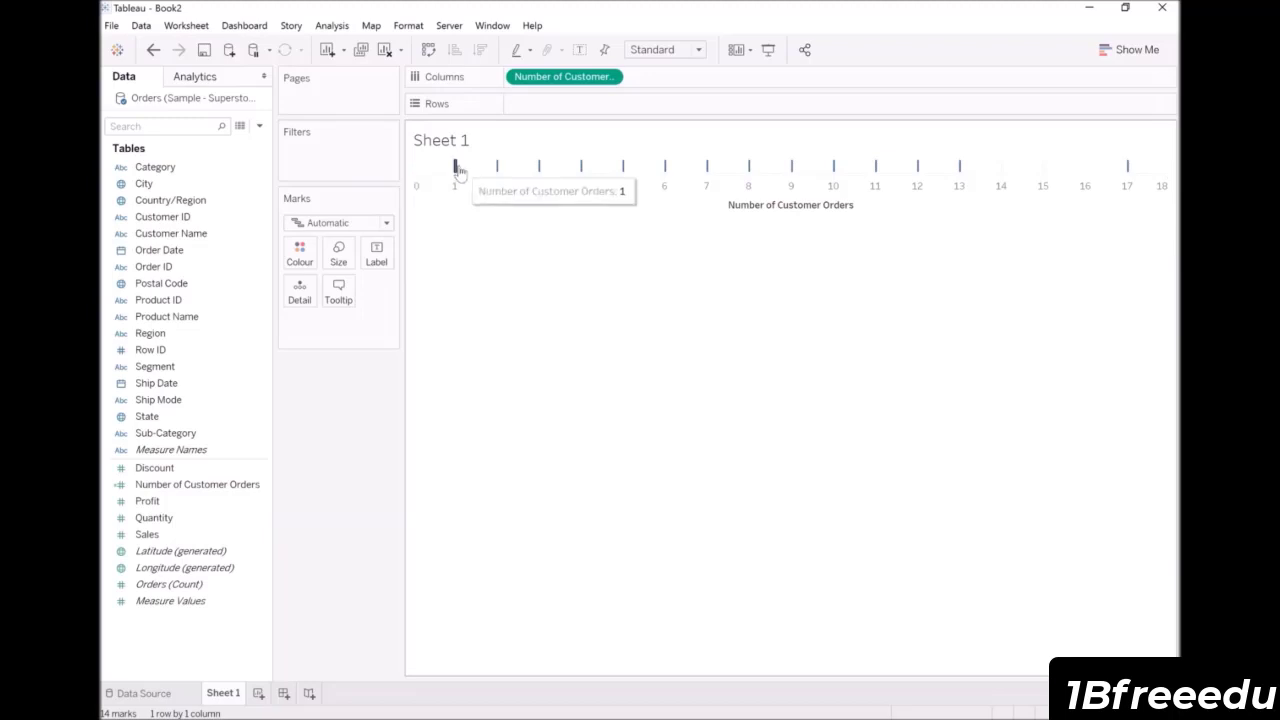
{"action": "mouse_move", "coordinate": [498, 170]}
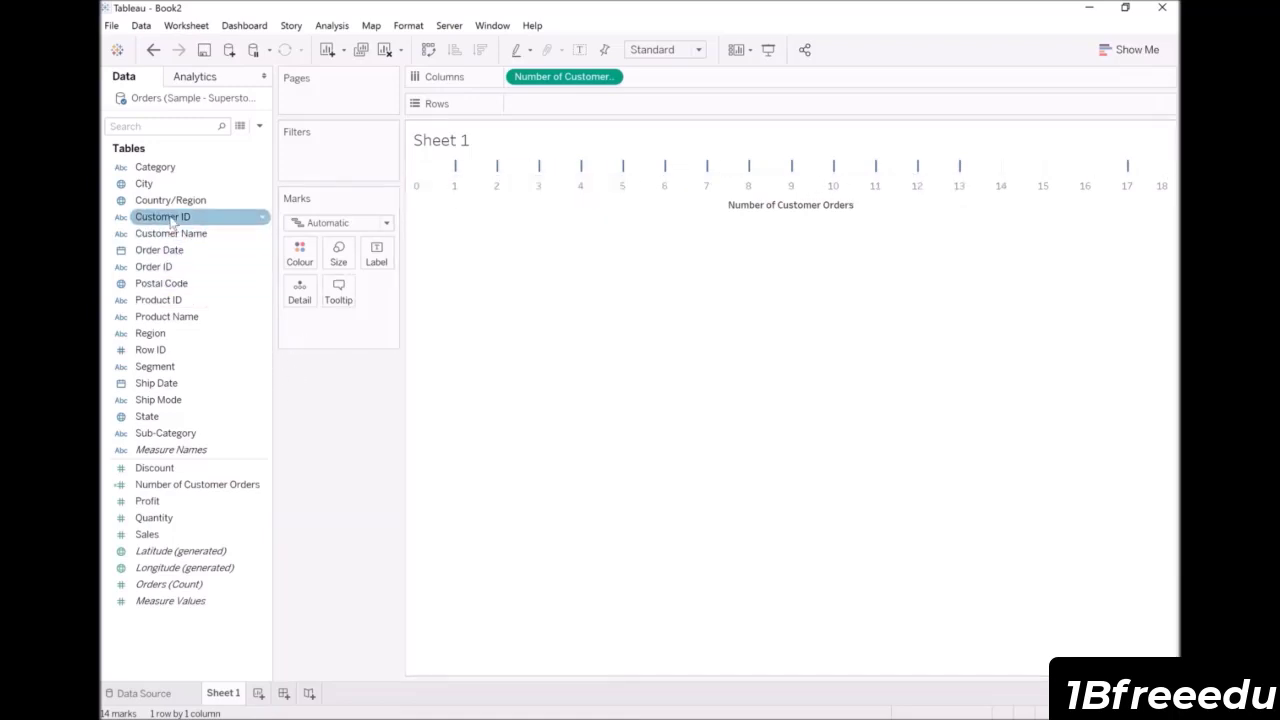
Step: Place Customer ID on Rows and convert it to a Count (Distinct) measure
{"action": "left_click_drag", "start_coordinate": [172, 221], "coordinate": [604, 107]}
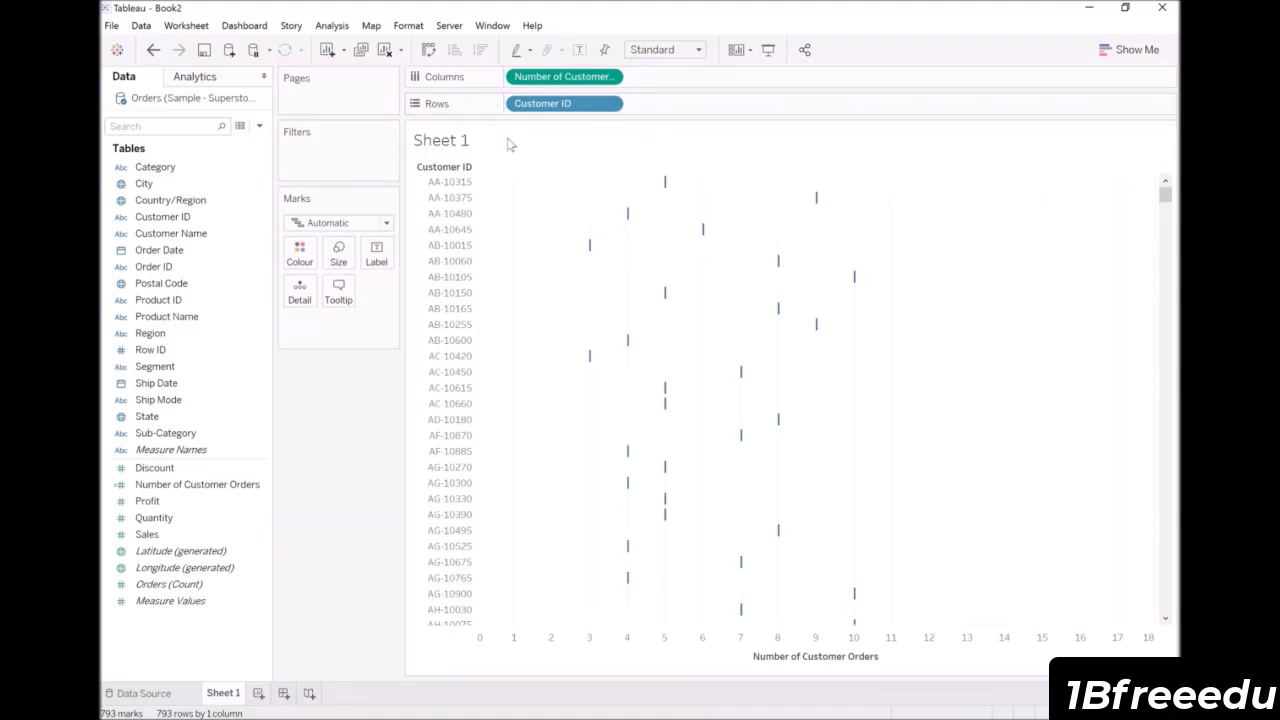
{"action": "mouse_move", "coordinate": [667, 192]}
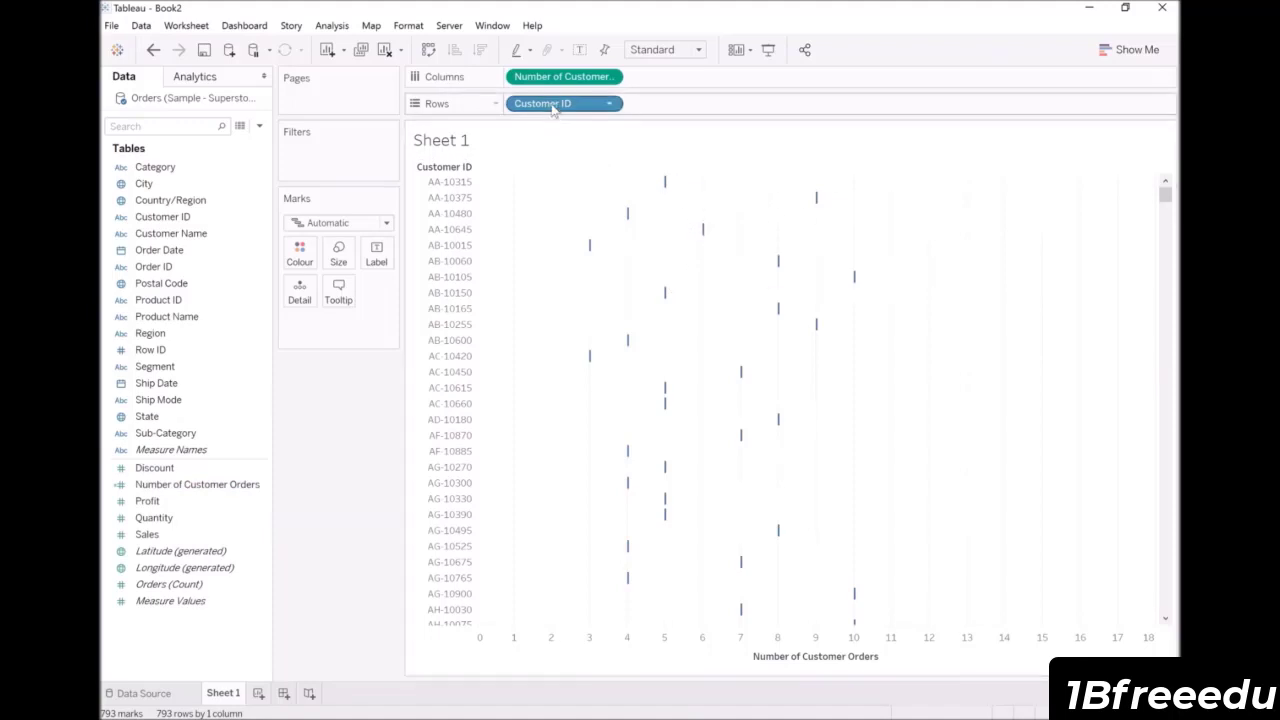
{"action": "scroll", "coordinate": [774, 474], "scroll_direction": "down", "scroll_amount": 9}
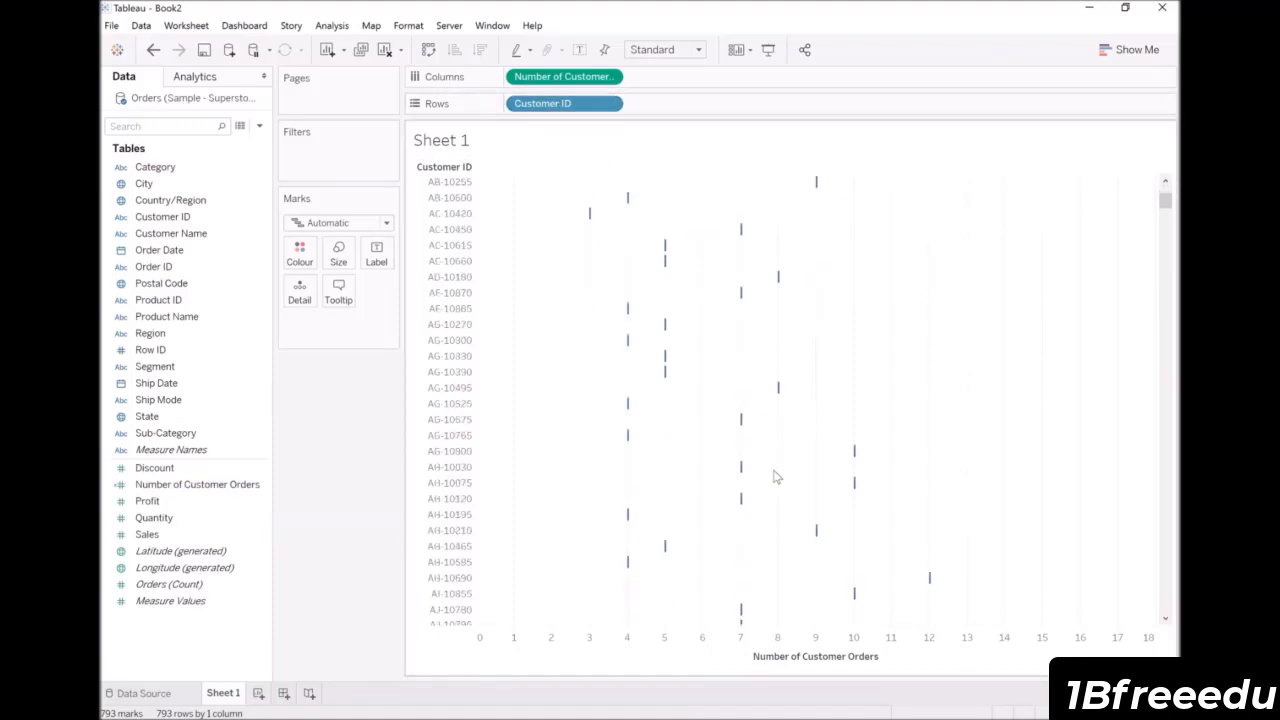
{"action": "scroll", "coordinate": [774, 481], "scroll_direction": "up", "scroll_amount": 9}
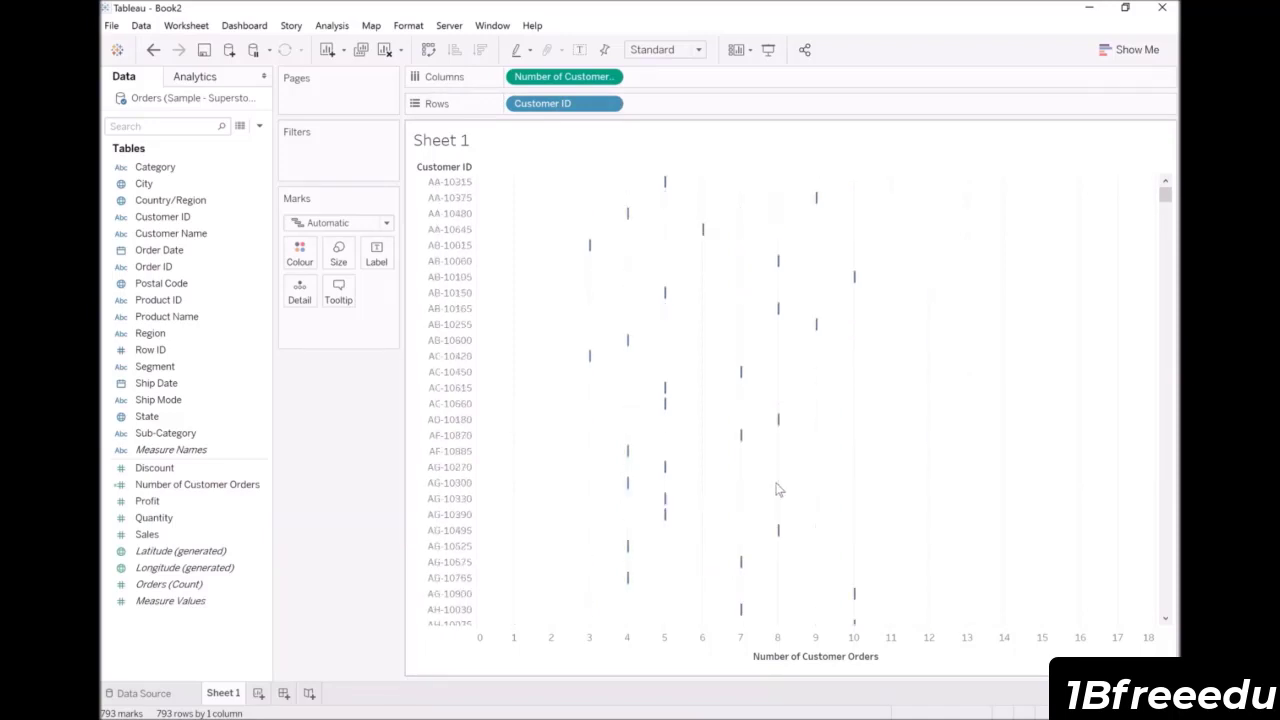
{"action": "right_click", "coordinate": [565, 108]}
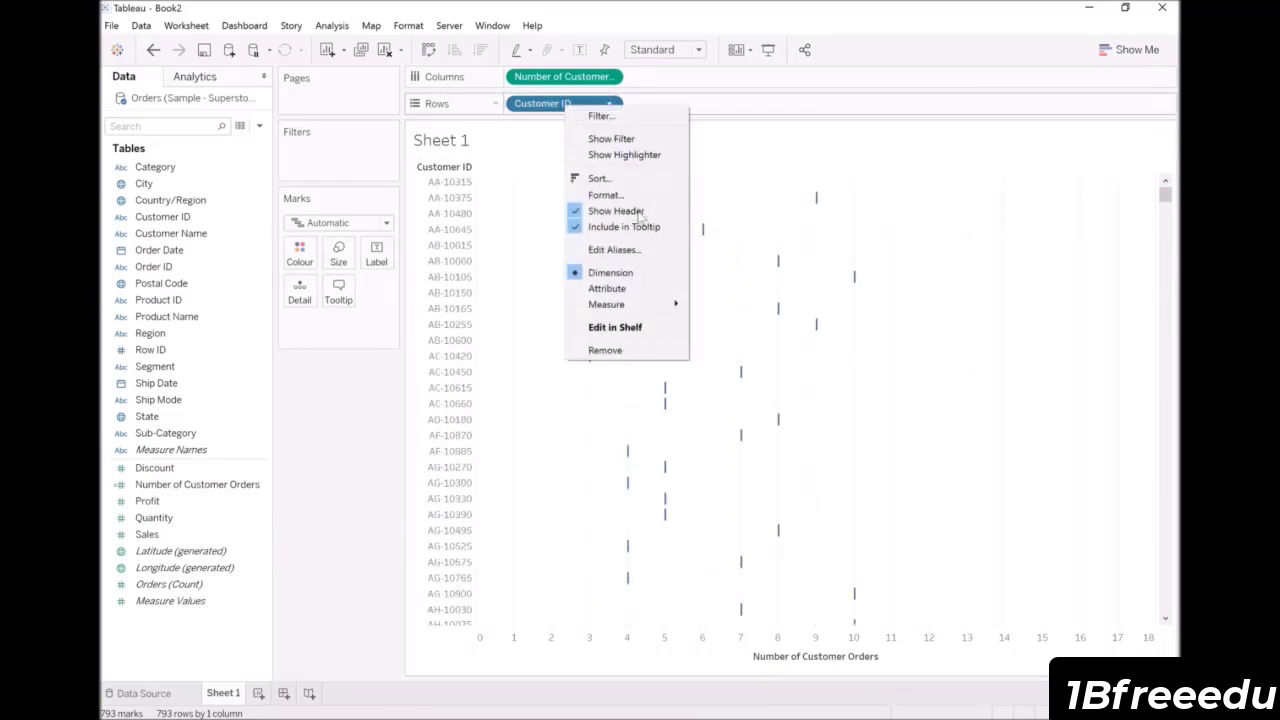
{"action": "mouse_move", "coordinate": [686, 310]}
{"action": "left_click", "coordinate": [742, 355]}
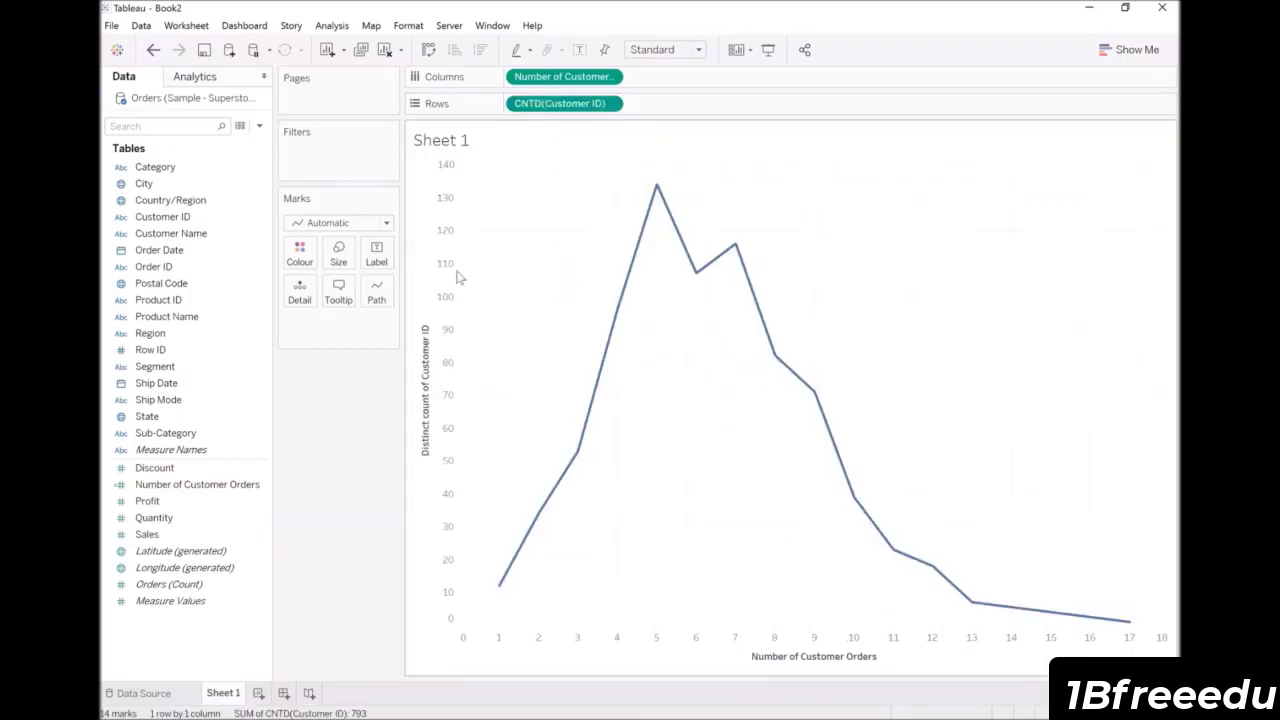
Step: Set the mark type to Bar and make Number of Customer Orders on Columns discrete
{"action": "left_click", "coordinate": [358, 223]}
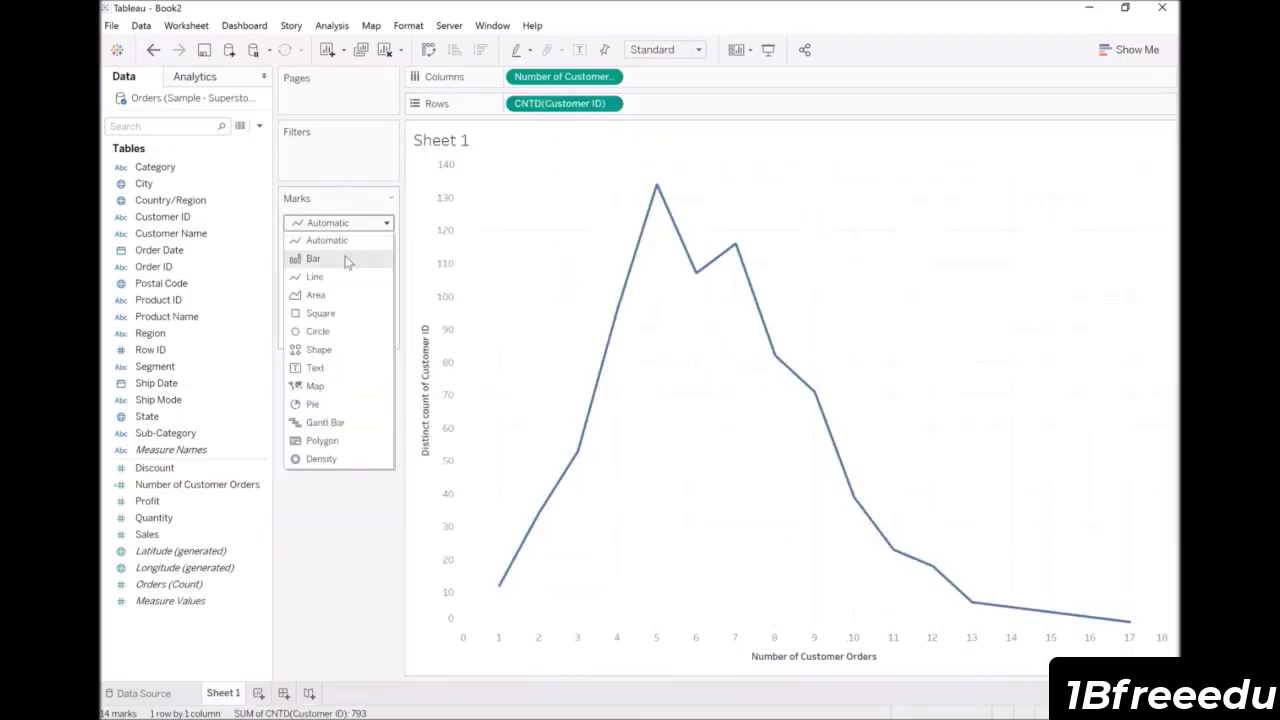
{"action": "left_click", "coordinate": [347, 259]}
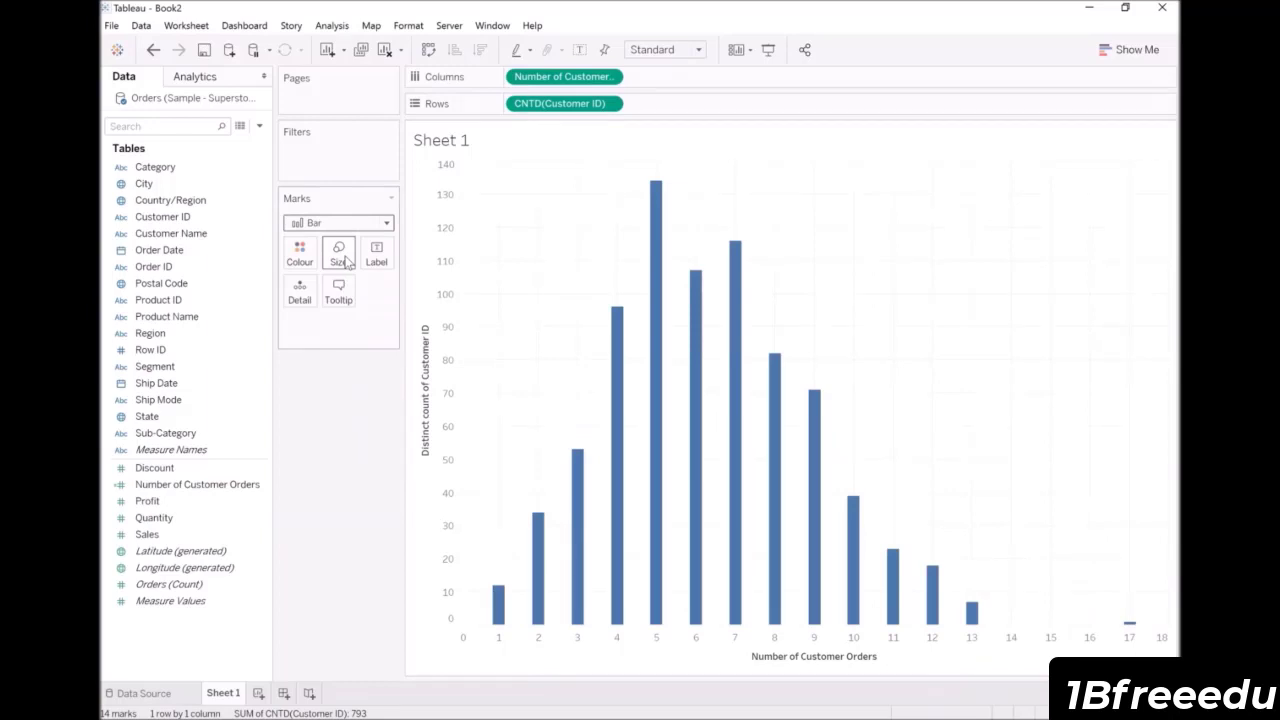
{"action": "right_click", "coordinate": [585, 77]}
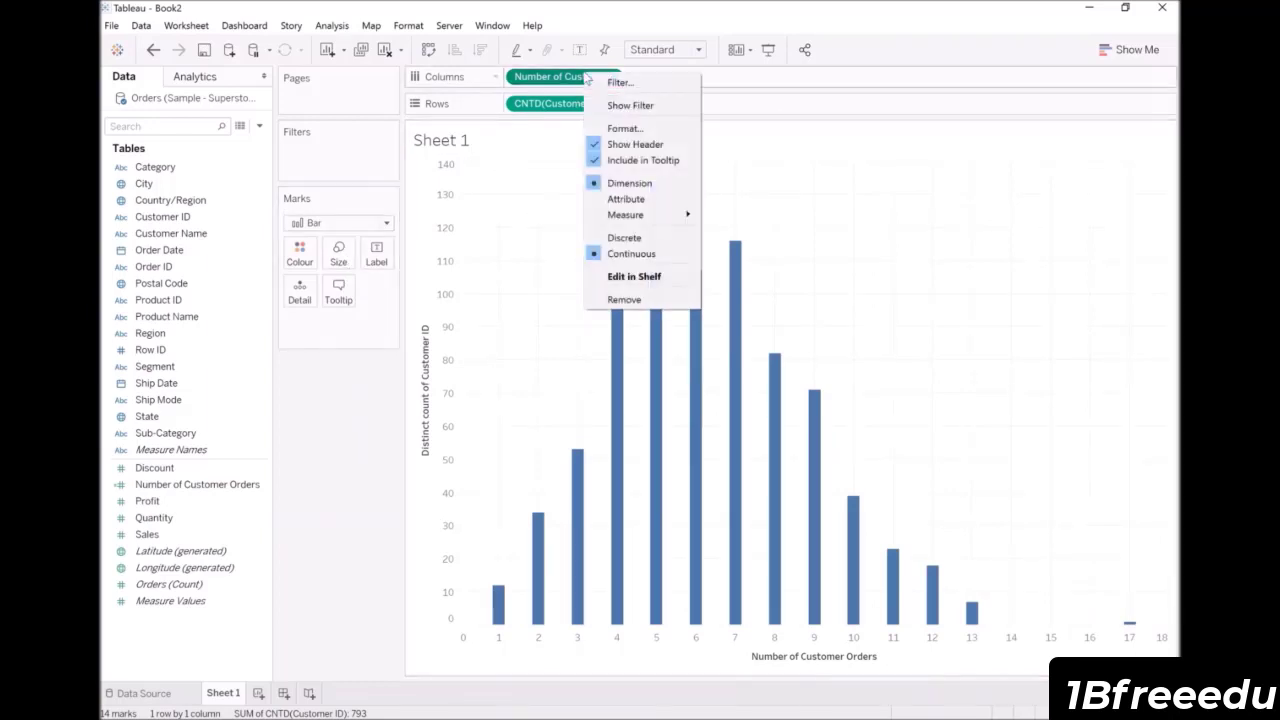
{"action": "left_click", "coordinate": [649, 247]}
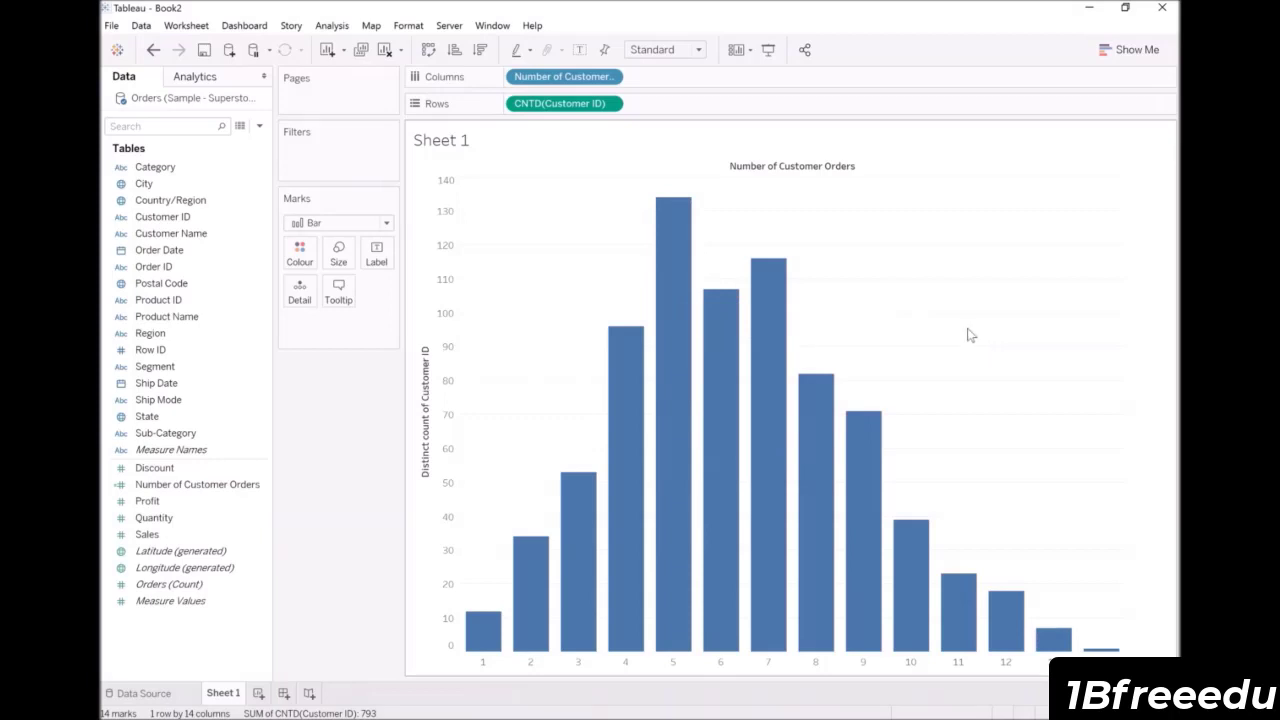
Step: Colour the bars by the distinct count of Customer ID, keeping it on Rows, and hide the colour legend
{"action": "left_click_drag", "start_coordinate": [597, 106], "coordinate": [300, 256]}
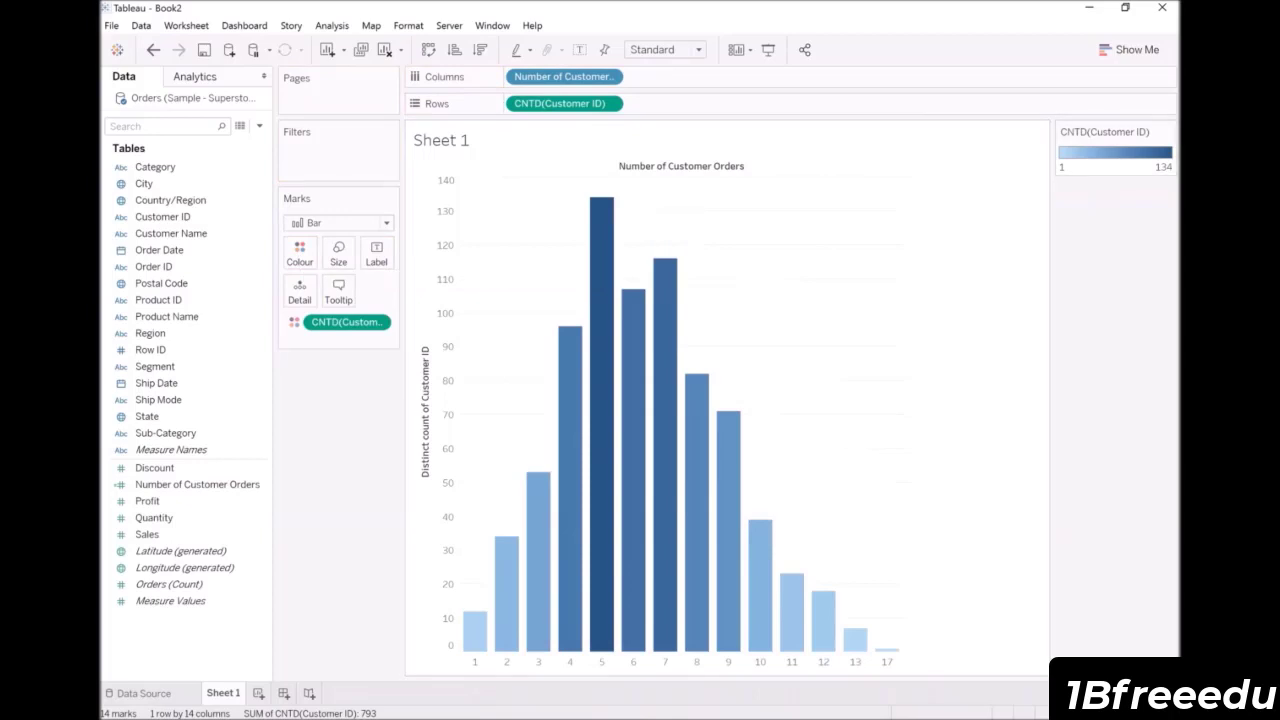
{"action": "left_click", "coordinate": [1167, 131]}
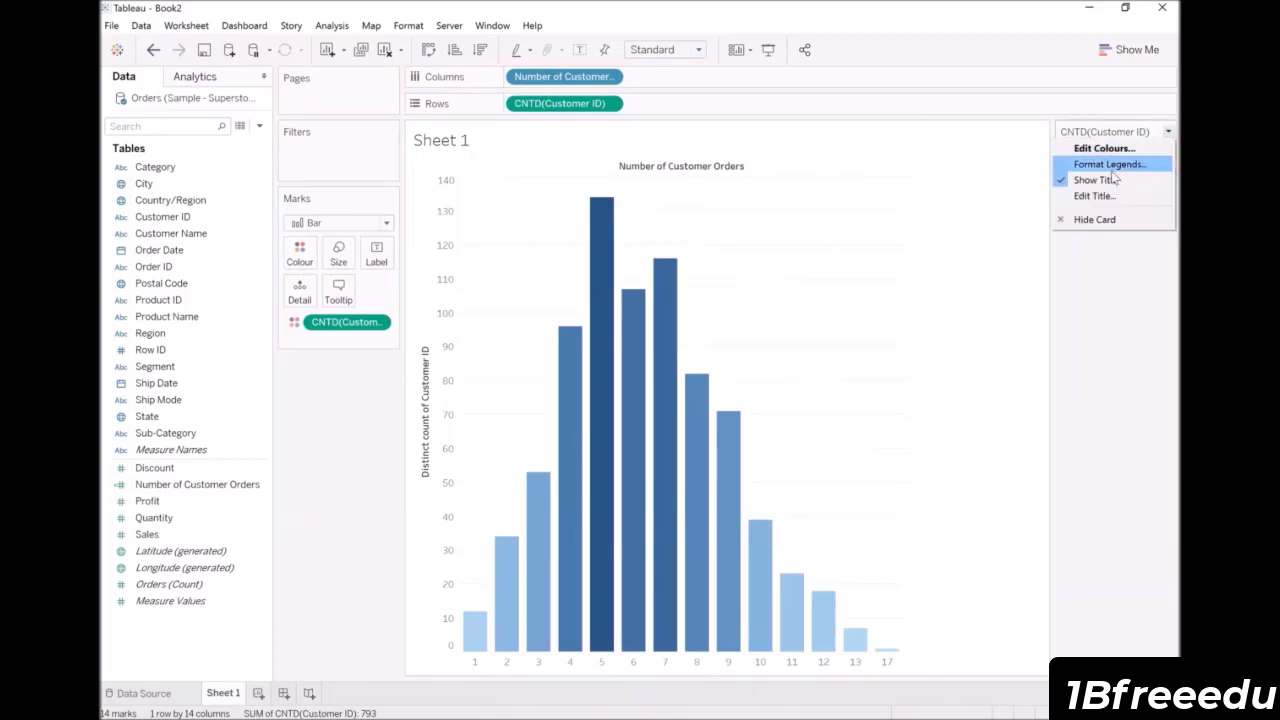
{"action": "left_click", "coordinate": [1094, 219]}
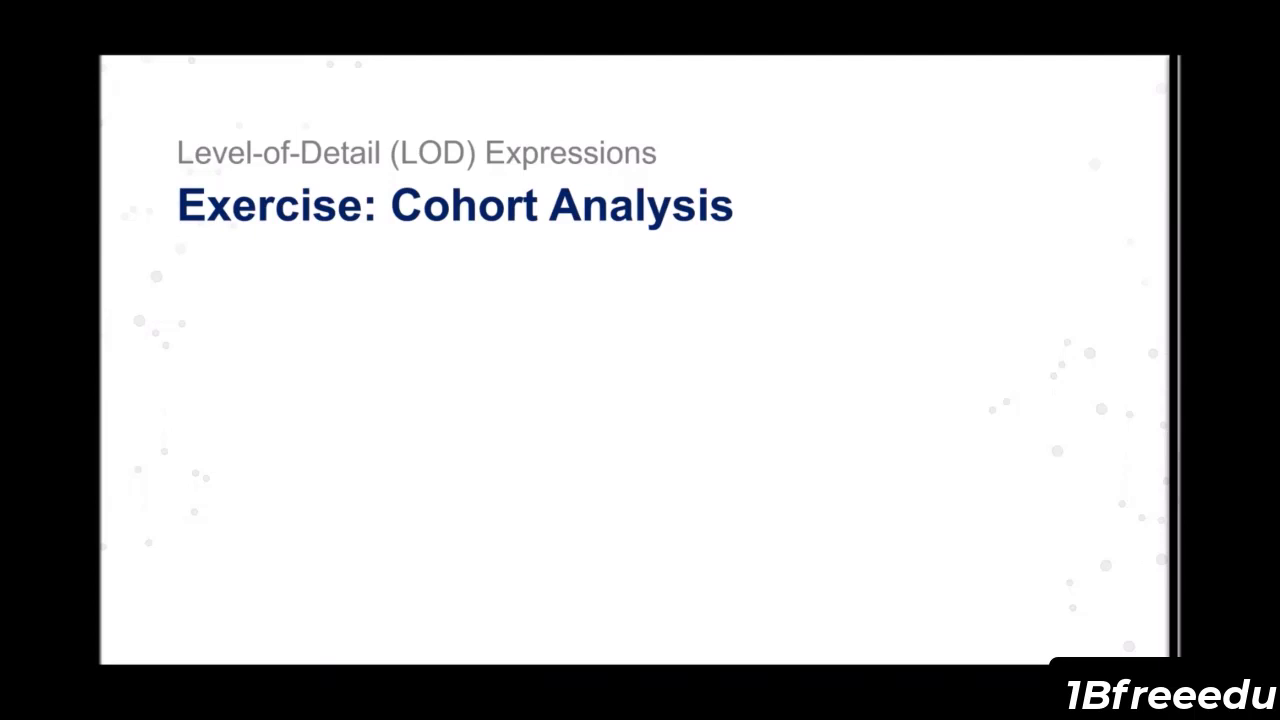
{"action": "key", "text": "Right"}
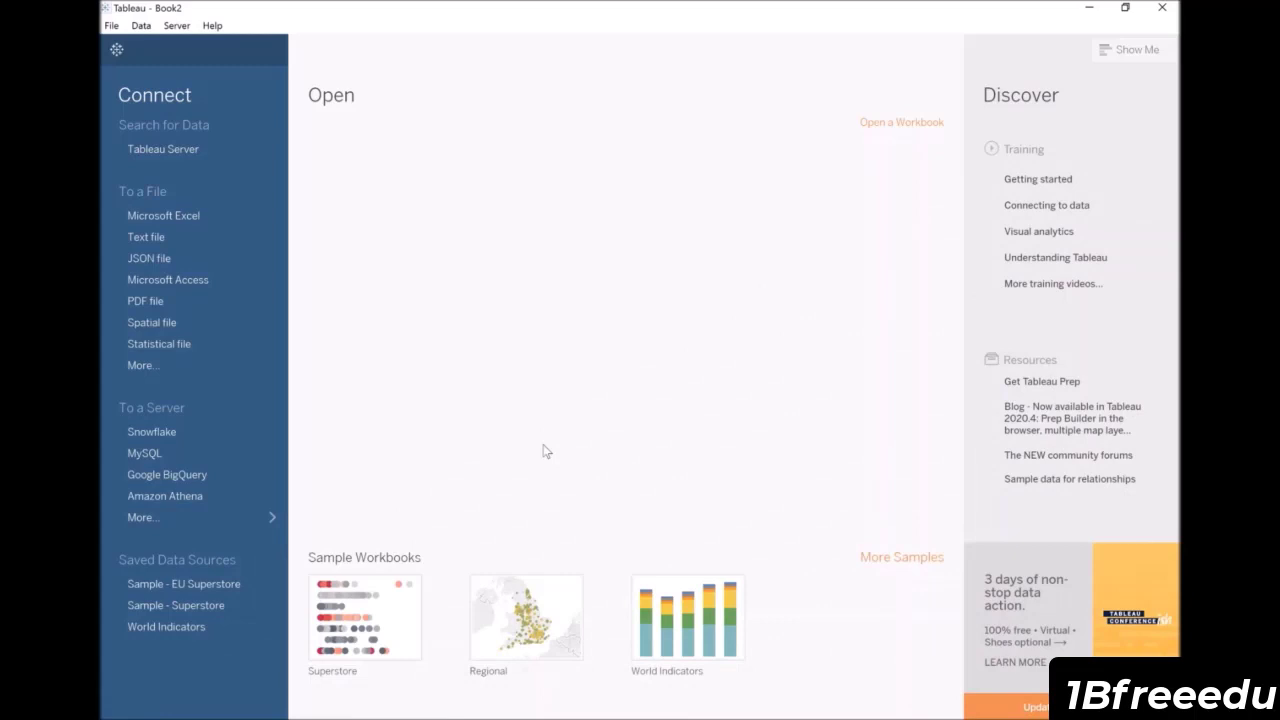
Step: Connect to the Excel file Sample - Superstore.xls and add the Orders table to the data source
{"action": "left_click", "coordinate": [202, 217]}
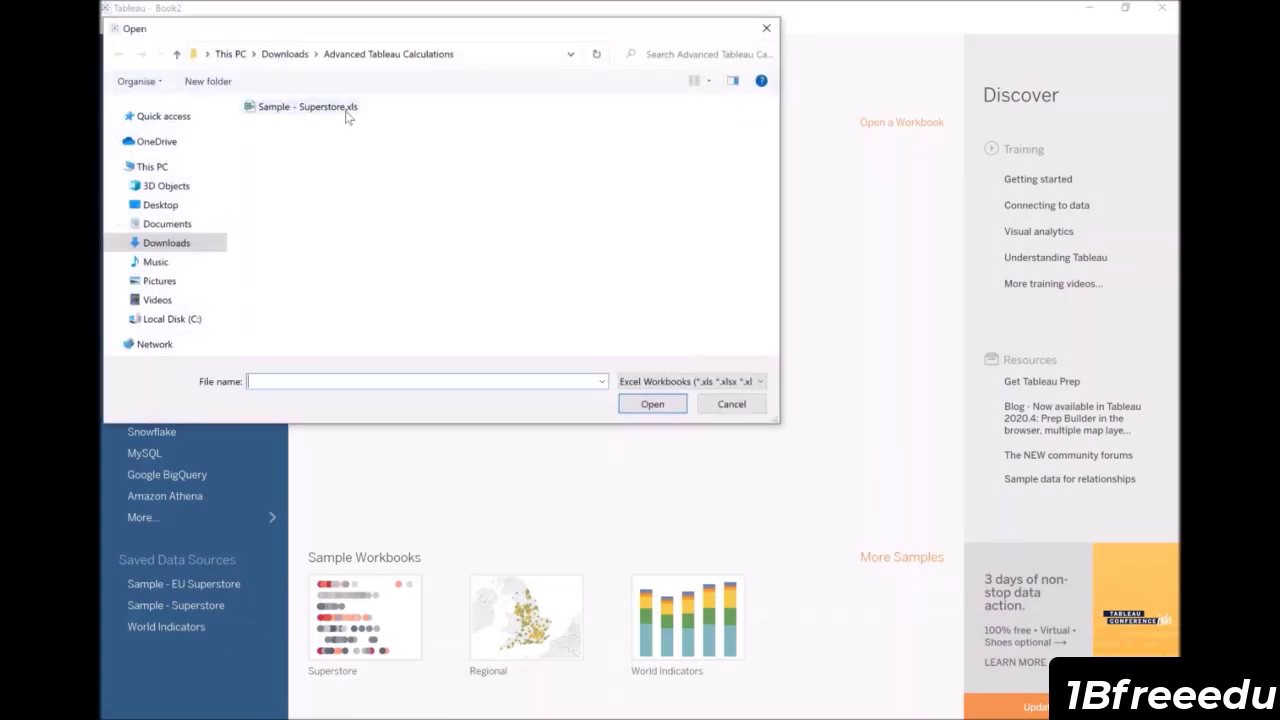
{"action": "double_click", "coordinate": [346, 113]}
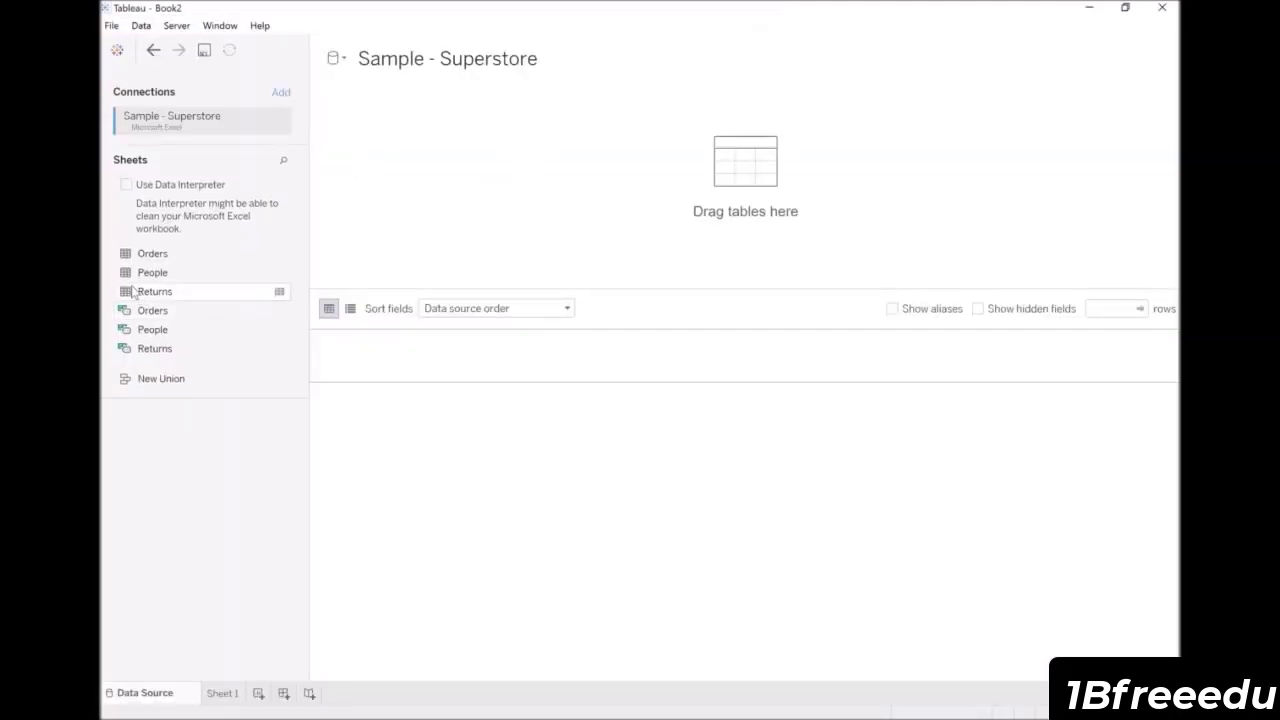
{"action": "left_click_drag", "start_coordinate": [152, 253], "coordinate": [440, 198]}
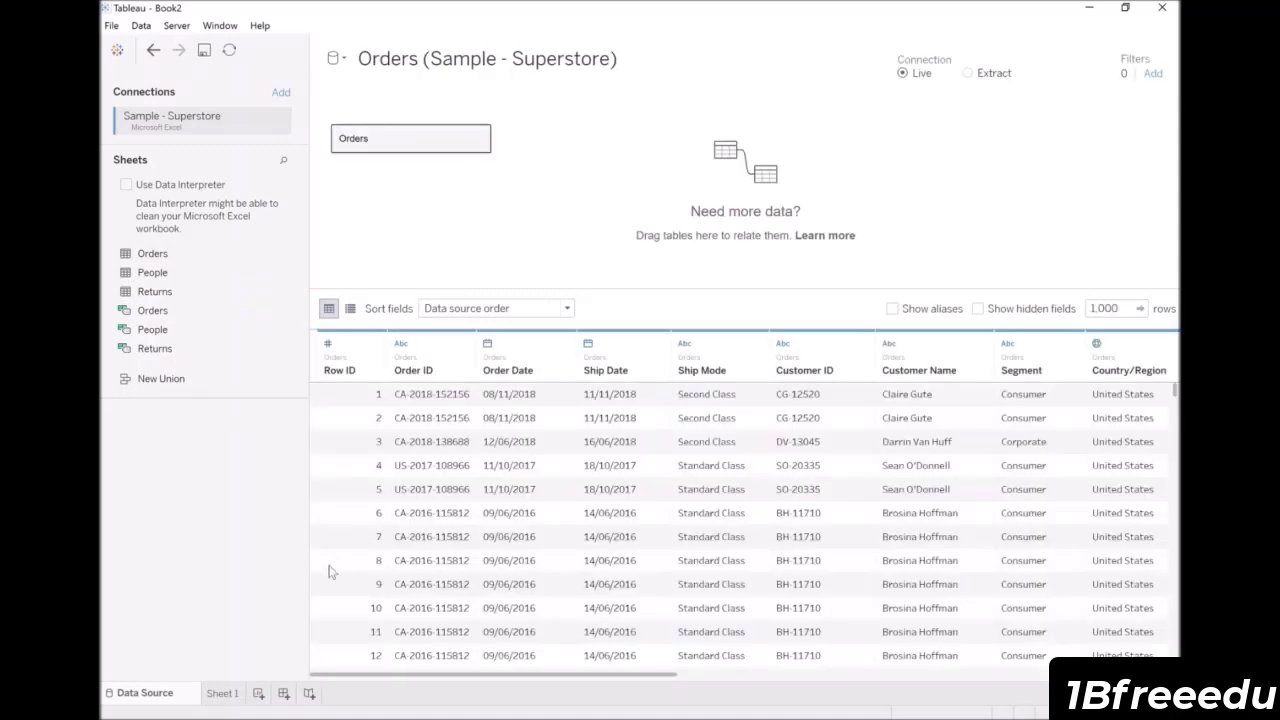
Step: On Sheet 1, create a new calculated field named Customer First Purchase
{"action": "left_click", "coordinate": [222, 693]}
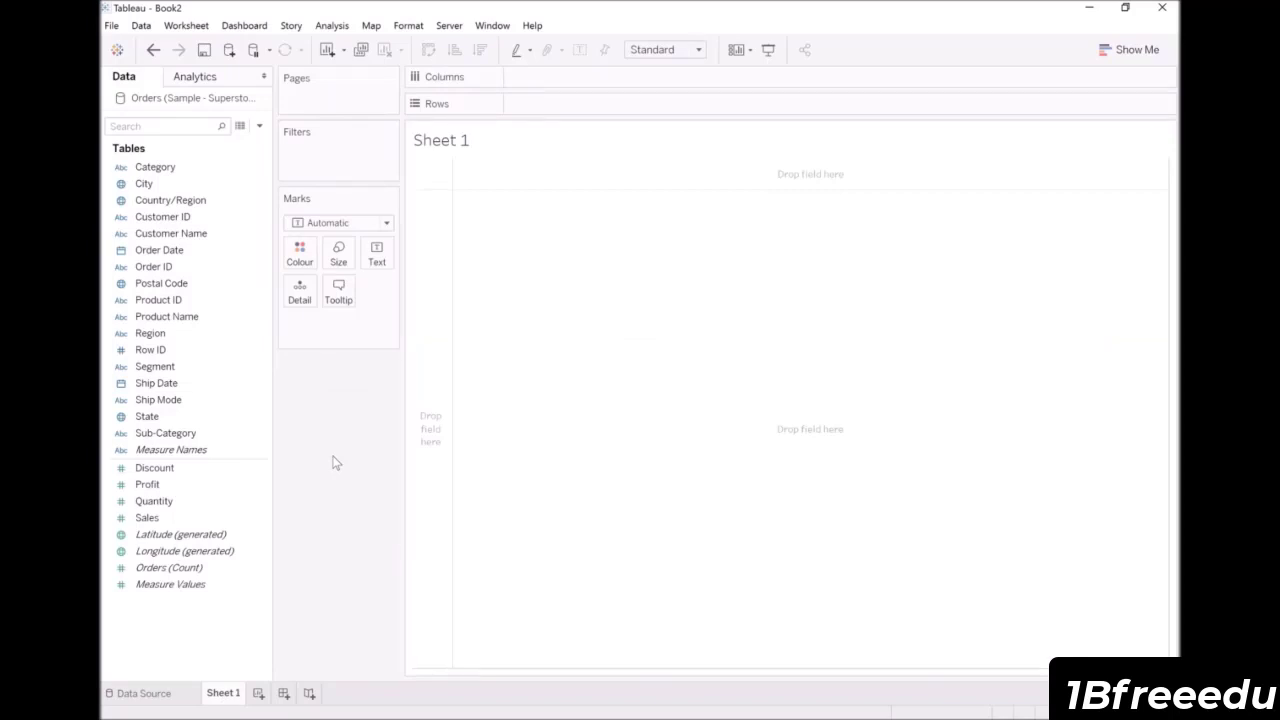
{"action": "right_click", "coordinate": [243, 622]}
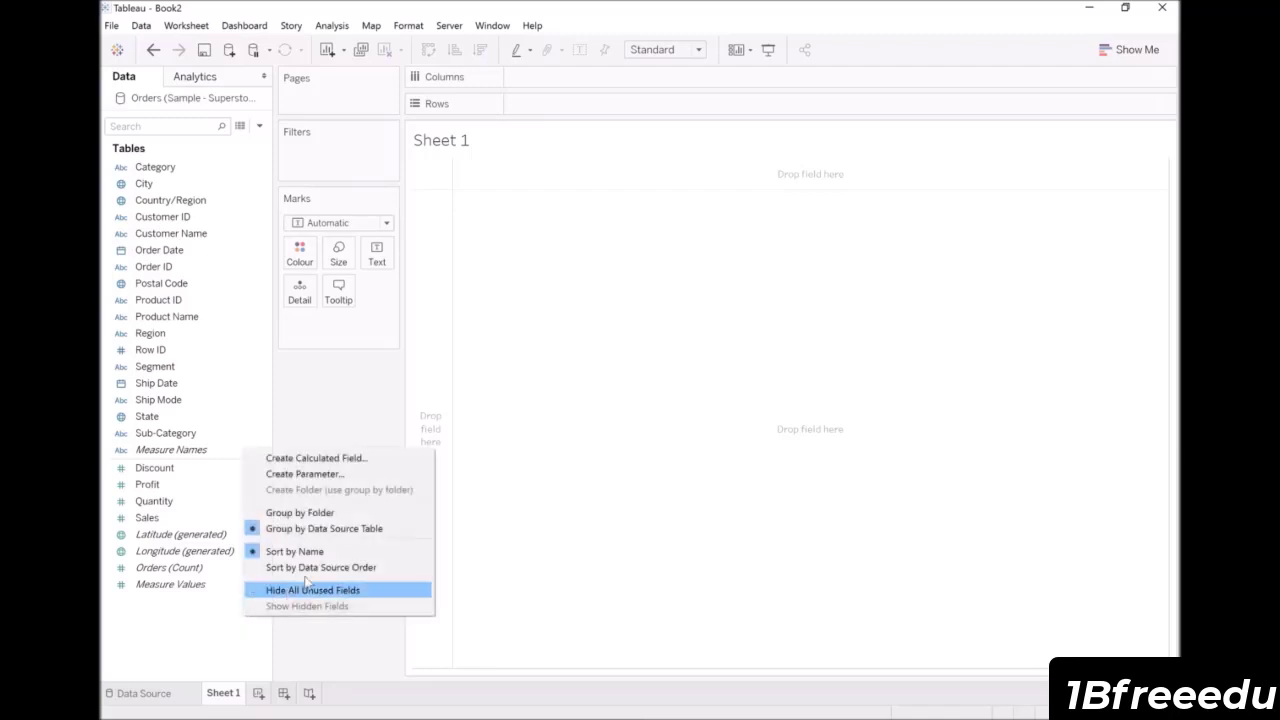
{"action": "left_click", "coordinate": [310, 458]}
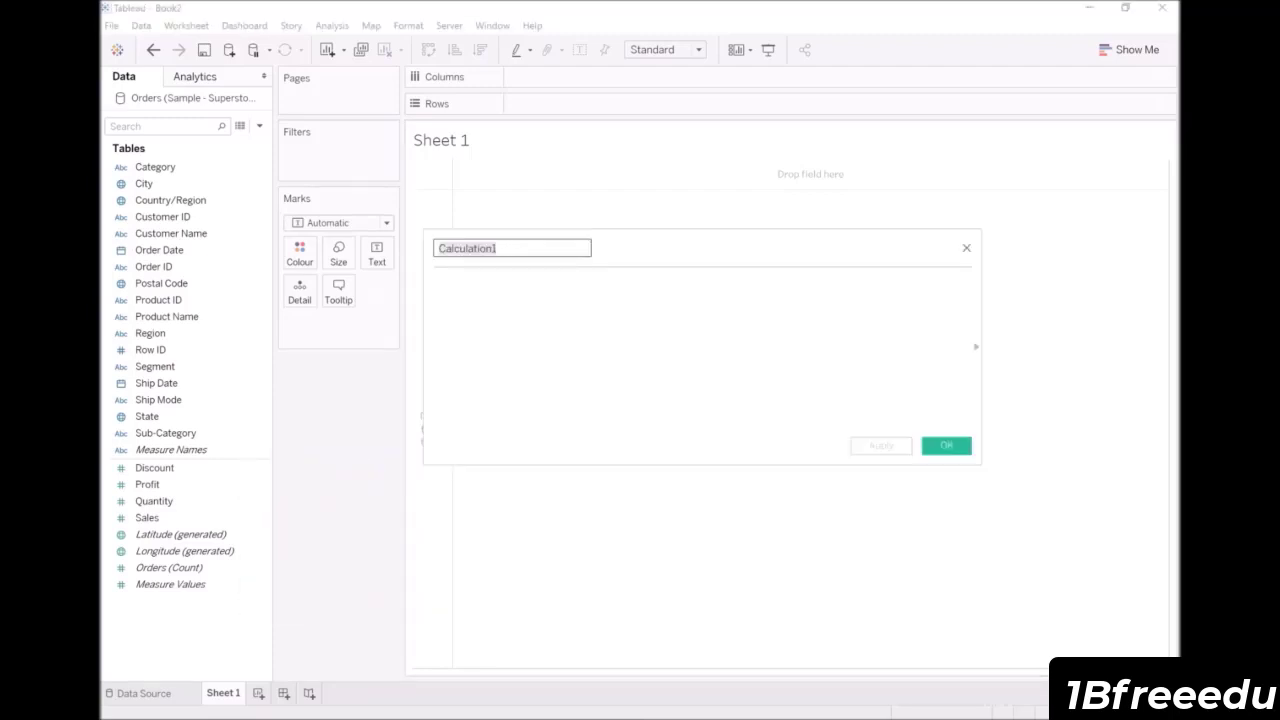
{"action": "type", "text": "C"}
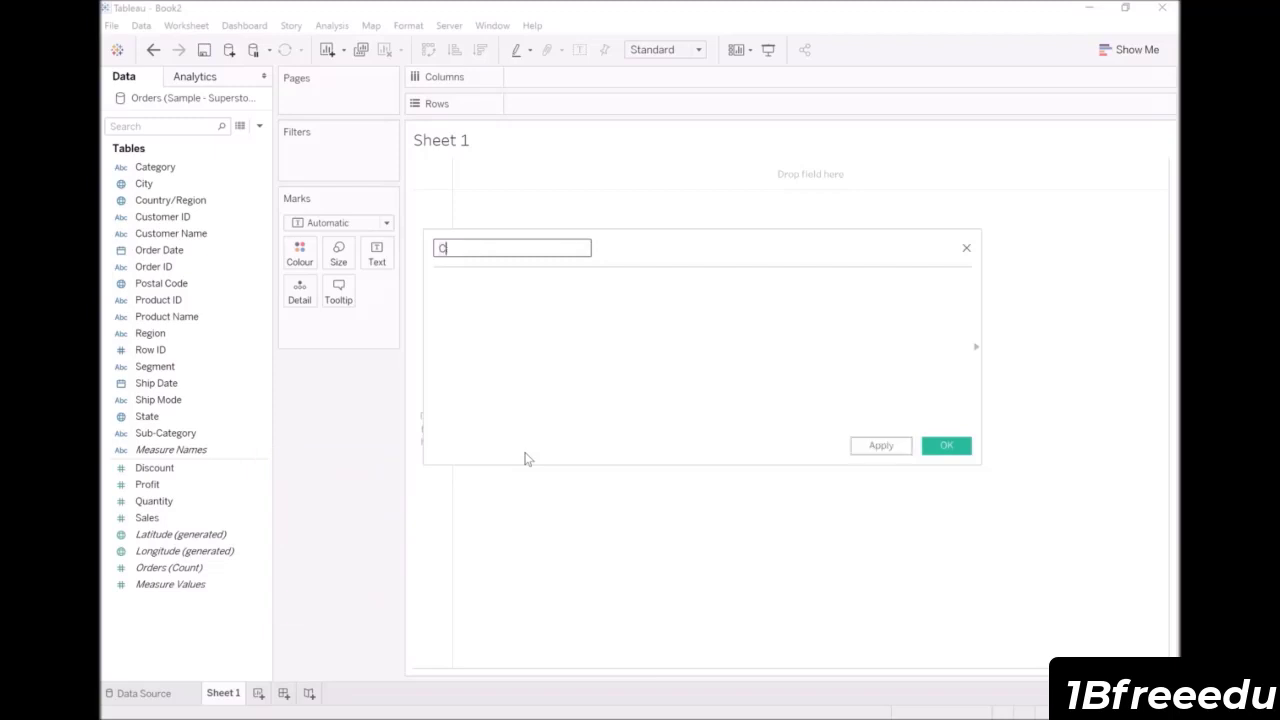
{"action": "type", "text": "ustomer First Purcahse"}
{"action": "key", "text": "BackSpace"}
{"action": "key", "text": "BackSpace"}
{"action": "key", "text": "BackSpace"}
{"action": "key", "text": "BackSpace"}
{"action": "type", "text": "hase"}
{"action": "key", "text": "Tab"}
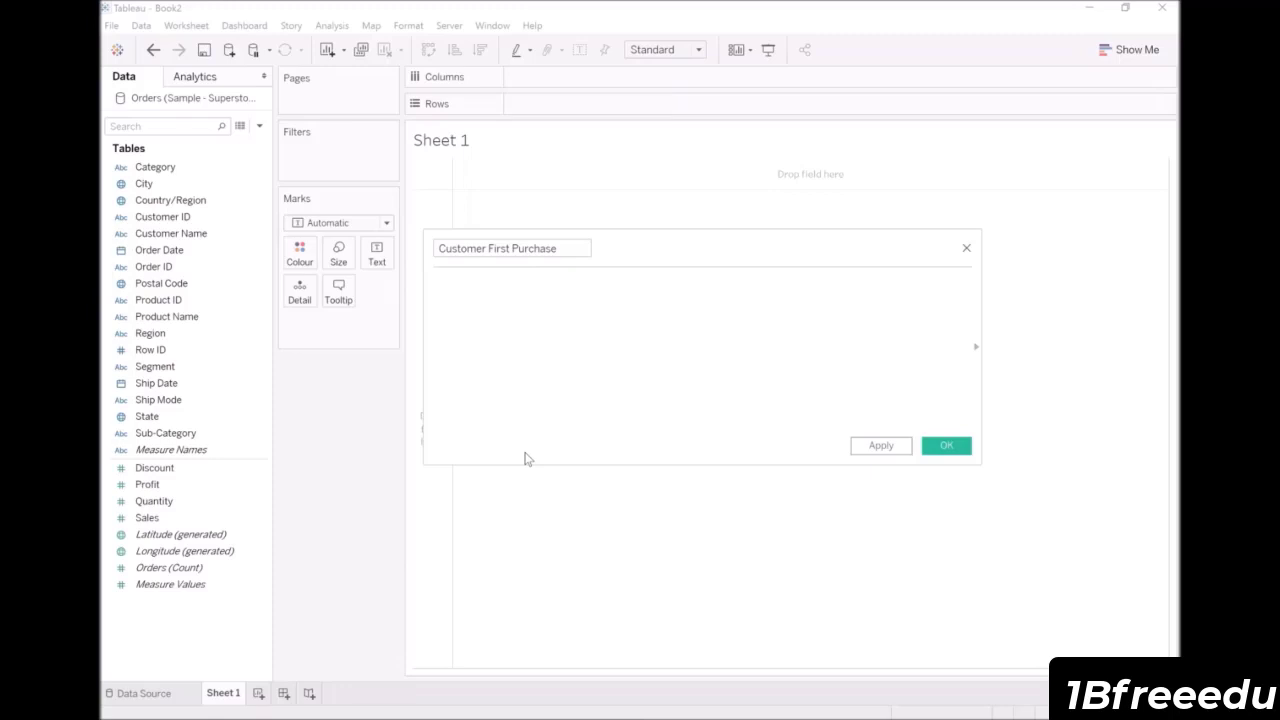
Step: Define Customer First Purchase as { FIXED [Customer ID] : MIN([Order Date]) } and apply the calculation
{"action": "type", "text": "[Customer ID]"}
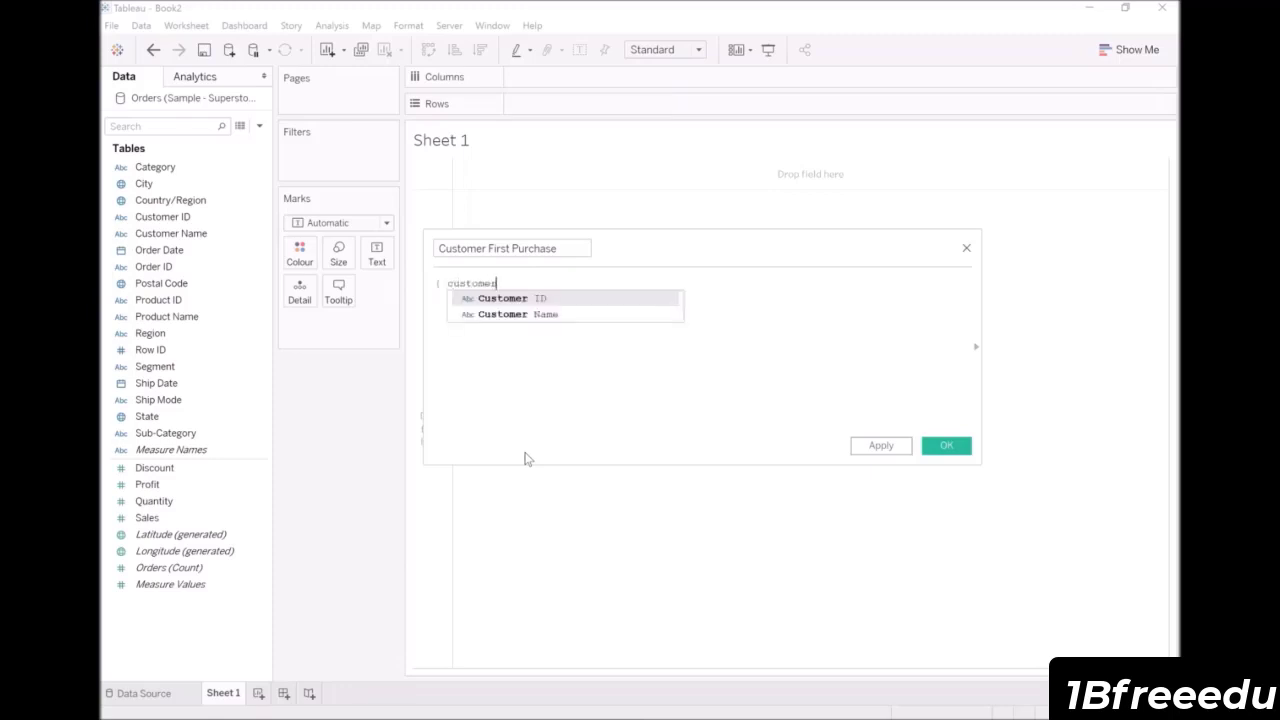
{"action": "key", "text": "Left"}
{"action": "key", "text": "Left"}
{"action": "key", "text": "Left"}
{"action": "key", "text": "Left"}
{"action": "key", "text": "Left"}
{"action": "key", "text": "Left"}
{"action": "key", "text": "Left"}
{"action": "key", "text": "Left"}
{"action": "key", "text": "Left"}
{"action": "key", "text": "Left"}
{"action": "key", "text": "Left"}
{"action": "key", "text": "Left"}
{"action": "key", "text": "Left"}
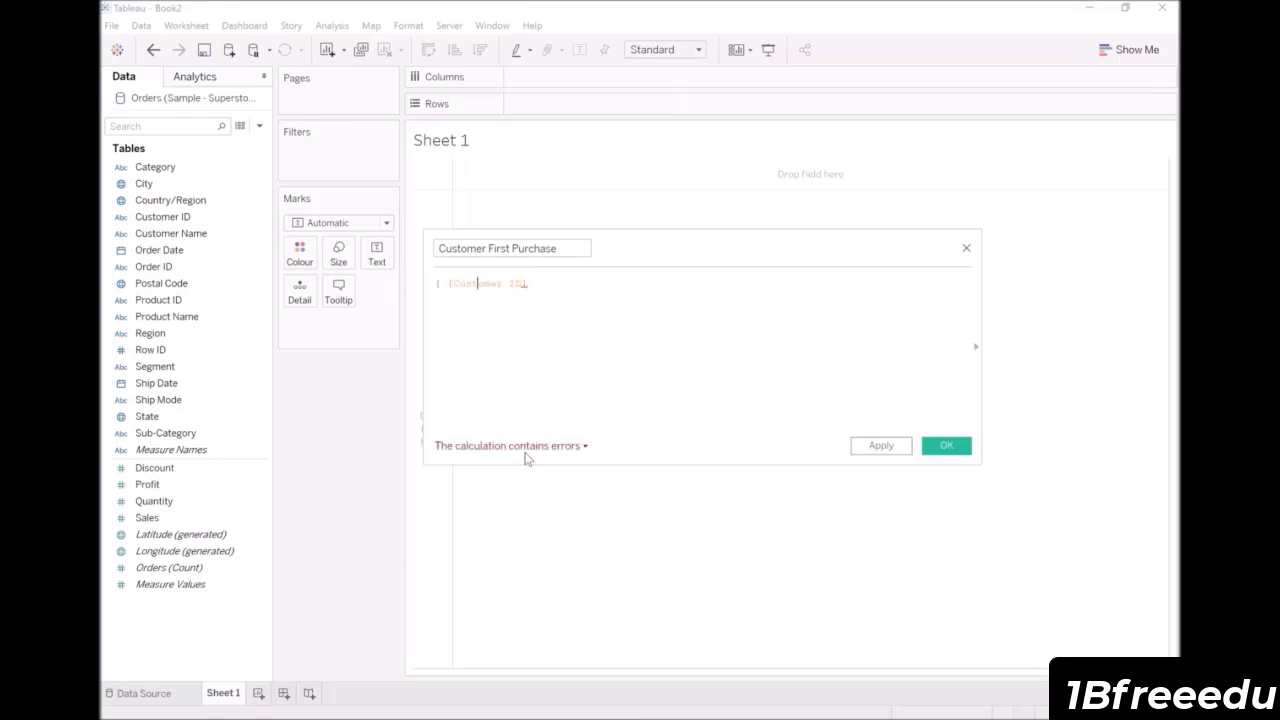
{"action": "type", "text": "FIXED"}
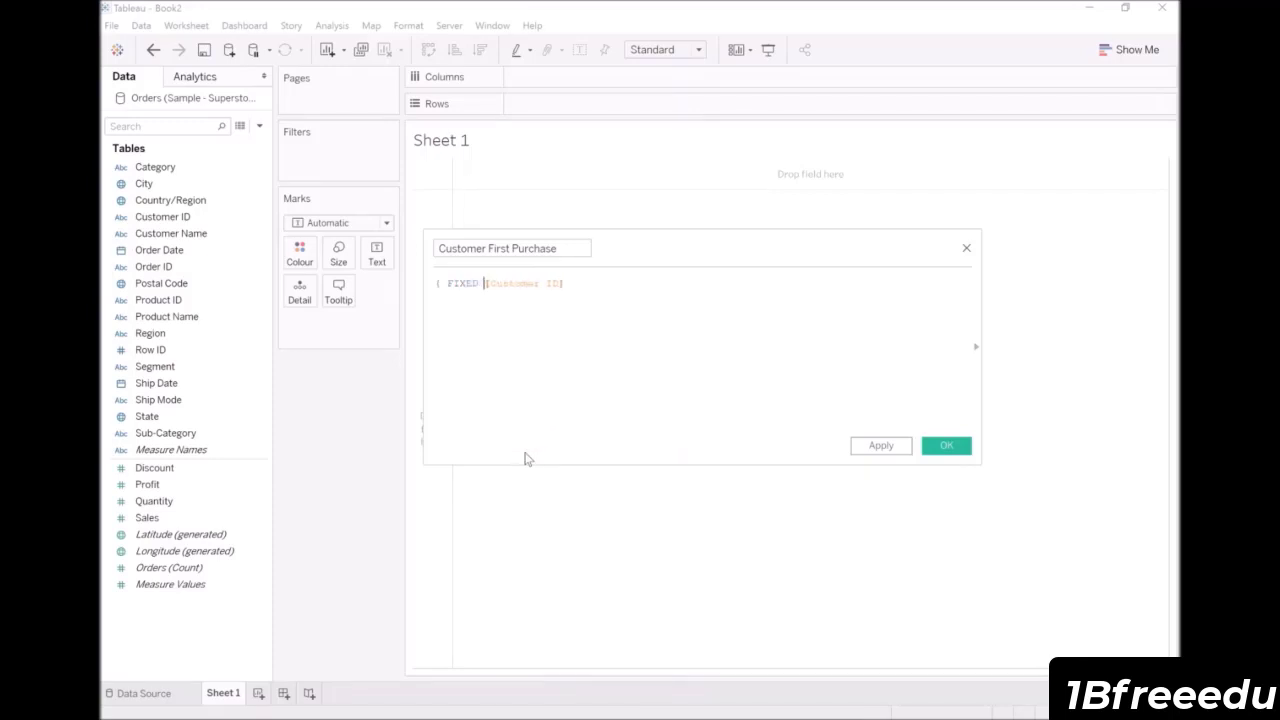
{"action": "key", "text": "Right"}
{"action": "key", "text": "Right"}
{"action": "key", "text": "Right"}
{"action": "key", "text": "Right"}
{"action": "key", "text": "Right"}
{"action": "key", "text": "Right"}
{"action": "key", "text": "Right"}
{"action": "key", "text": "Right"}
{"action": "key", "text": "Right"}
{"action": "key", "text": "Right"}
{"action": "key", "text": "Right"}
{"action": "key", "text": "Right"}
{"action": "key", "text": "Right"}
{"action": "type", "text": ": MIN"}
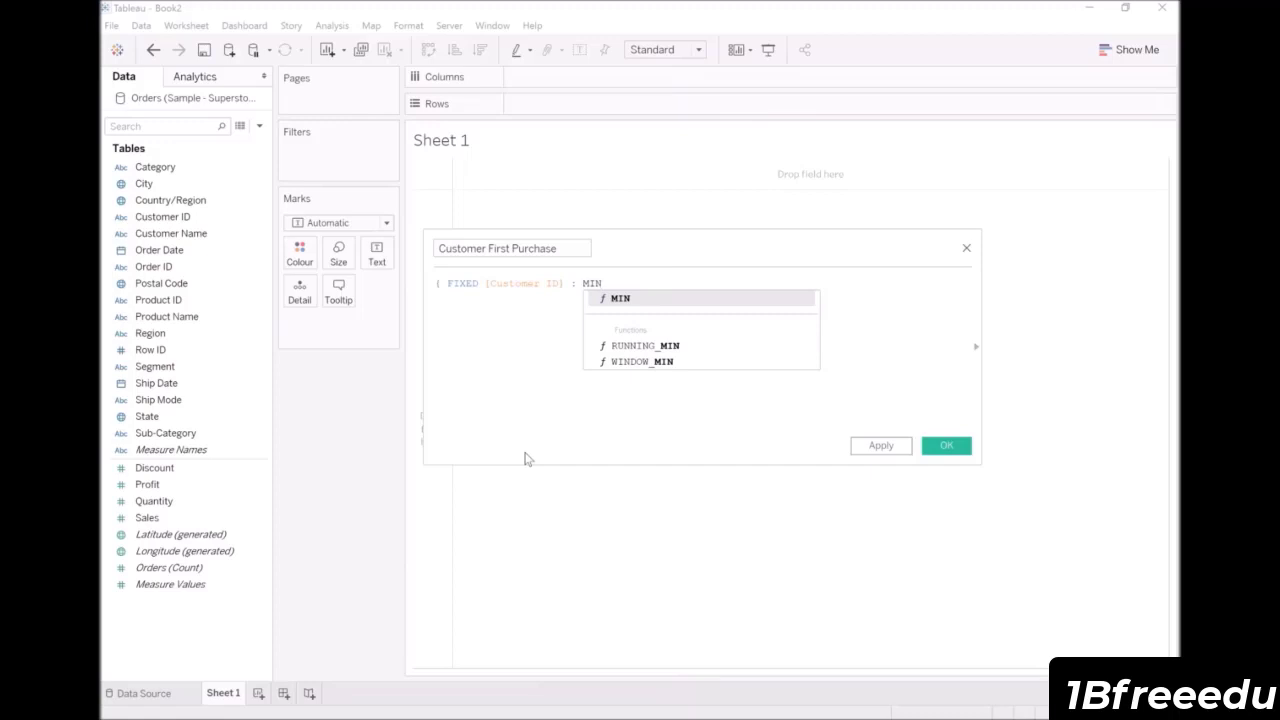
{"action": "type", "text": "(orde"}
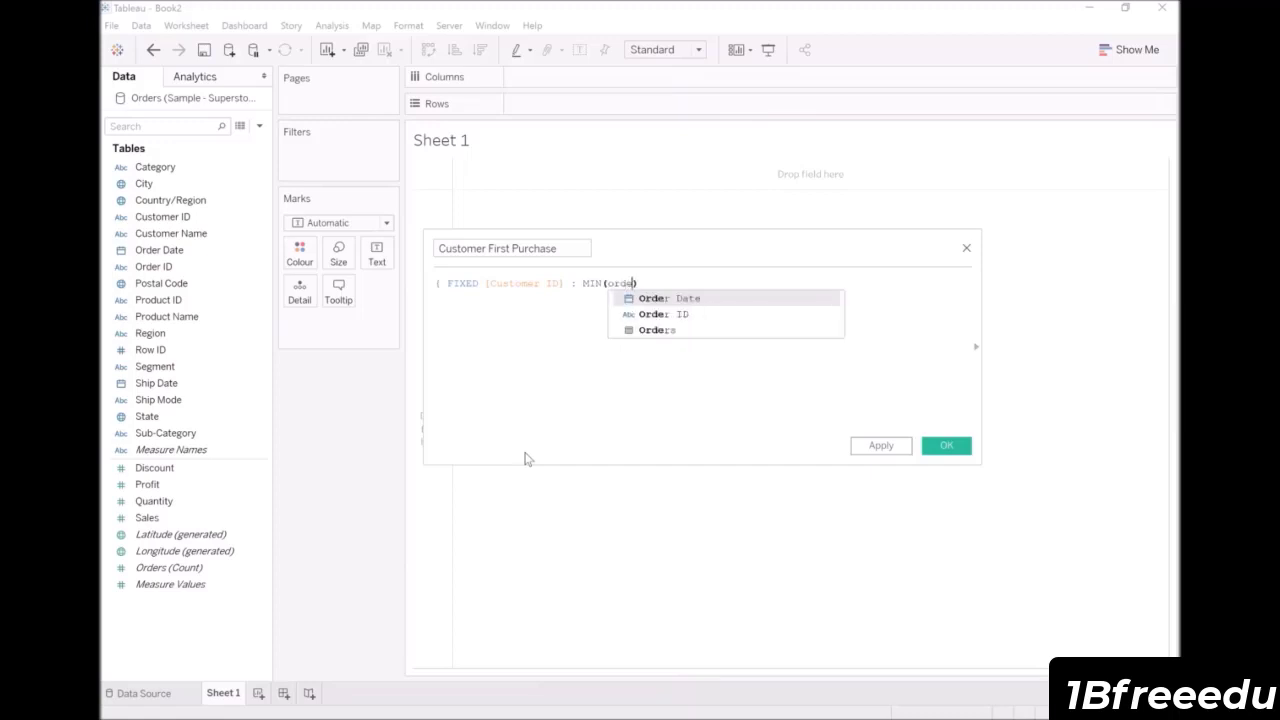
{"action": "key", "text": "Return"}
{"action": "key", "text": "Right"}
{"action": "type", "text": "}"}
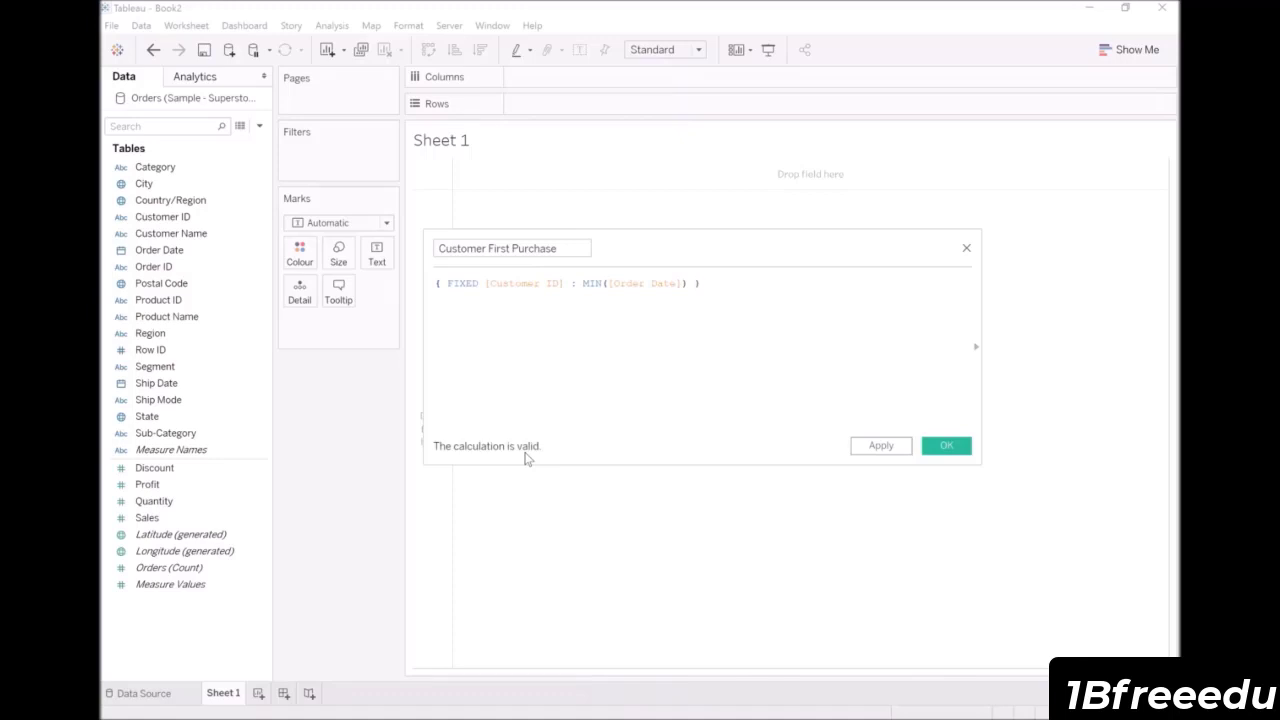
{"action": "left_click", "coordinate": [889, 450]}
Step: Place Customer First Purchase on Columns by year and Customer ID on Rows as a Count (Distinct) measure
{"action": "left_click_drag", "start_coordinate": [780, 262], "coordinate": [873, 446]}
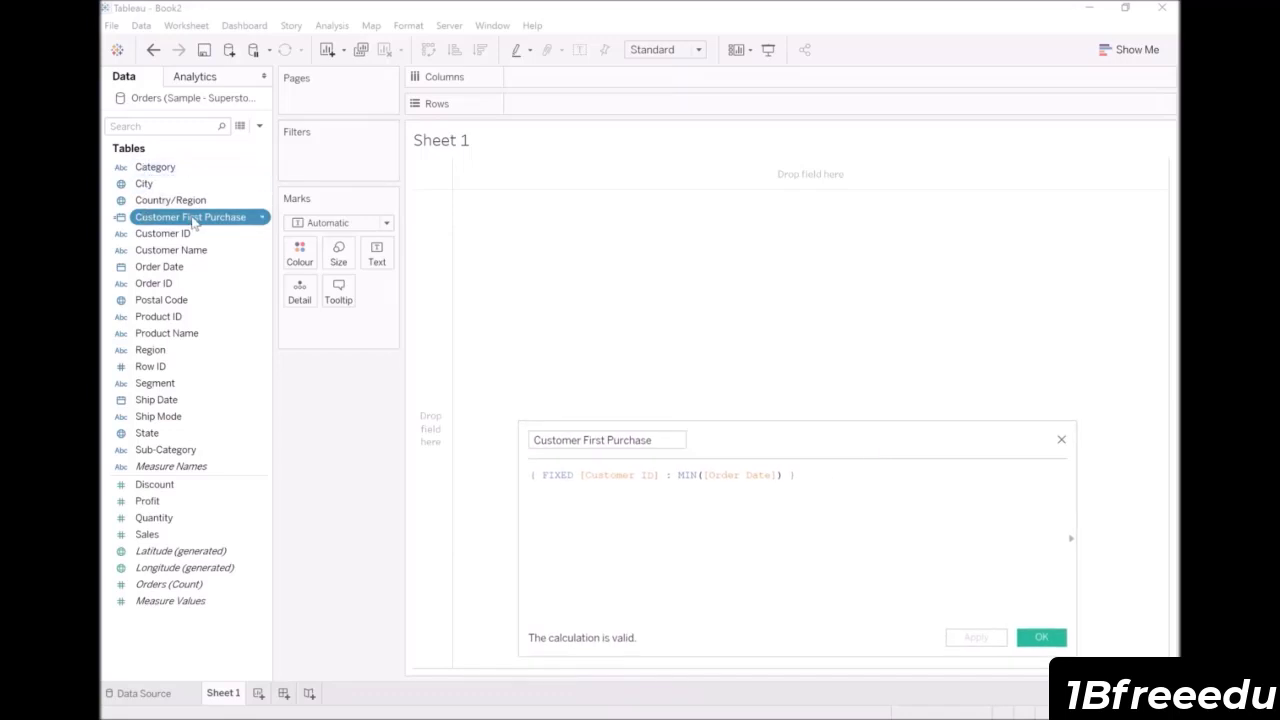
{"action": "left_click_drag", "start_coordinate": [192, 217], "coordinate": [565, 78]}
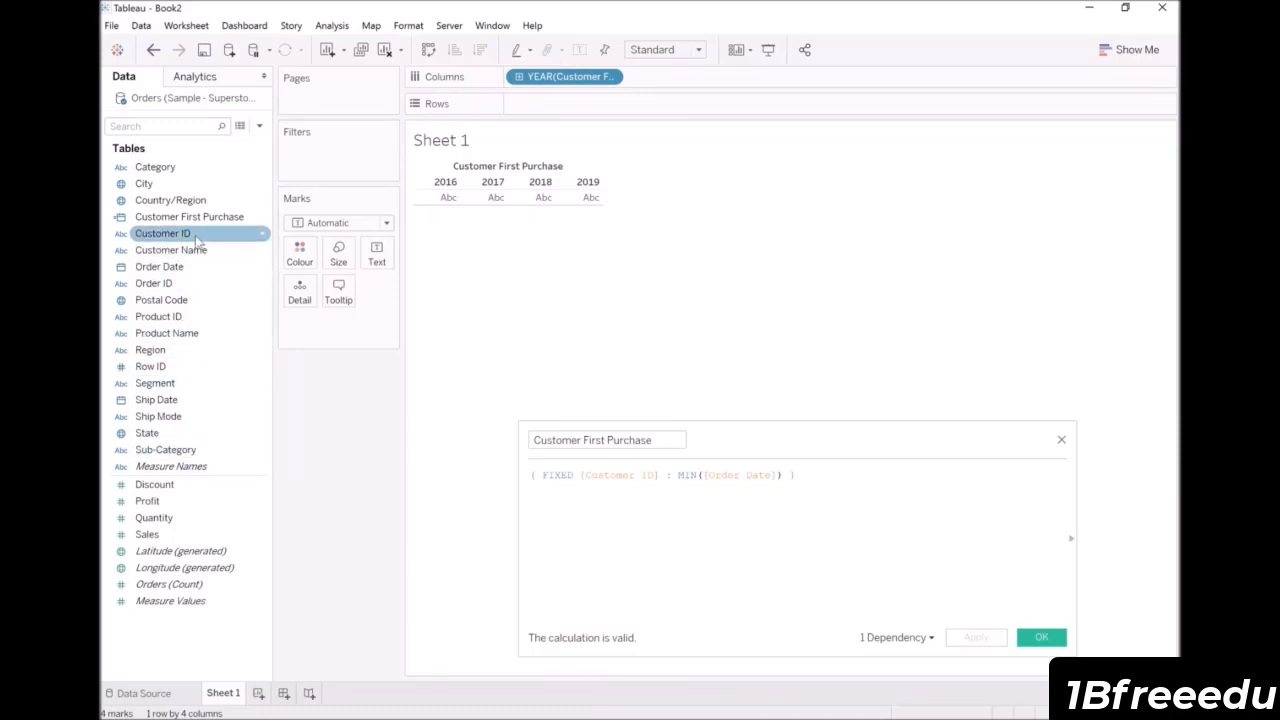
{"action": "left_click_drag", "start_coordinate": [195, 235], "coordinate": [562, 112]}
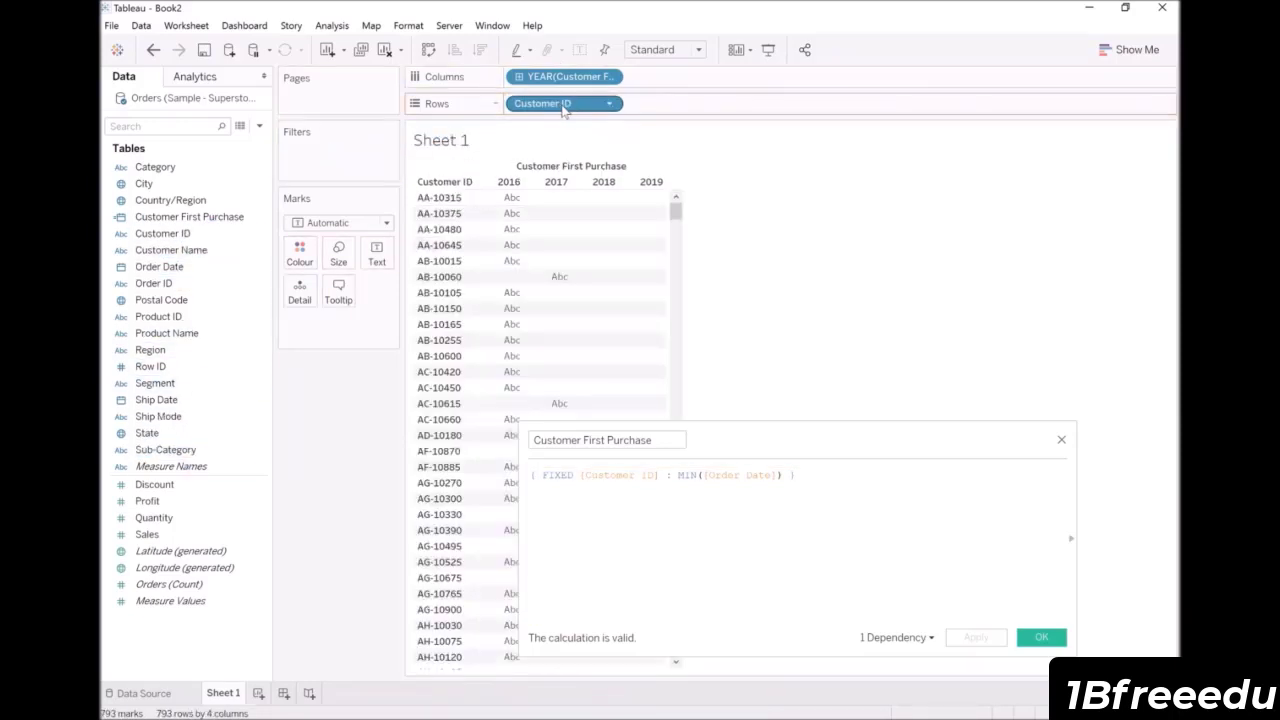
{"action": "right_click", "coordinate": [562, 112]}
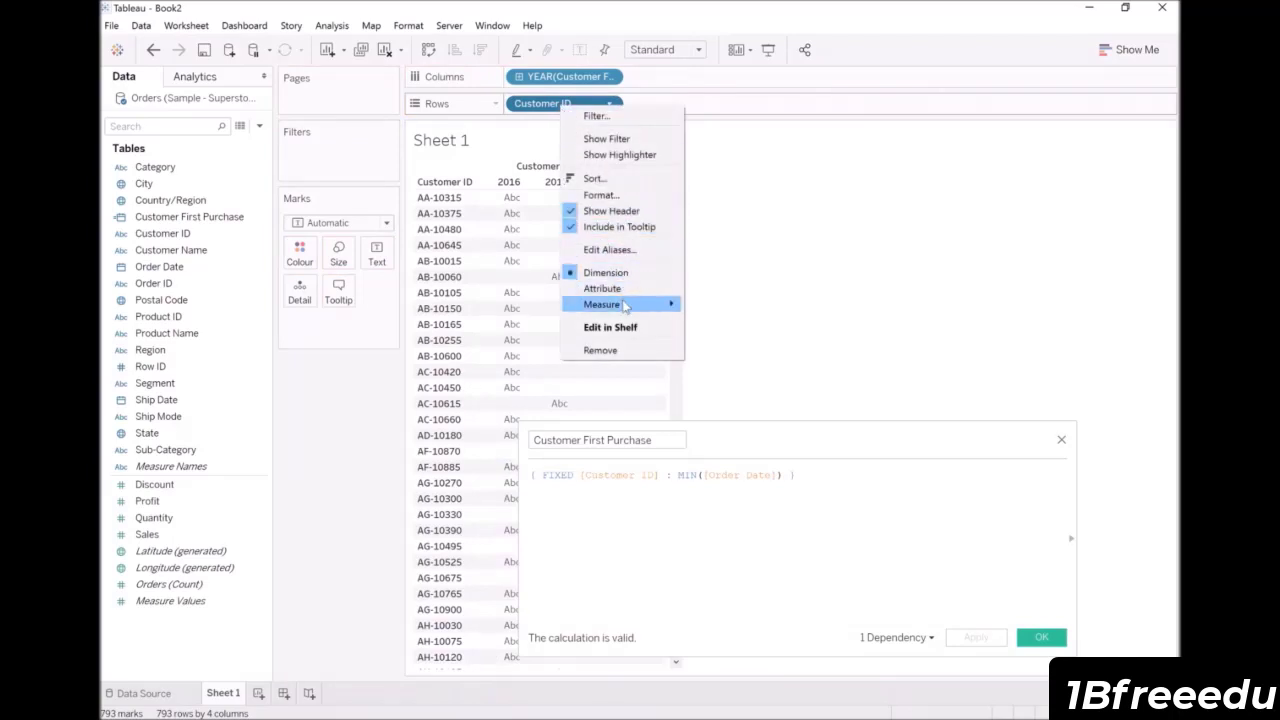
{"action": "mouse_move", "coordinate": [628, 306]}
{"action": "left_click", "coordinate": [740, 354]}
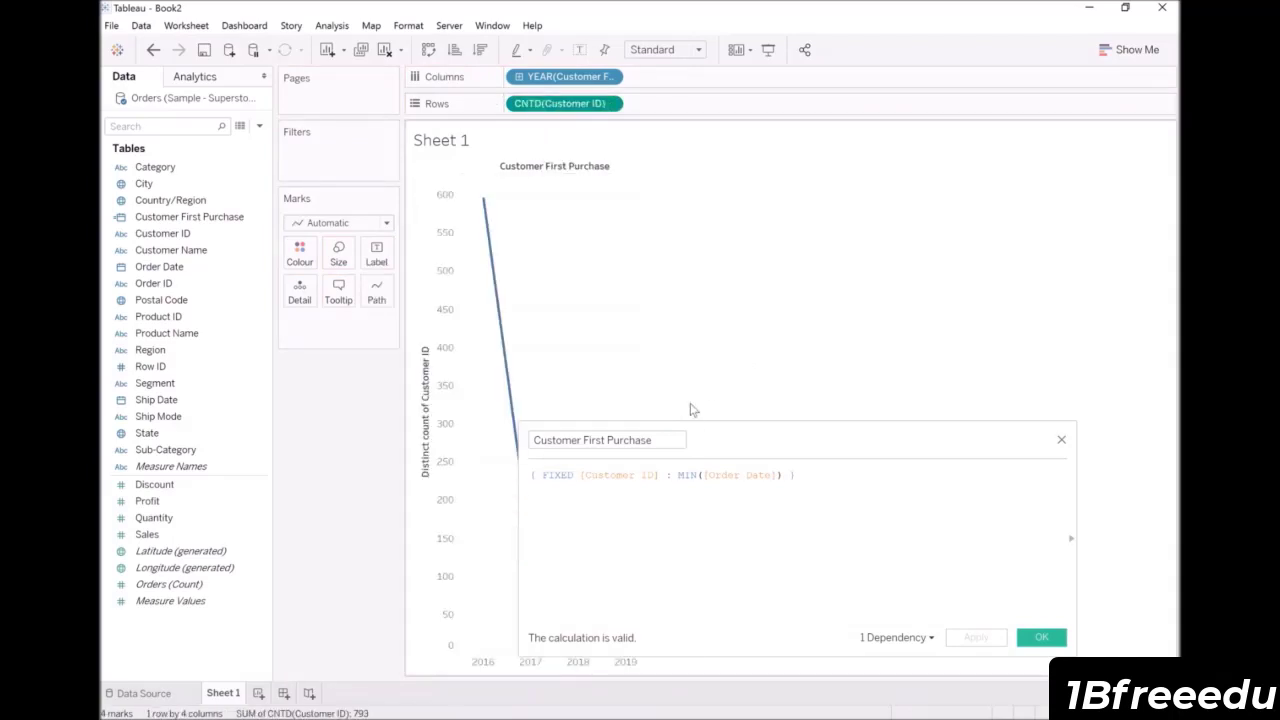
Step: Move the calculation editor off the chart and set the mark type to Bar
{"action": "left_click_drag", "start_coordinate": [737, 445], "coordinate": [805, 224]}
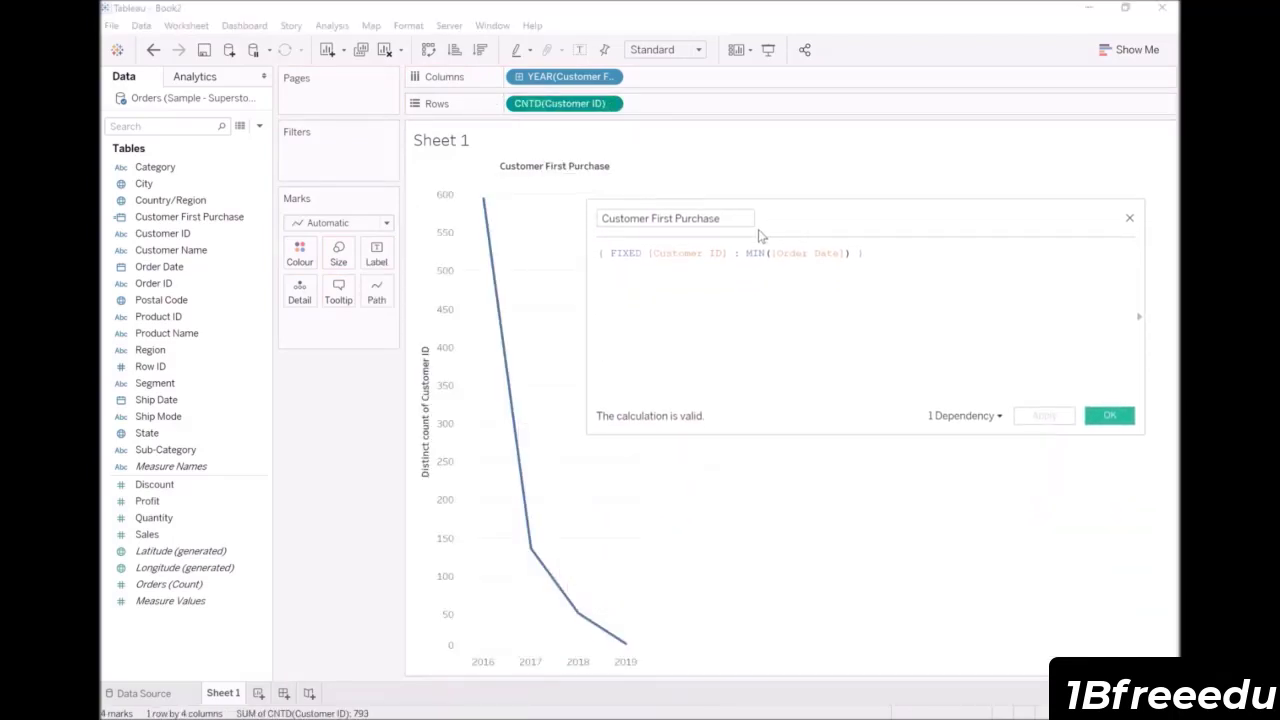
{"action": "left_click", "coordinate": [322, 223]}
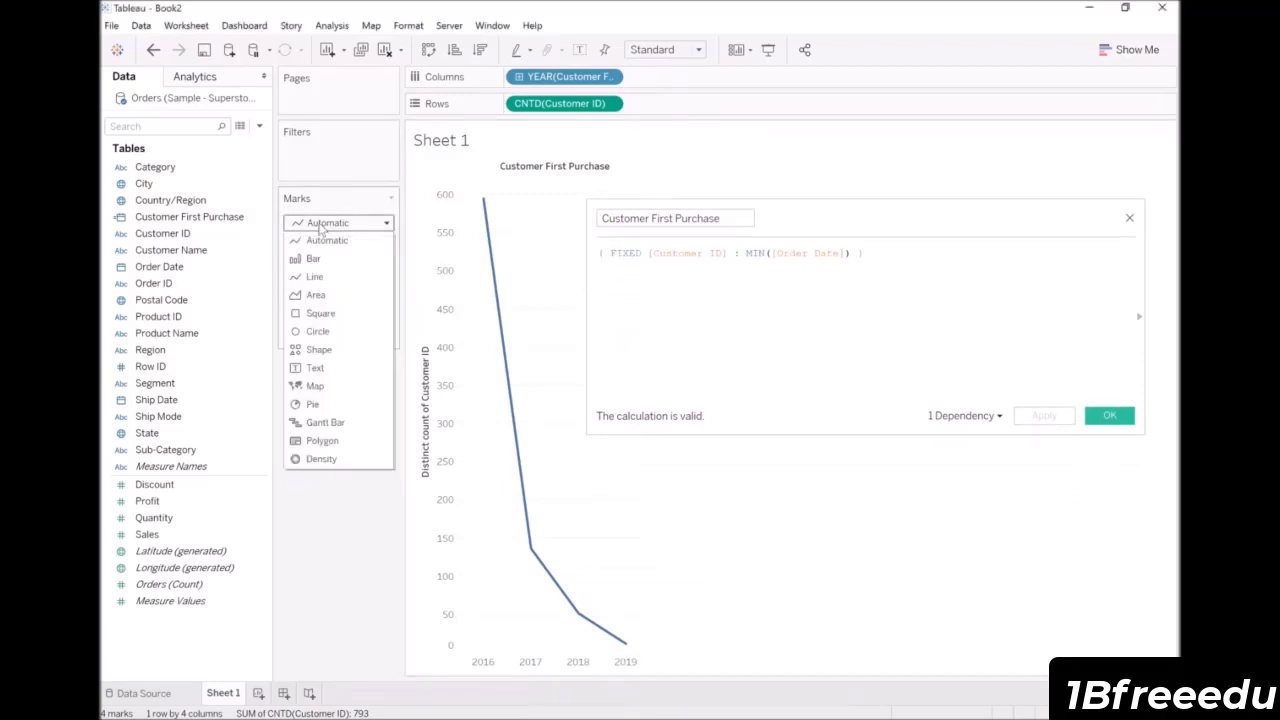
{"action": "left_click", "coordinate": [315, 258]}
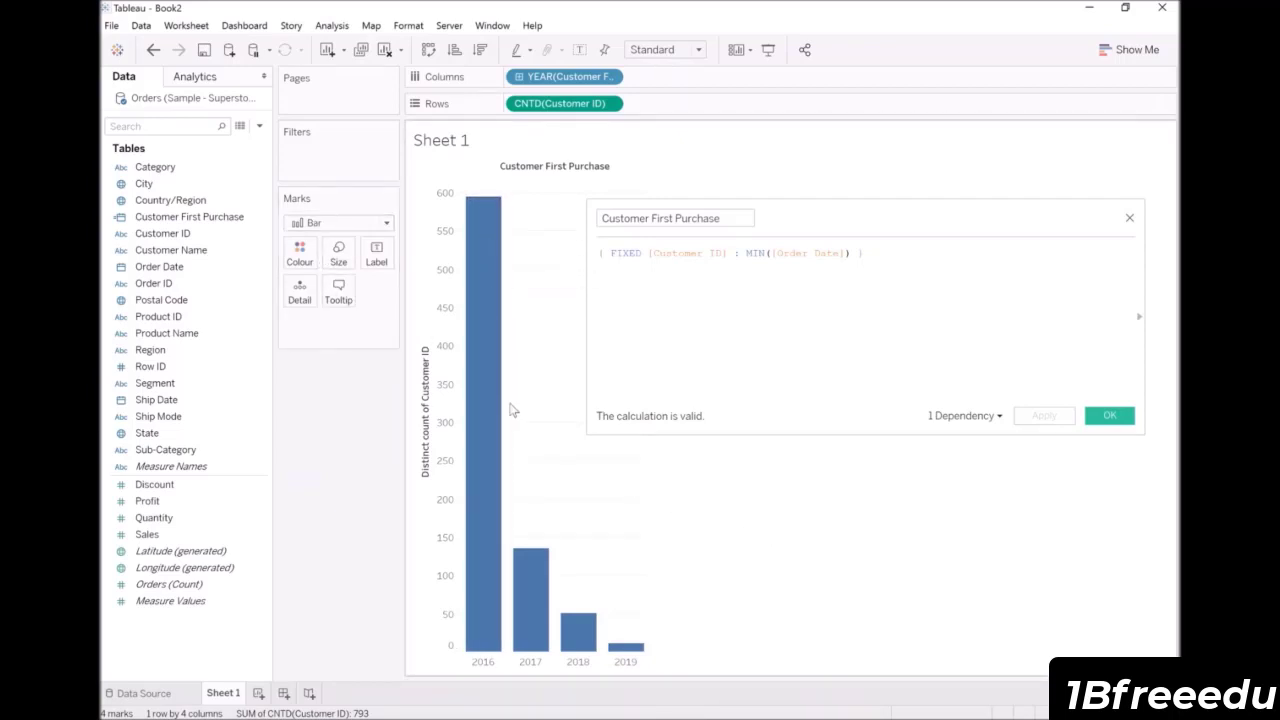
Step: Colour the bars by Customer First Purchase at the discrete Month level and close the calculation editor
{"action": "mouse_move", "coordinate": [500, 568]}
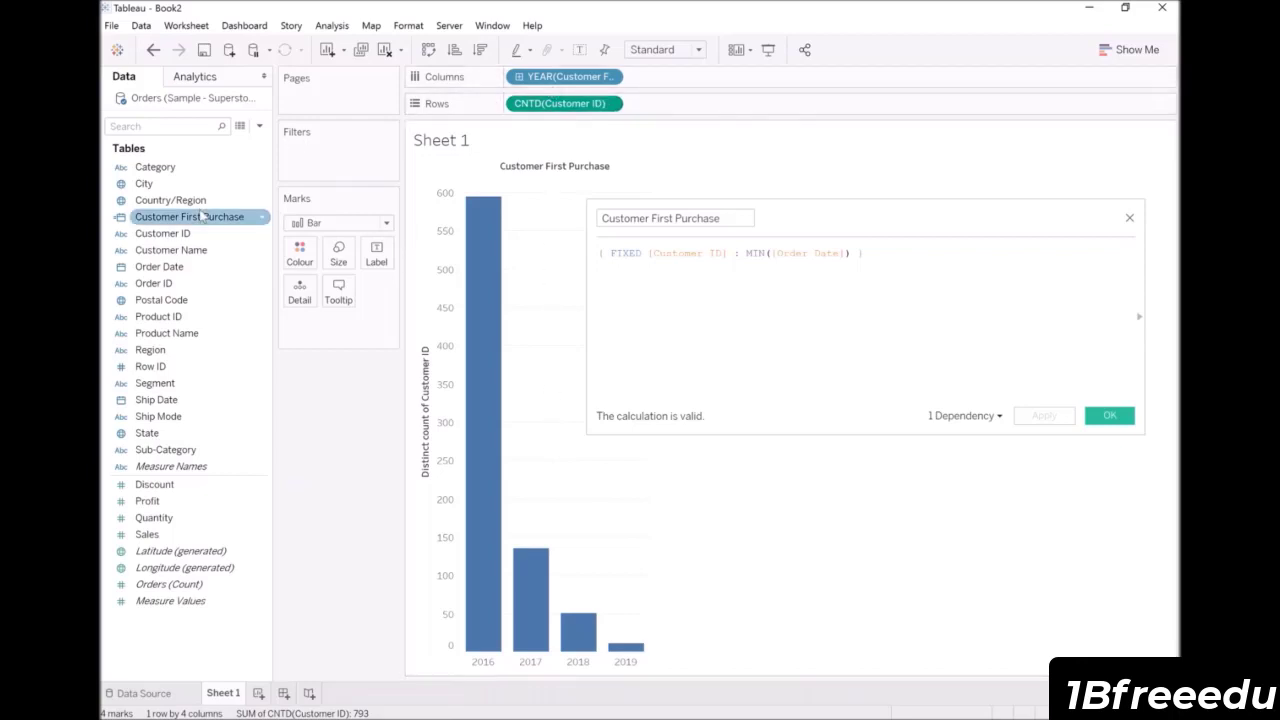
{"action": "left_click_drag", "start_coordinate": [191, 222], "coordinate": [300, 250]}
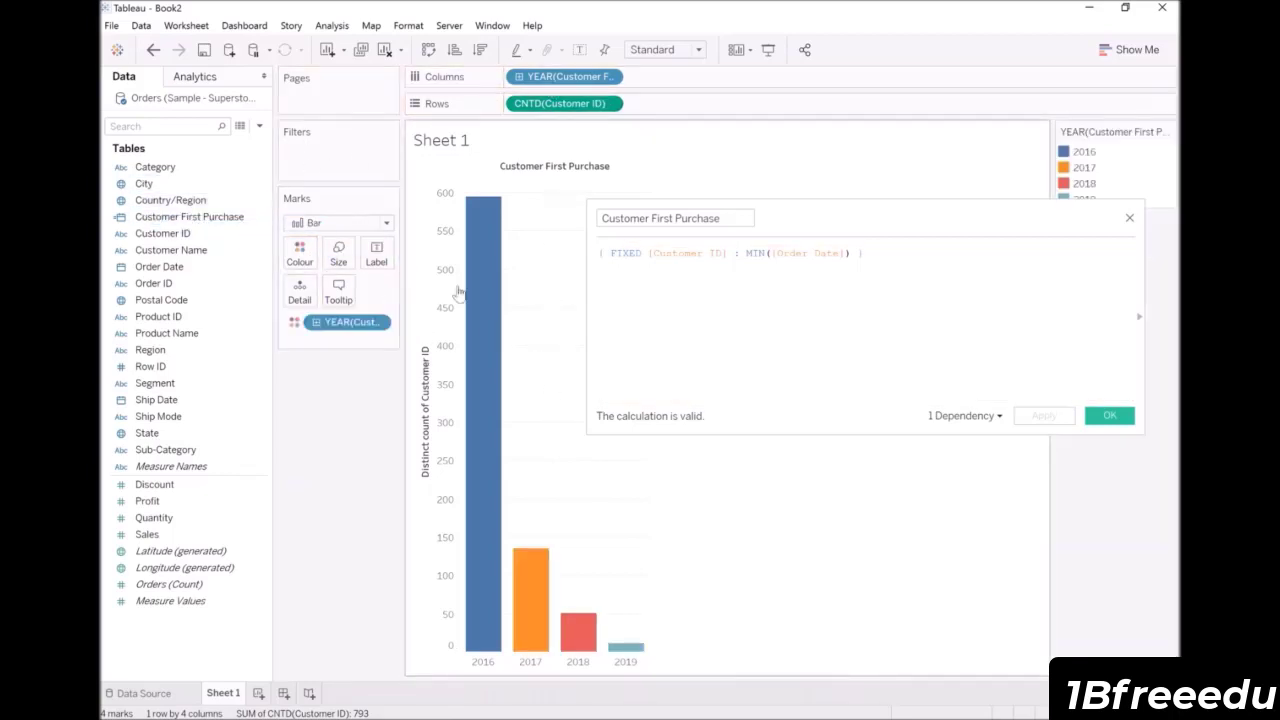
{"action": "right_click", "coordinate": [352, 326]}
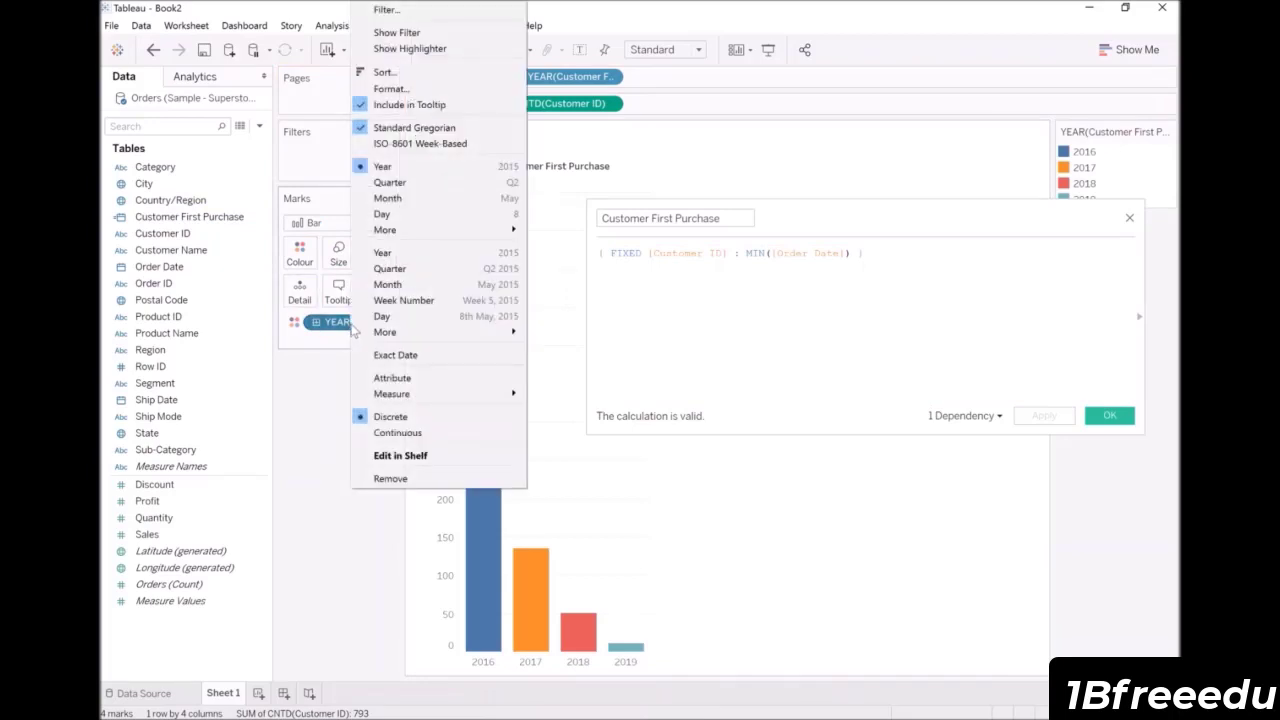
{"action": "left_click", "coordinate": [455, 198]}
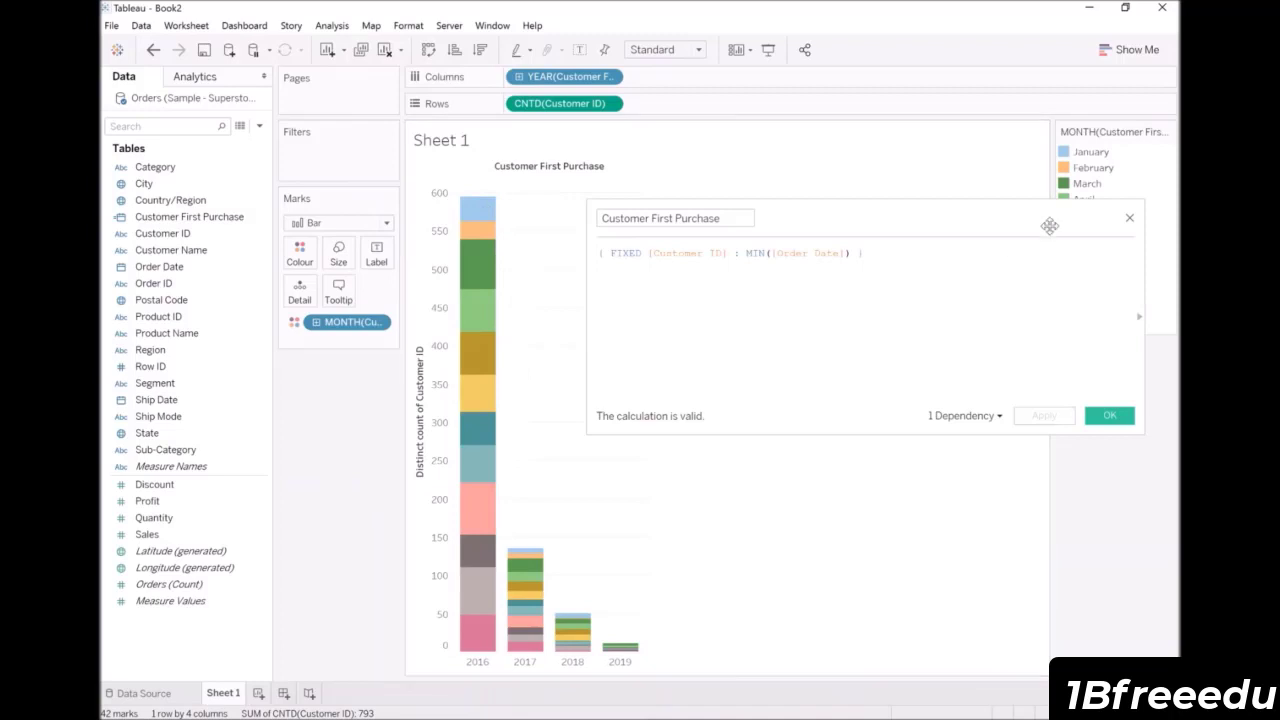
{"action": "left_click", "coordinate": [1129, 218]}
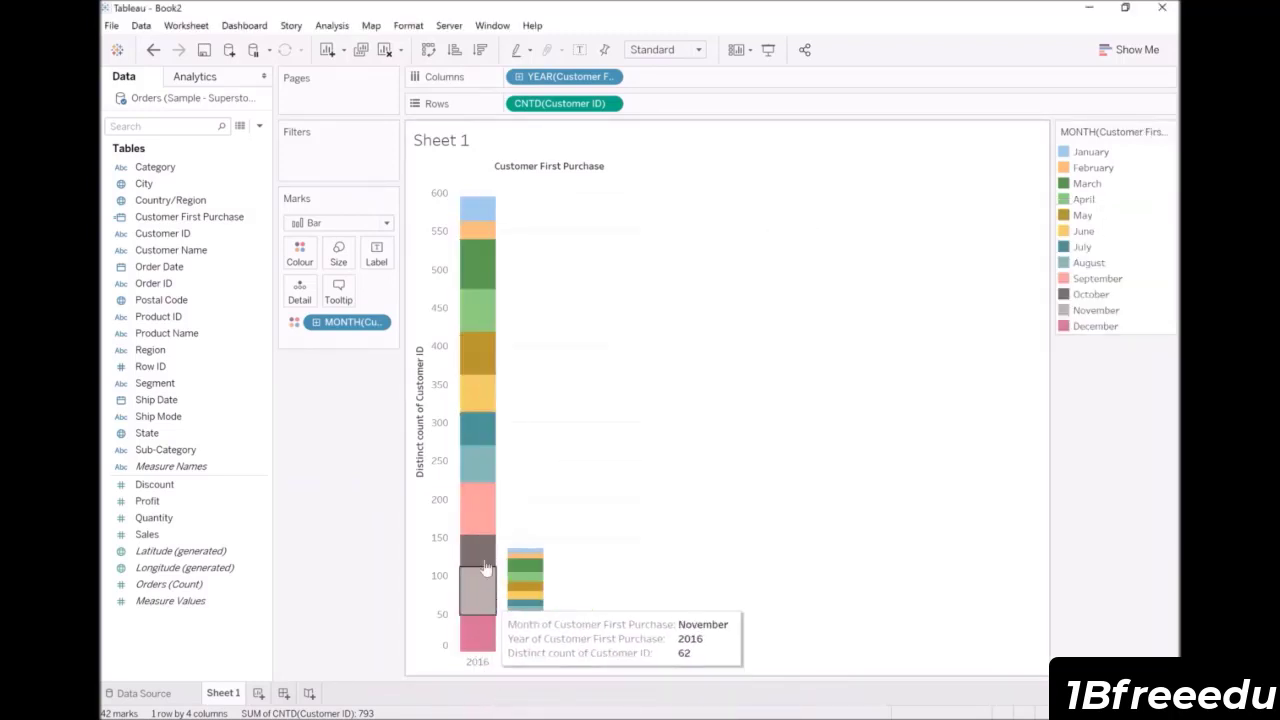
Step: Highlight individual months from January to April in the stacked bars and clear the highlight
{"action": "left_click", "coordinate": [1092, 153]}
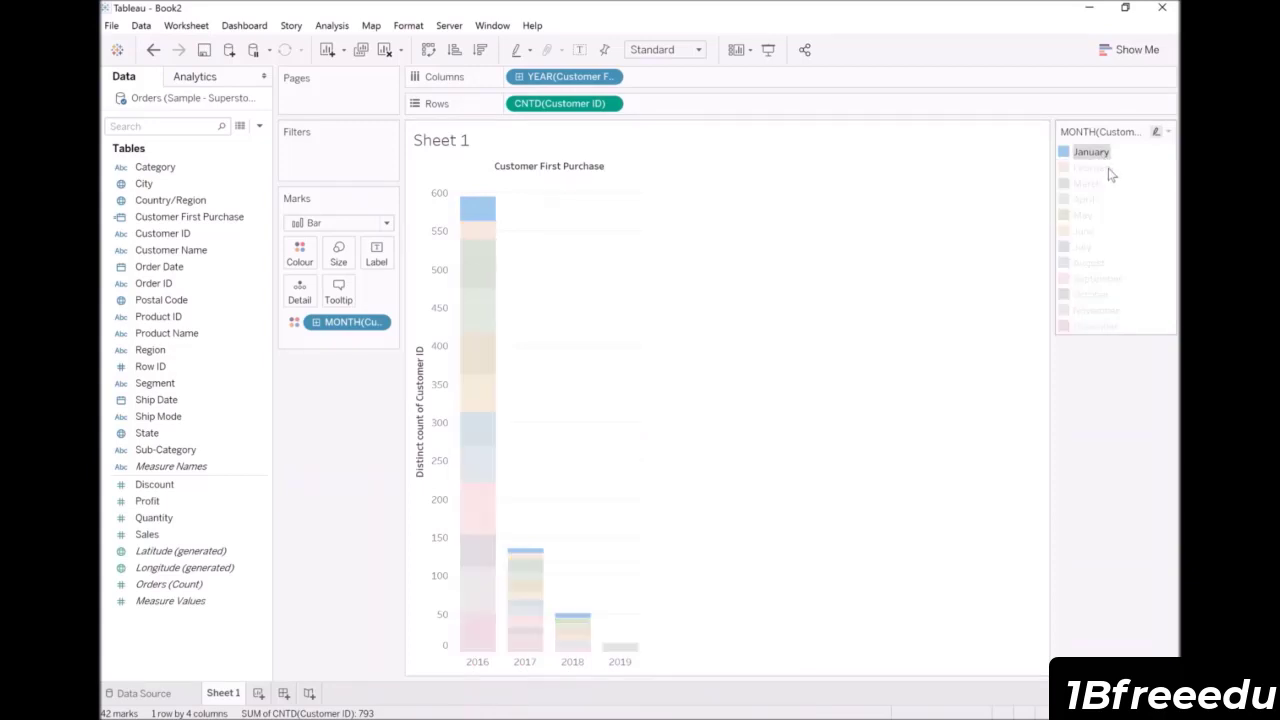
{"action": "left_click", "coordinate": [1107, 170]}
{"action": "left_click", "coordinate": [1108, 188]}
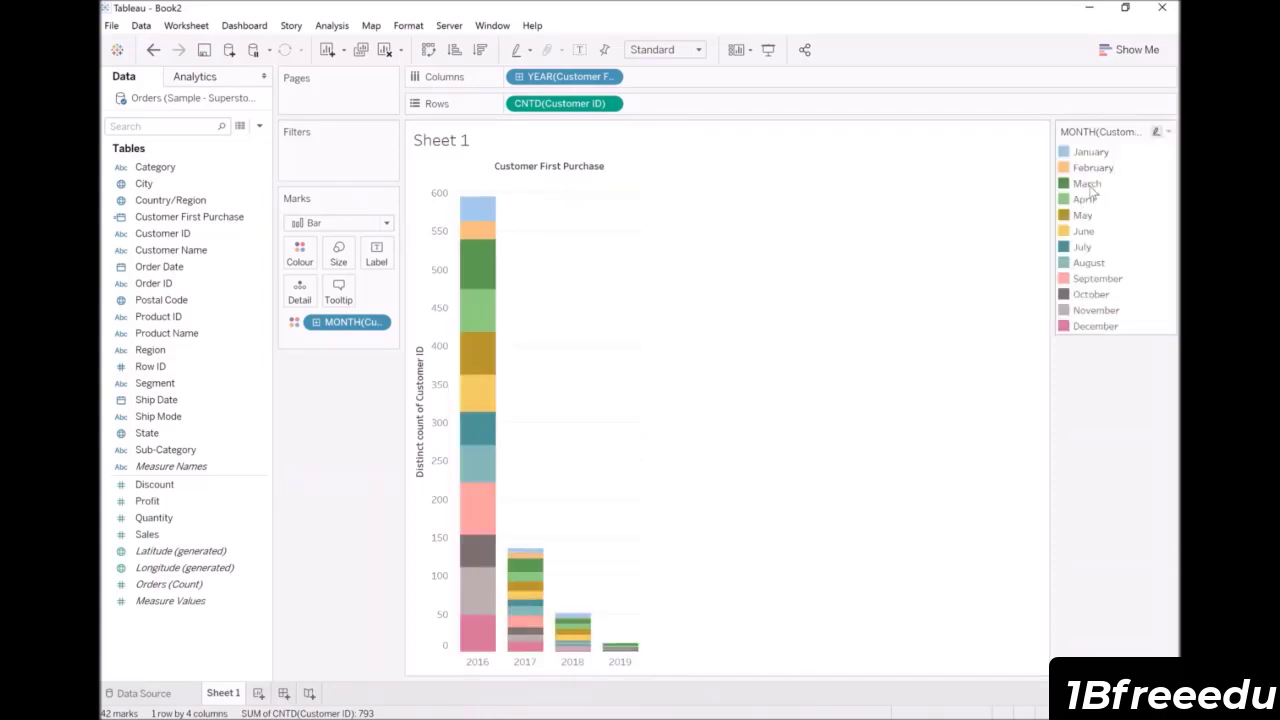
{"action": "left_click", "coordinate": [1090, 186]}
{"action": "left_click", "coordinate": [1087, 199]}
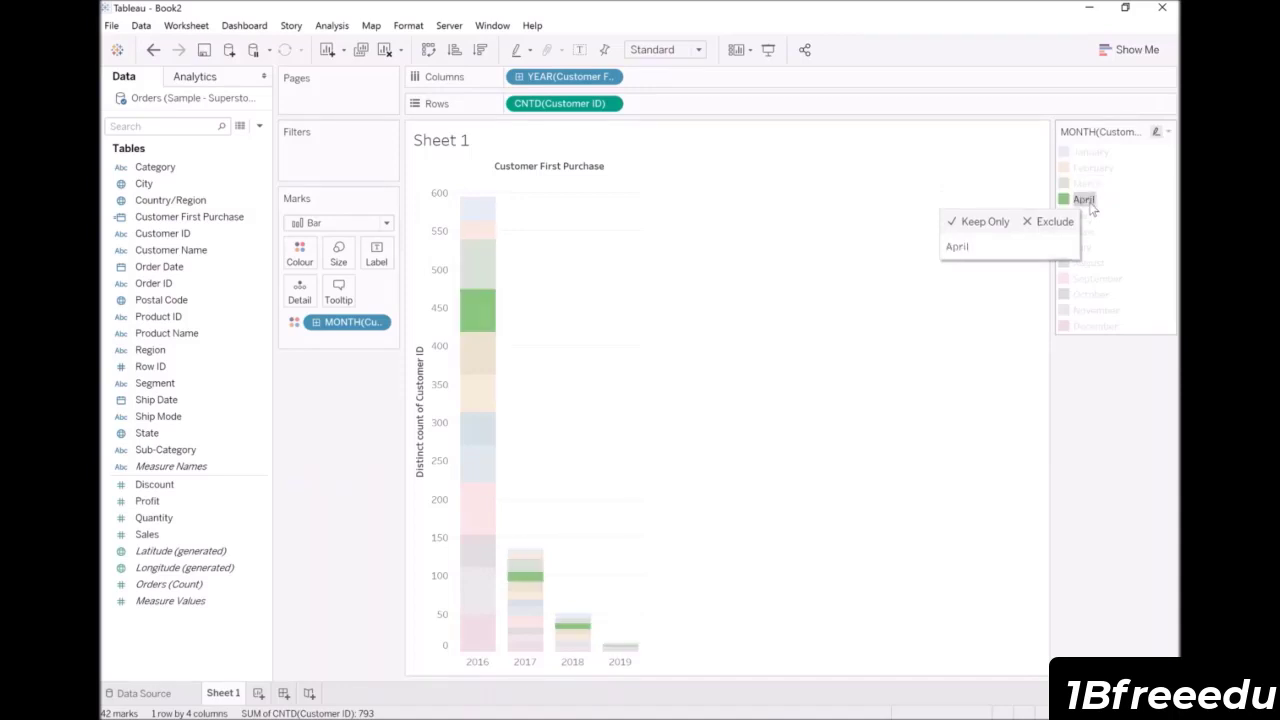
{"action": "left_click", "coordinate": [1091, 202]}
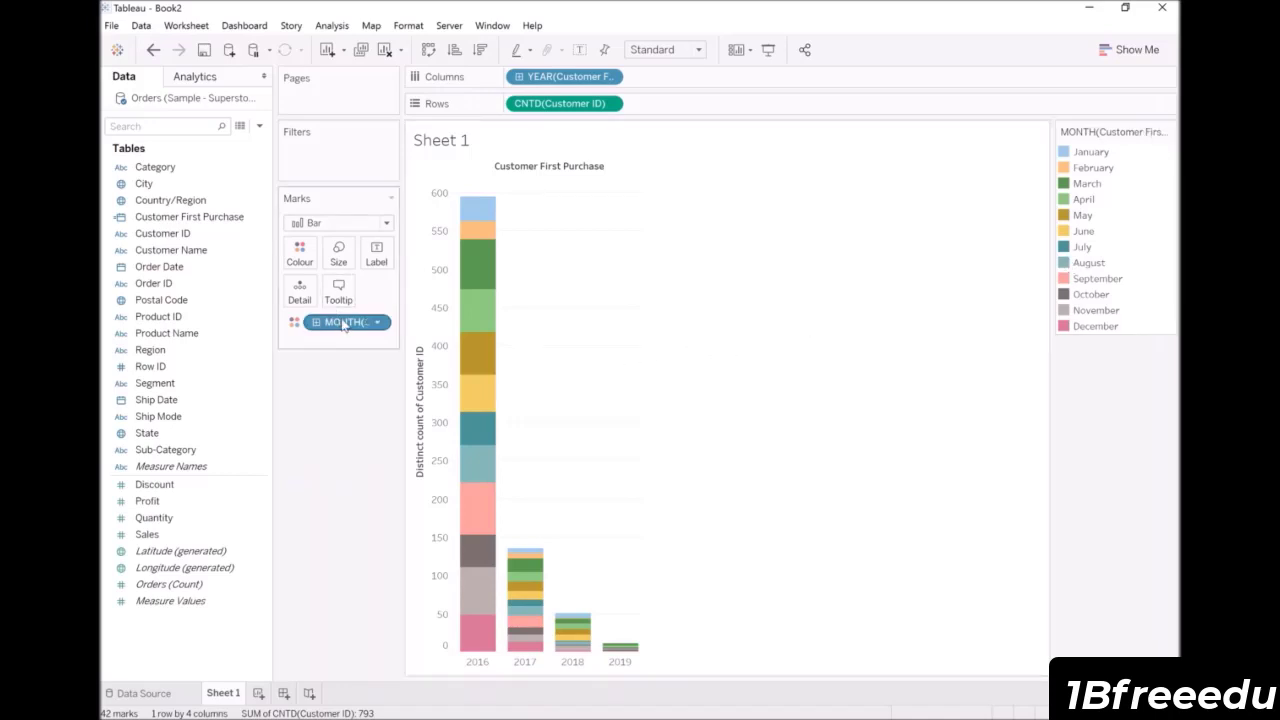
Step: Build a heat map with the first-purchase month on Rows, the distinct customer count on Colour and Square marks
{"action": "left_click_drag", "start_coordinate": [340, 322], "coordinate": [707, 103]}
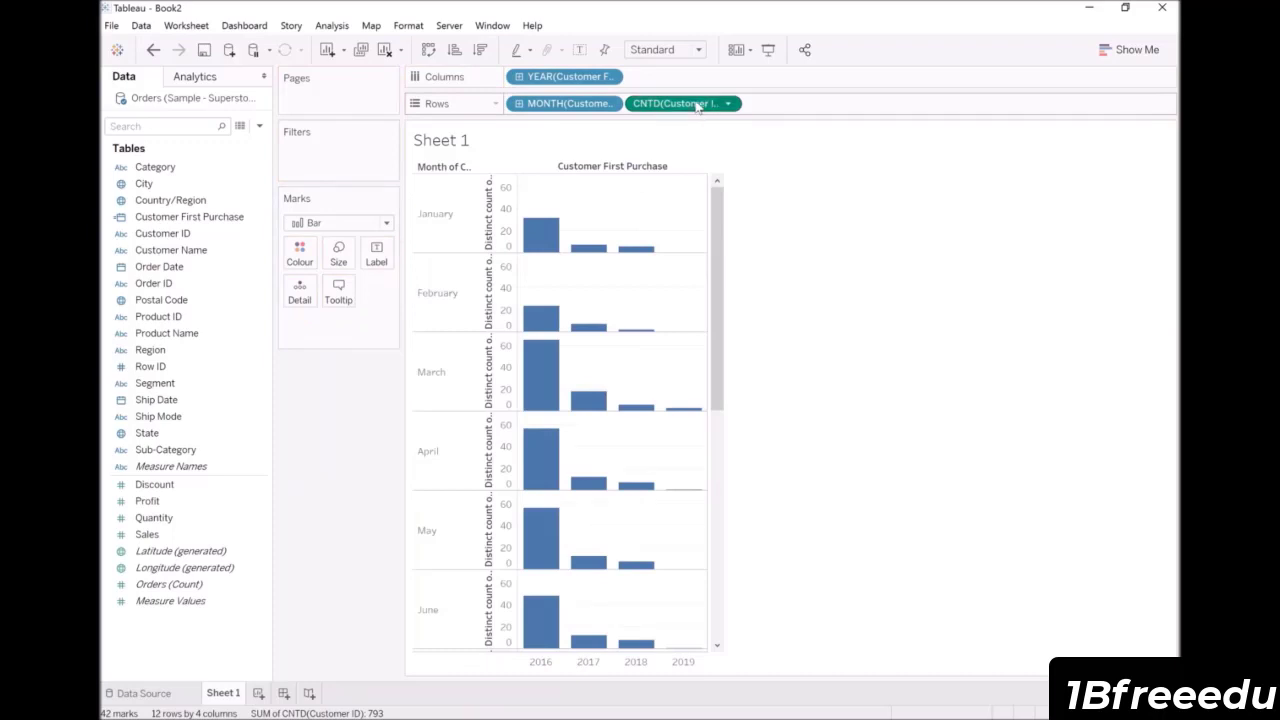
{"action": "left_click_drag", "start_coordinate": [697, 105], "coordinate": [300, 254]}
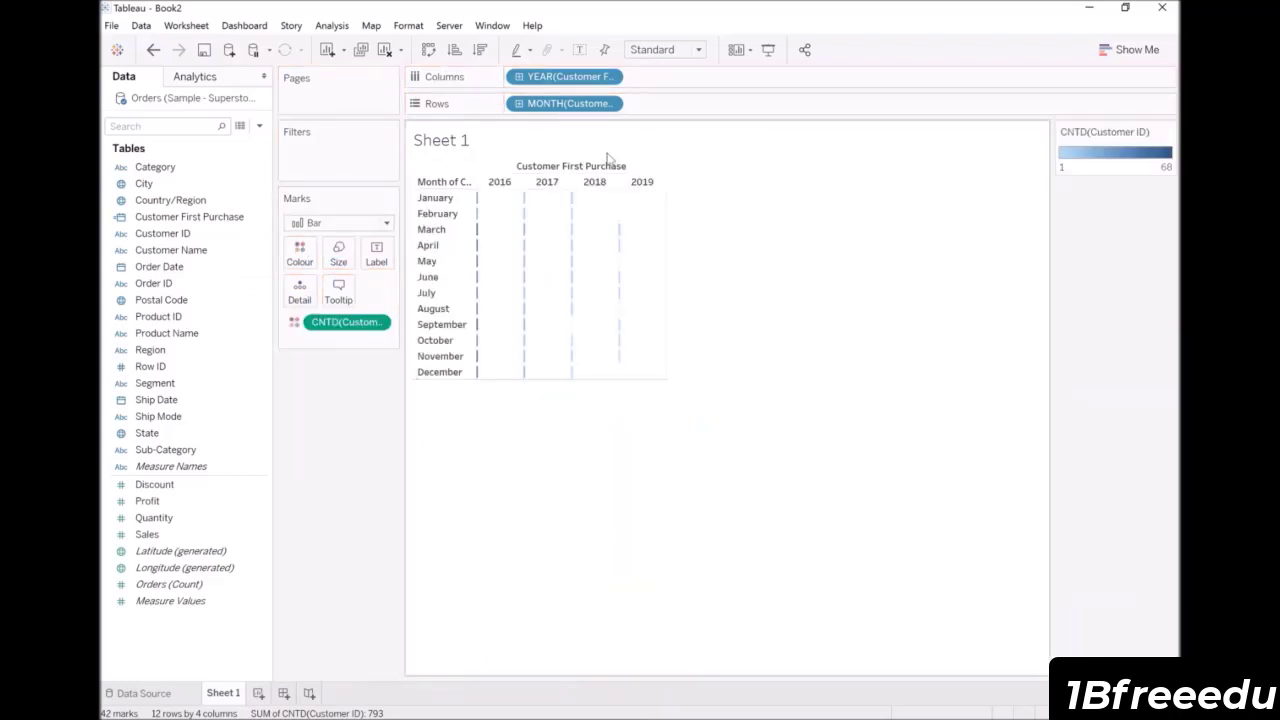
{"action": "left_click", "coordinate": [324, 223]}
{"action": "left_click", "coordinate": [343, 317]}
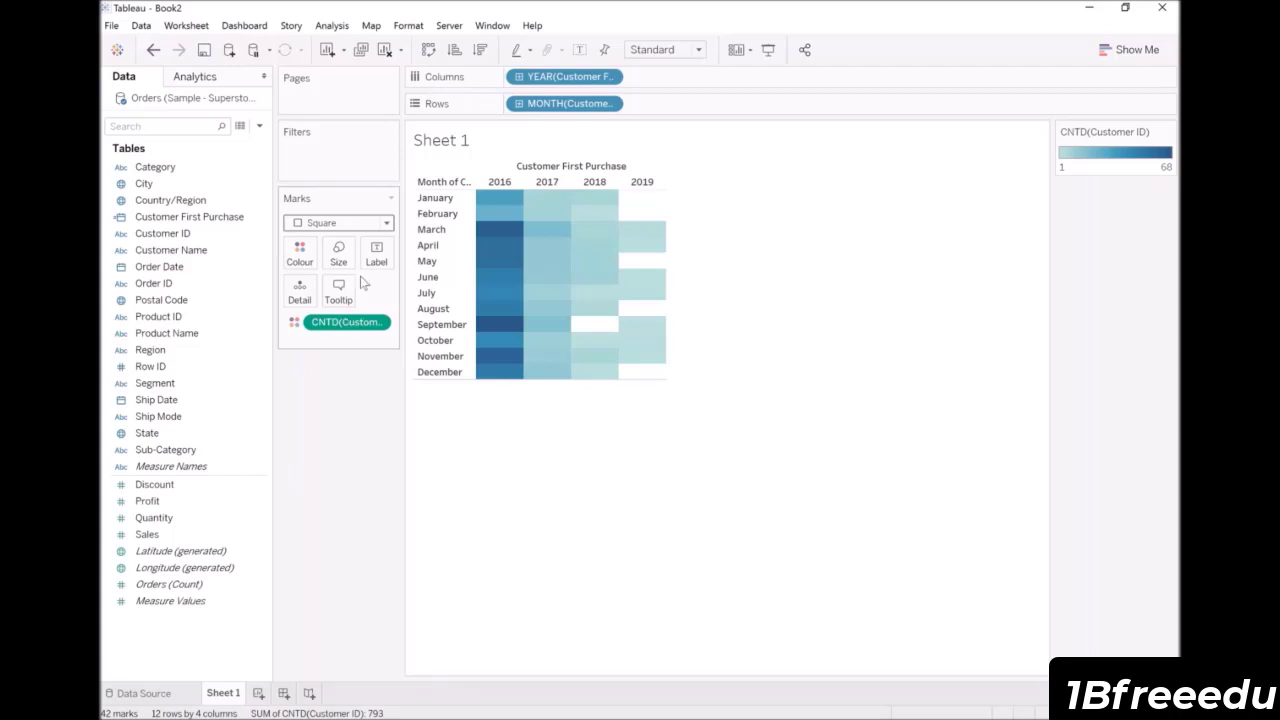
Step: Set the heat map's fit to Entire View
{"action": "mouse_move", "coordinate": [508, 210]}
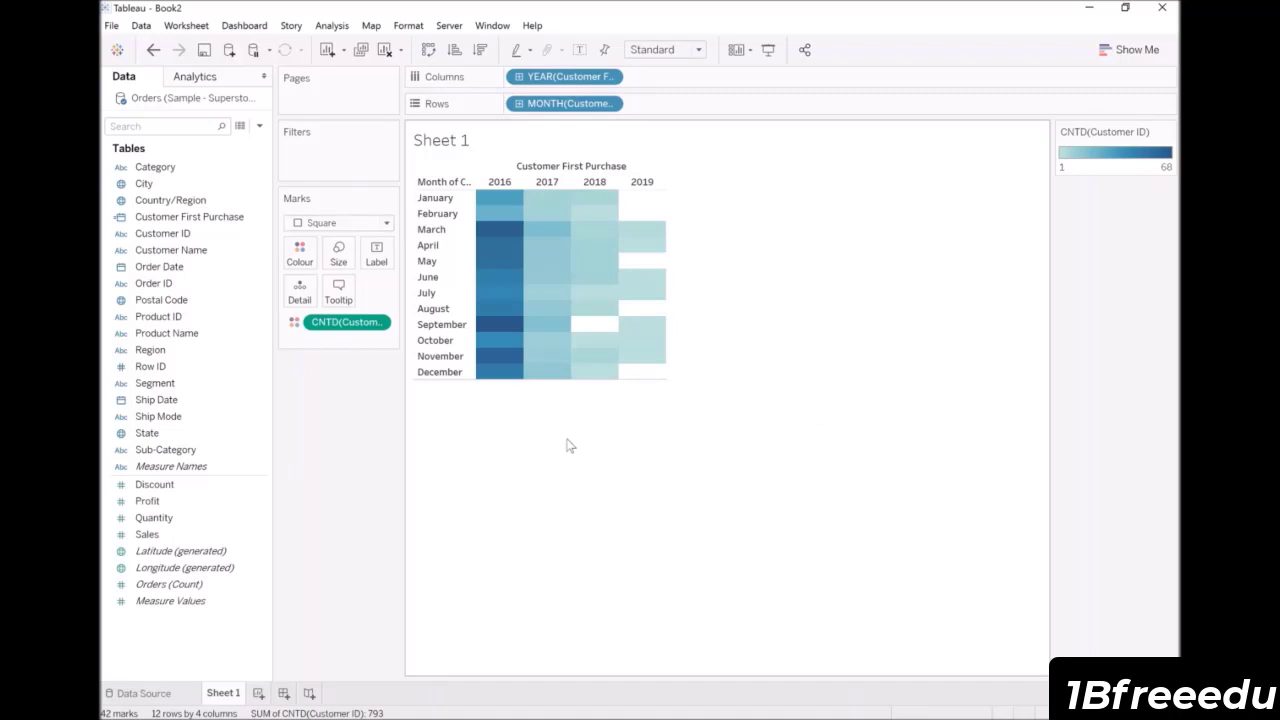
{"action": "left_click", "coordinate": [668, 49]}
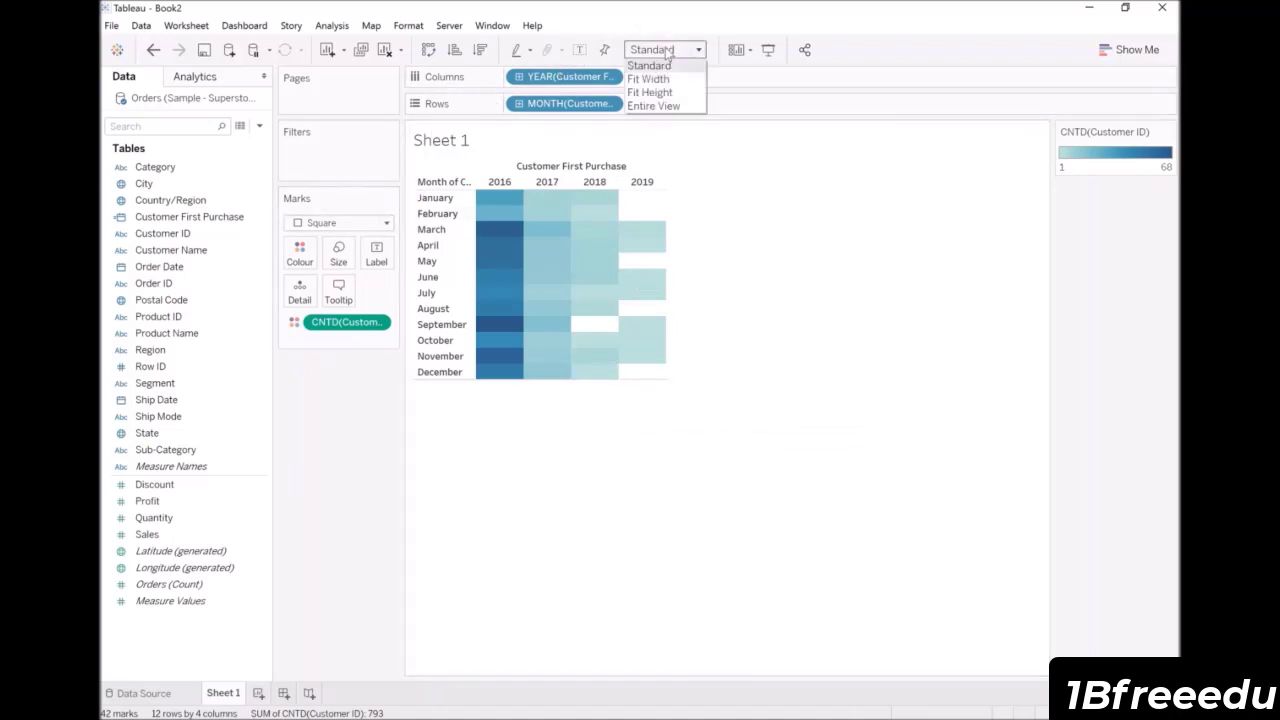
{"action": "left_click", "coordinate": [660, 106]}
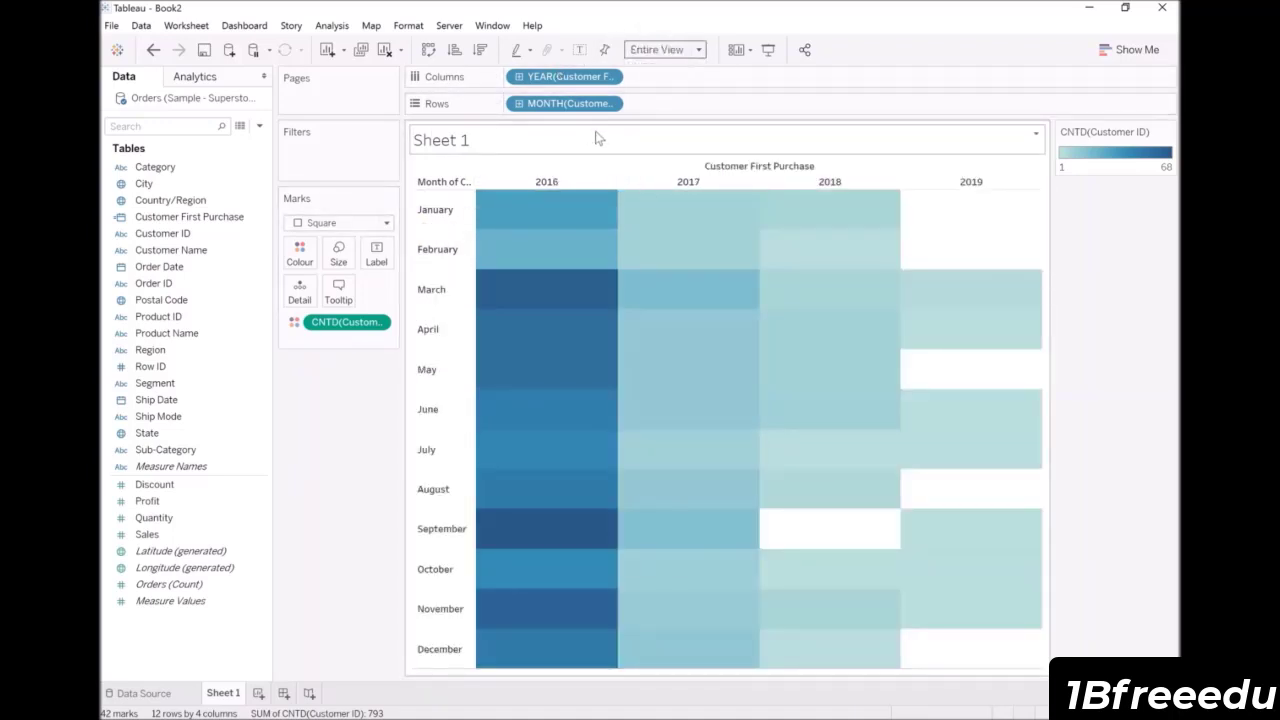
Step: Give the heat map squares a white border
{"action": "left_click", "coordinate": [300, 252]}
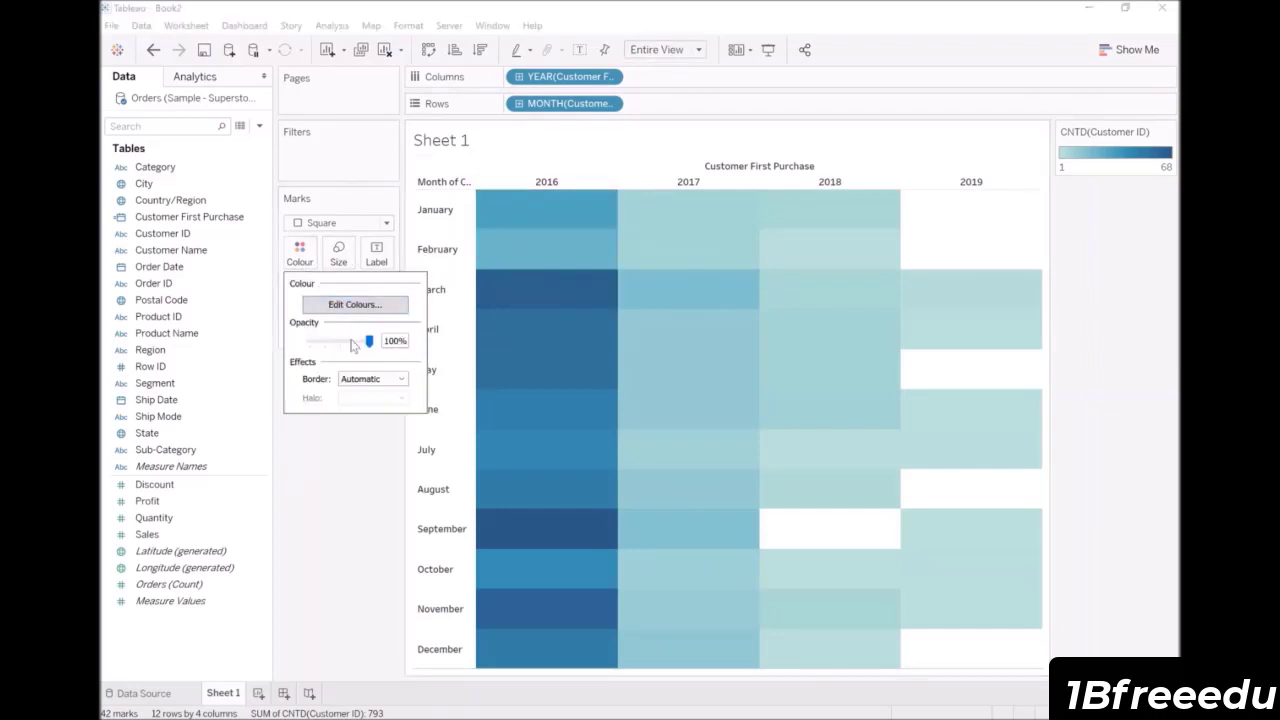
{"action": "left_click", "coordinate": [364, 379]}
{"action": "left_click", "coordinate": [364, 437]}
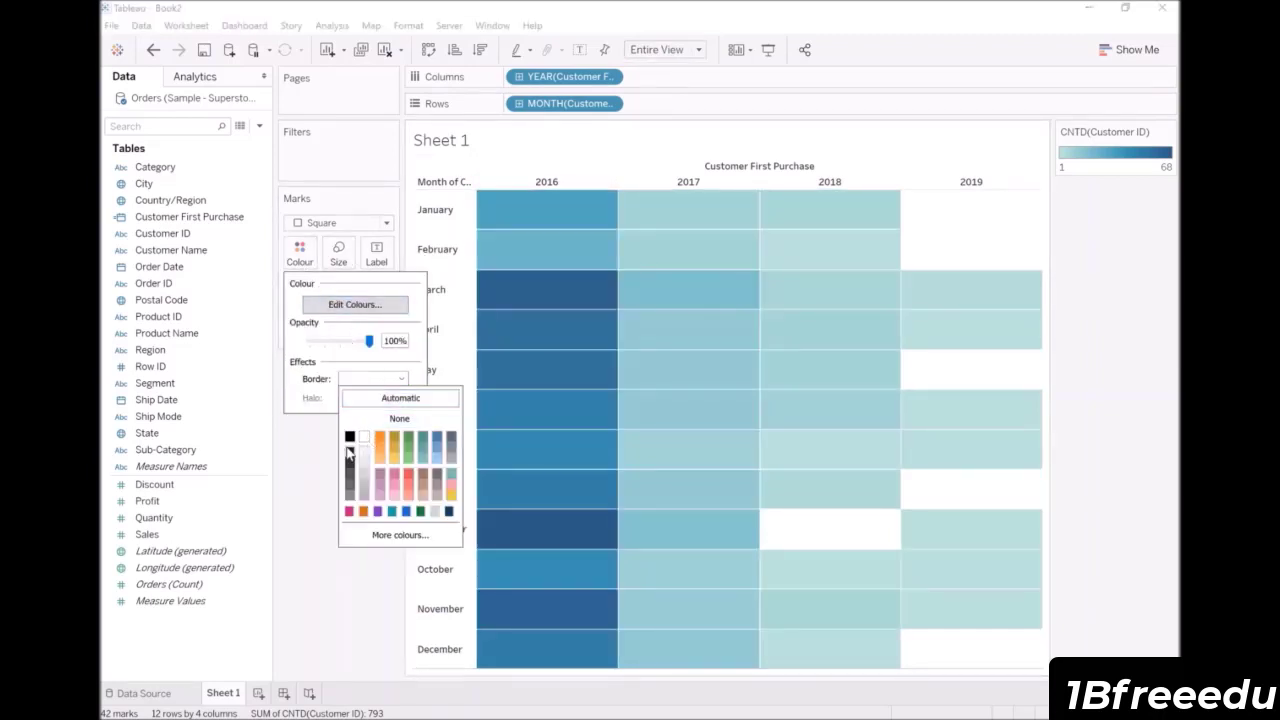
Step: Label the heat map squares with the distinct customer count and centre the labels horizontally
{"action": "left_click_drag", "start_coordinate": [318, 323], "coordinate": [377, 255]}
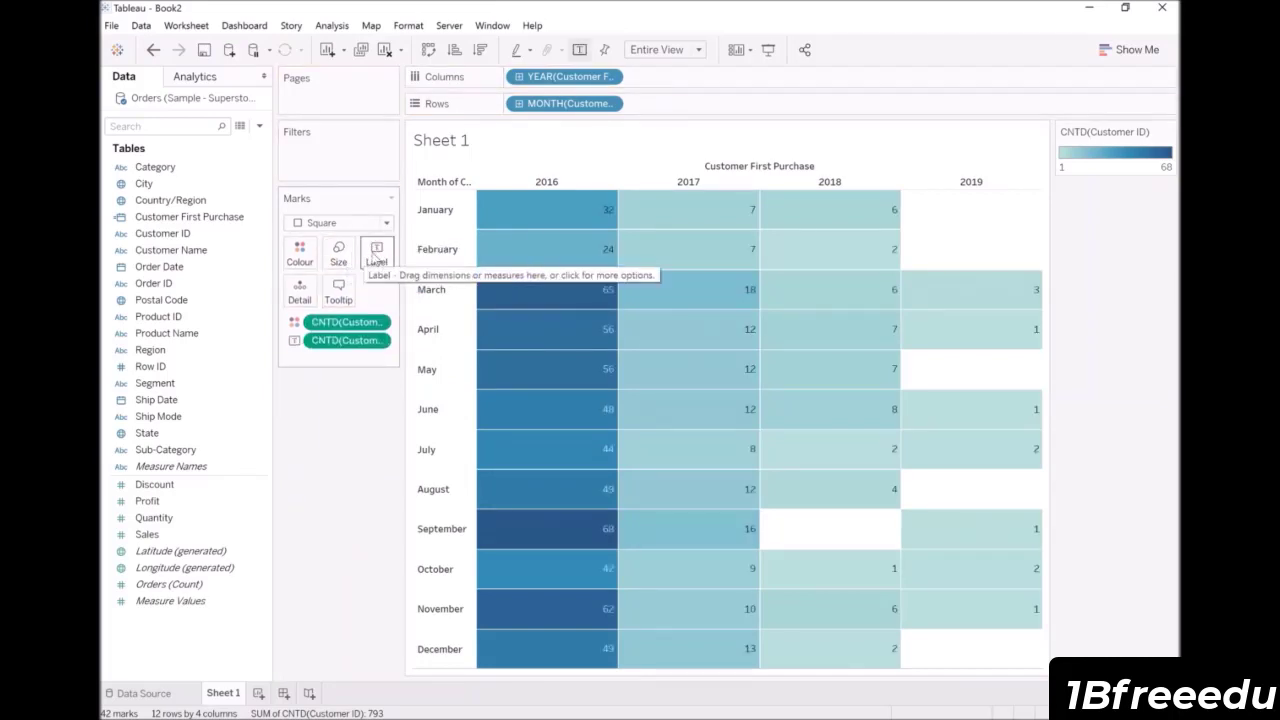
{"action": "left_click", "coordinate": [377, 252]}
{"action": "left_click", "coordinate": [469, 380]}
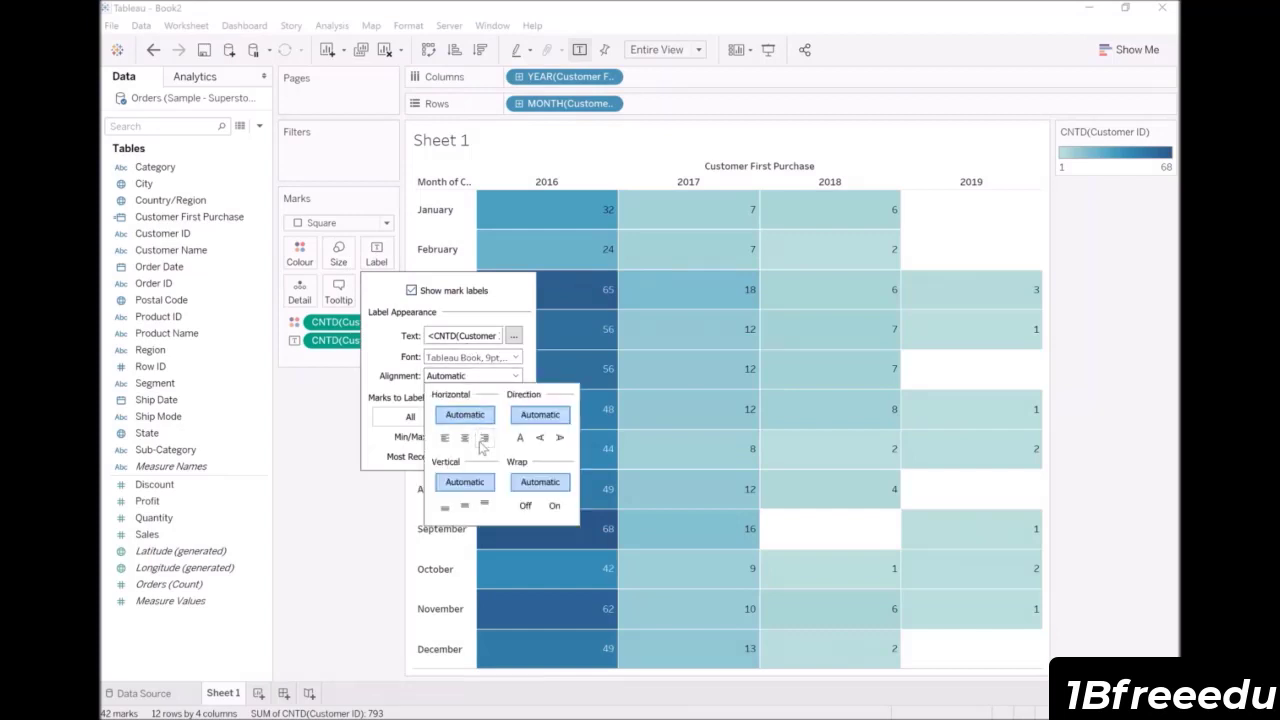
{"action": "left_click", "coordinate": [466, 439]}
{"action": "left_click", "coordinate": [261, 484]}
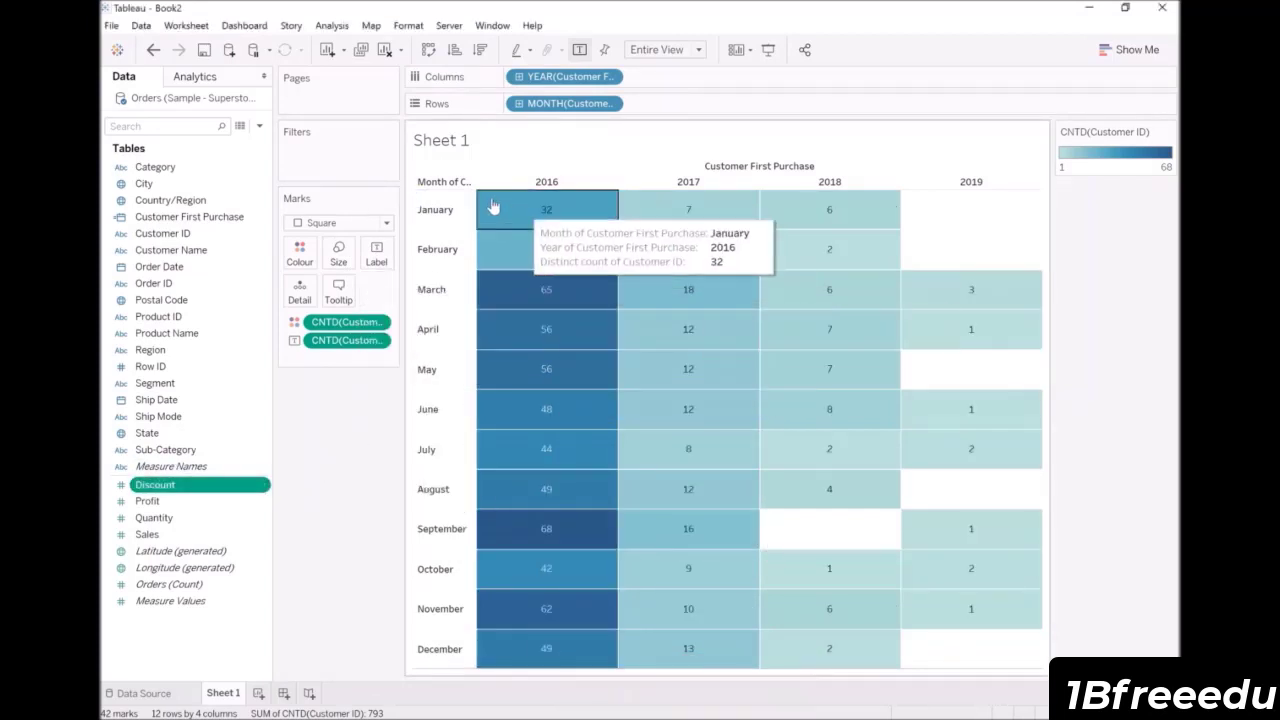
{"action": "right_click", "coordinate": [434, 187]}
{"action": "left_click", "coordinate": [510, 332]}
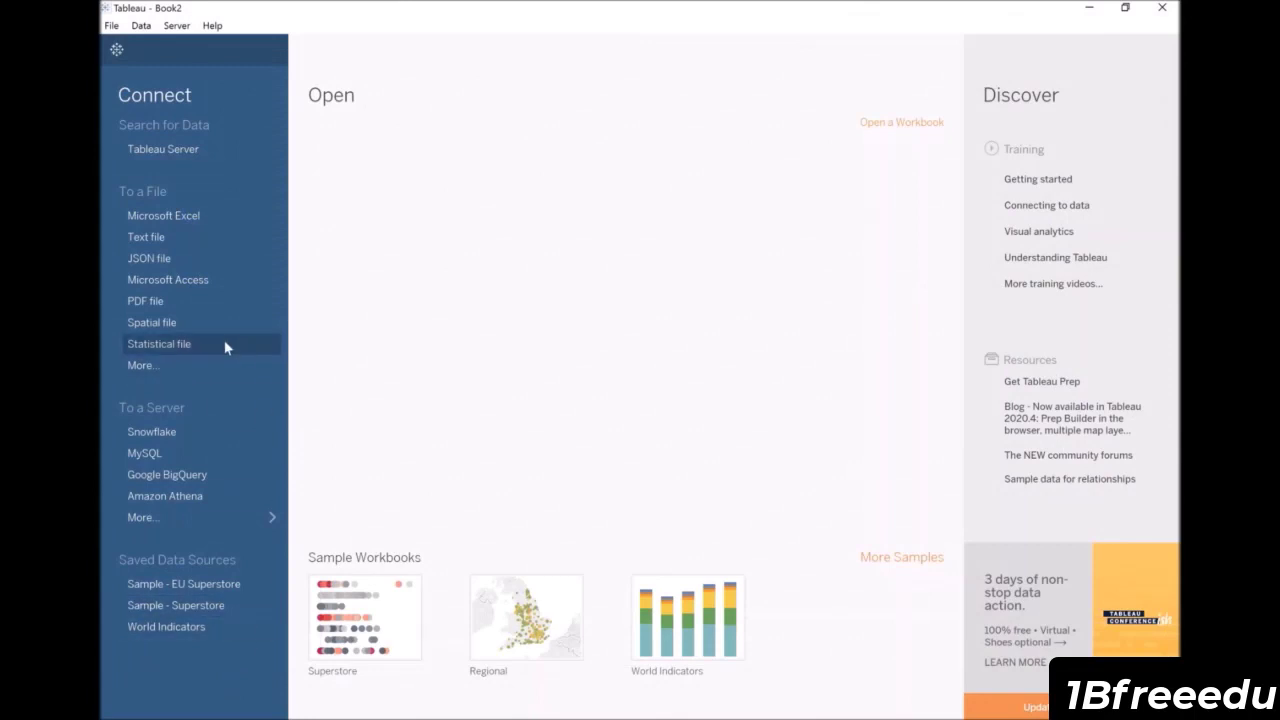
Step: Connect to the Excel file Sample - Superstore.xls, add the Orders table as the data source and open Sheet 1
{"action": "left_click", "coordinate": [179, 215]}
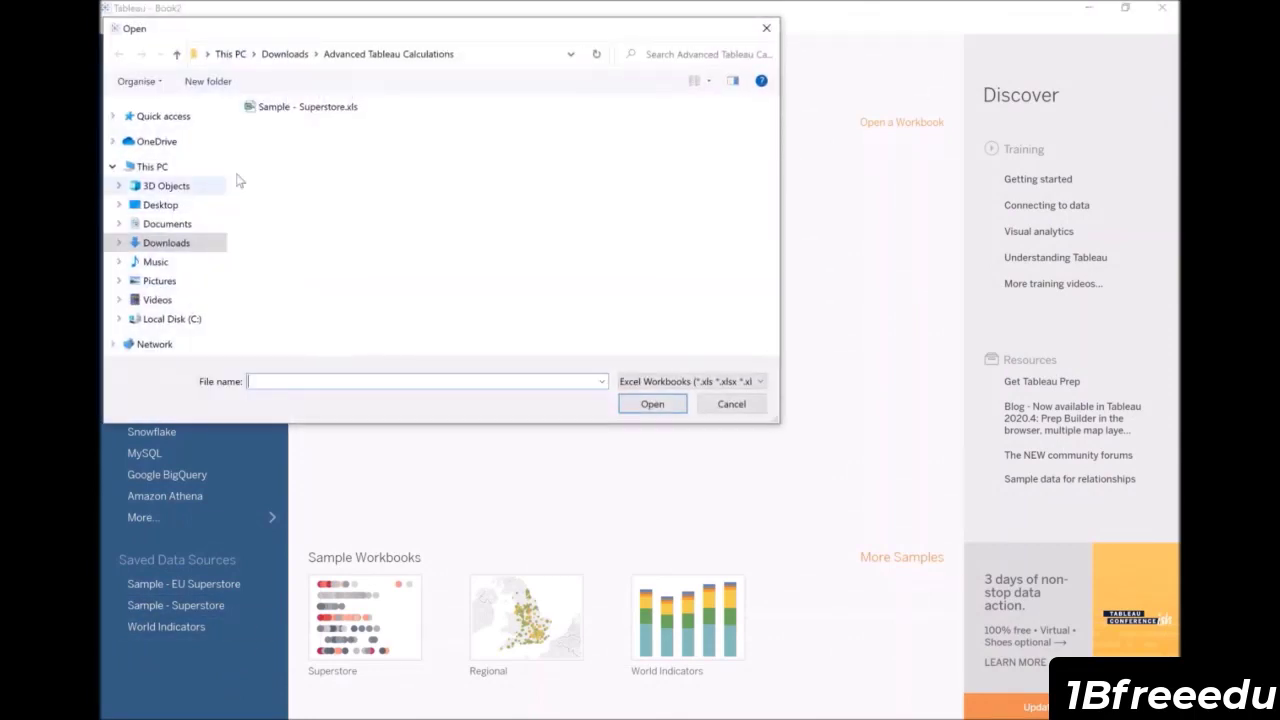
{"action": "left_click", "coordinate": [300, 110]}
{"action": "double_click", "coordinate": [305, 112]}
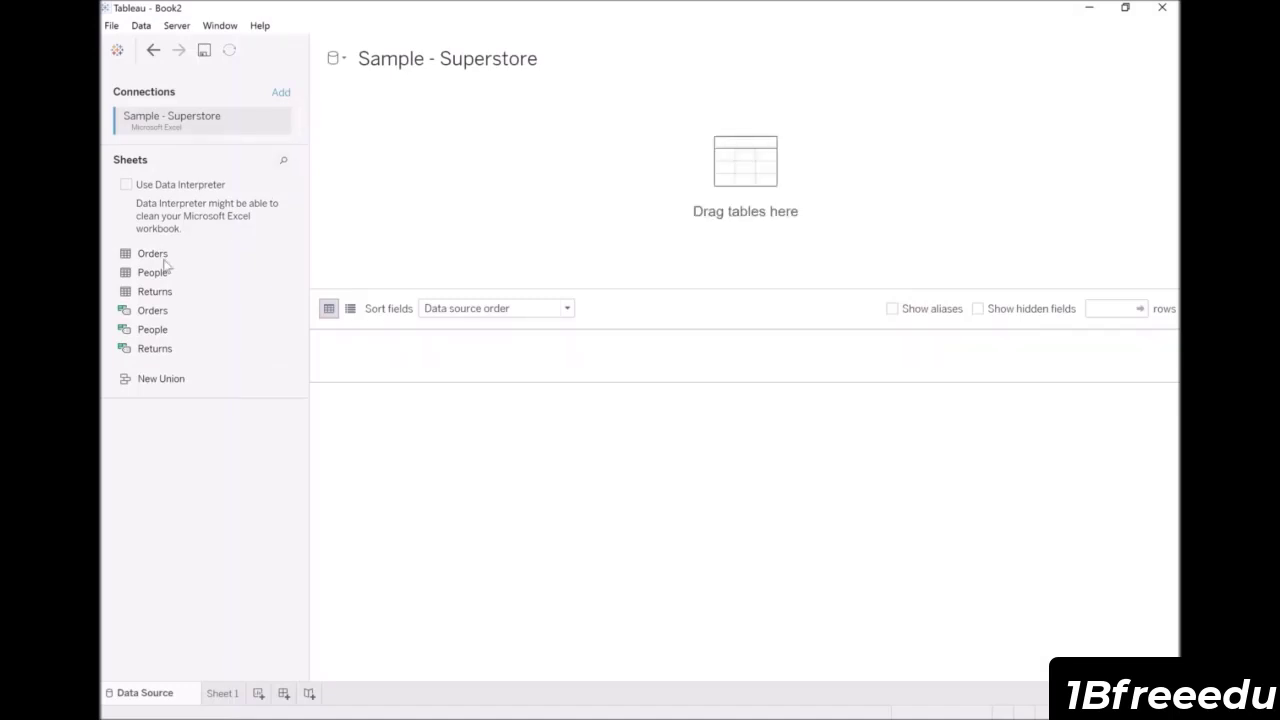
{"action": "left_click_drag", "start_coordinate": [150, 256], "coordinate": [447, 189]}
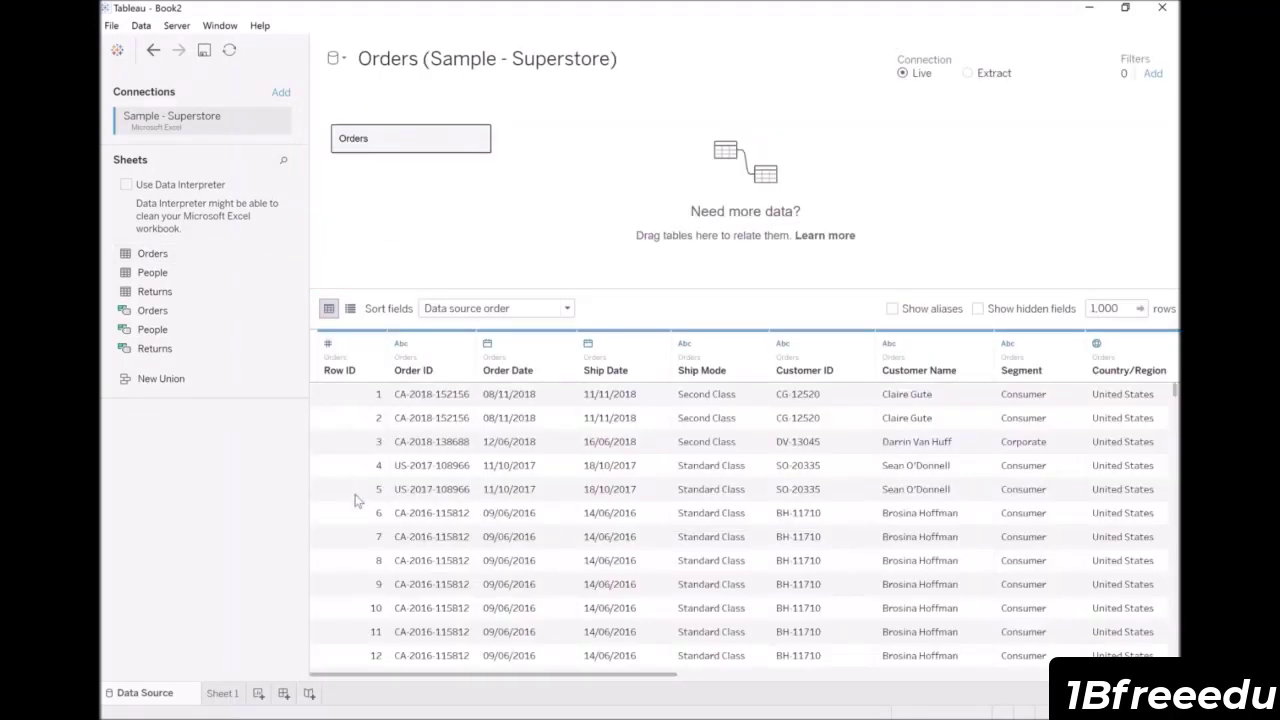
{"action": "left_click", "coordinate": [223, 695]}
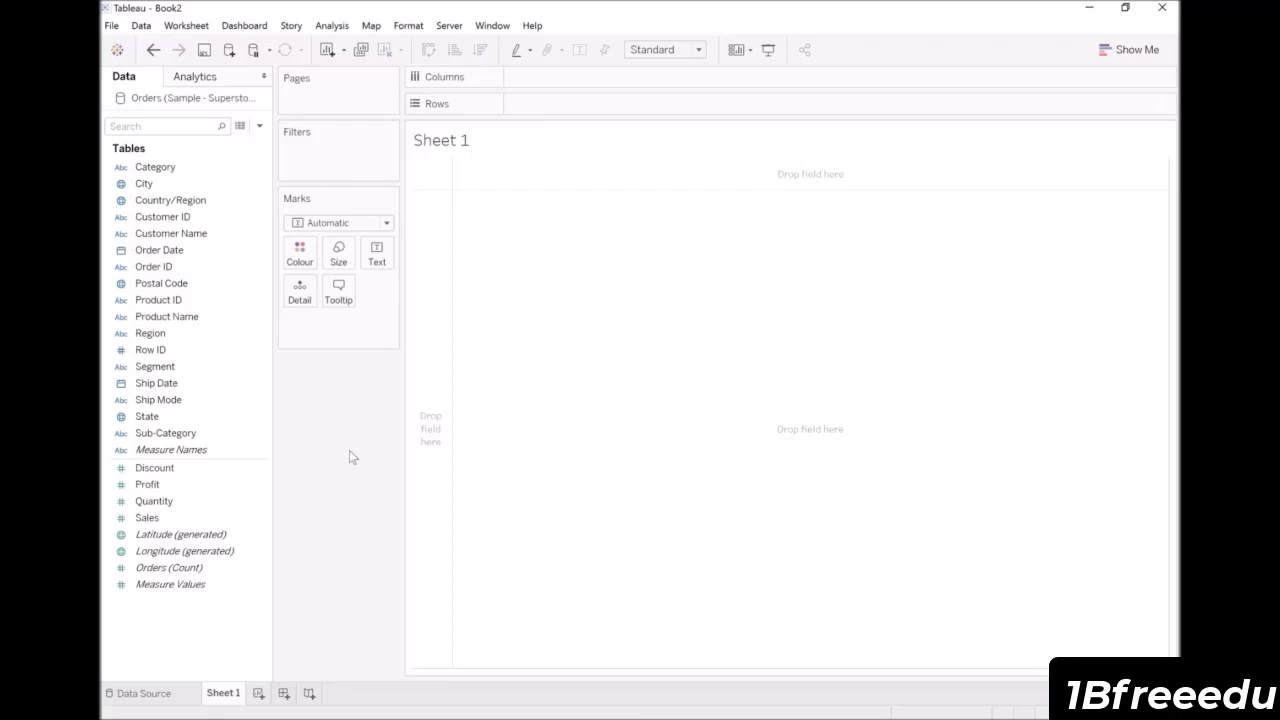
Step: Create a calculated field named Sales Per Customer
{"action": "right_click", "coordinate": [224, 637]}
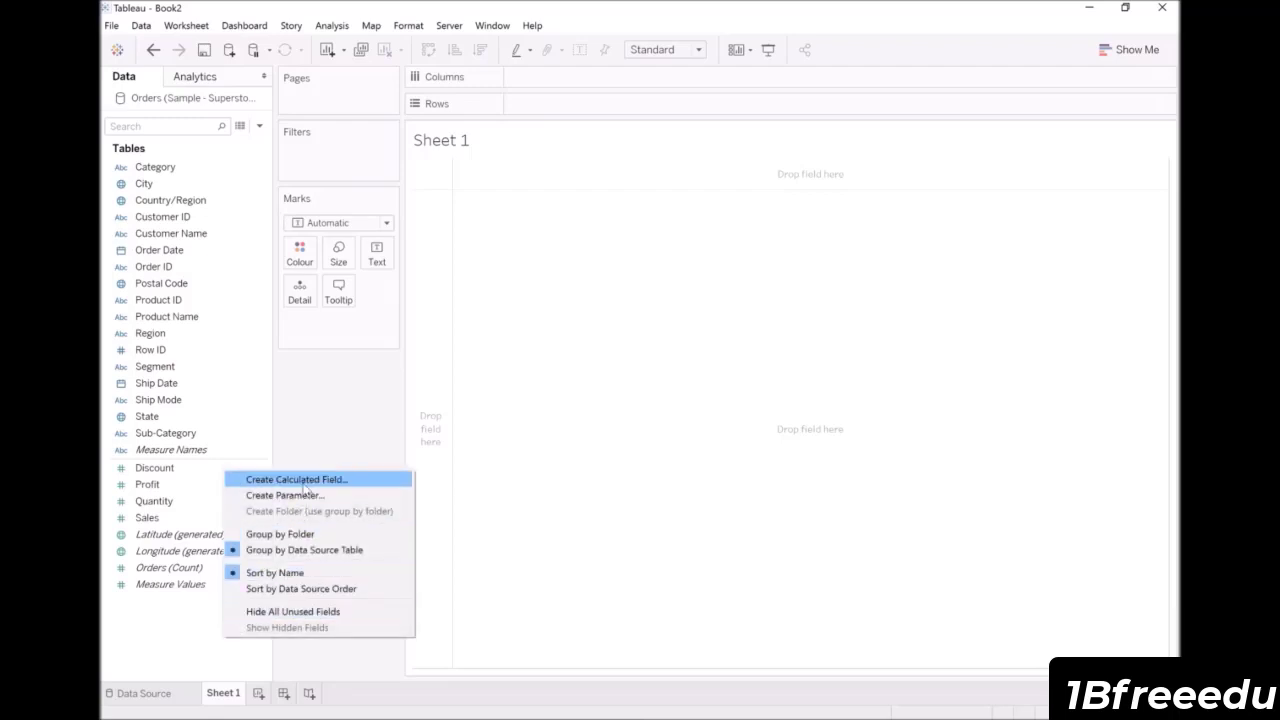
{"action": "left_click", "coordinate": [304, 480]}
{"action": "left_click_drag", "start_coordinate": [771, 223], "coordinate": [676, 273]}
{"action": "type", "text": "Sales"}
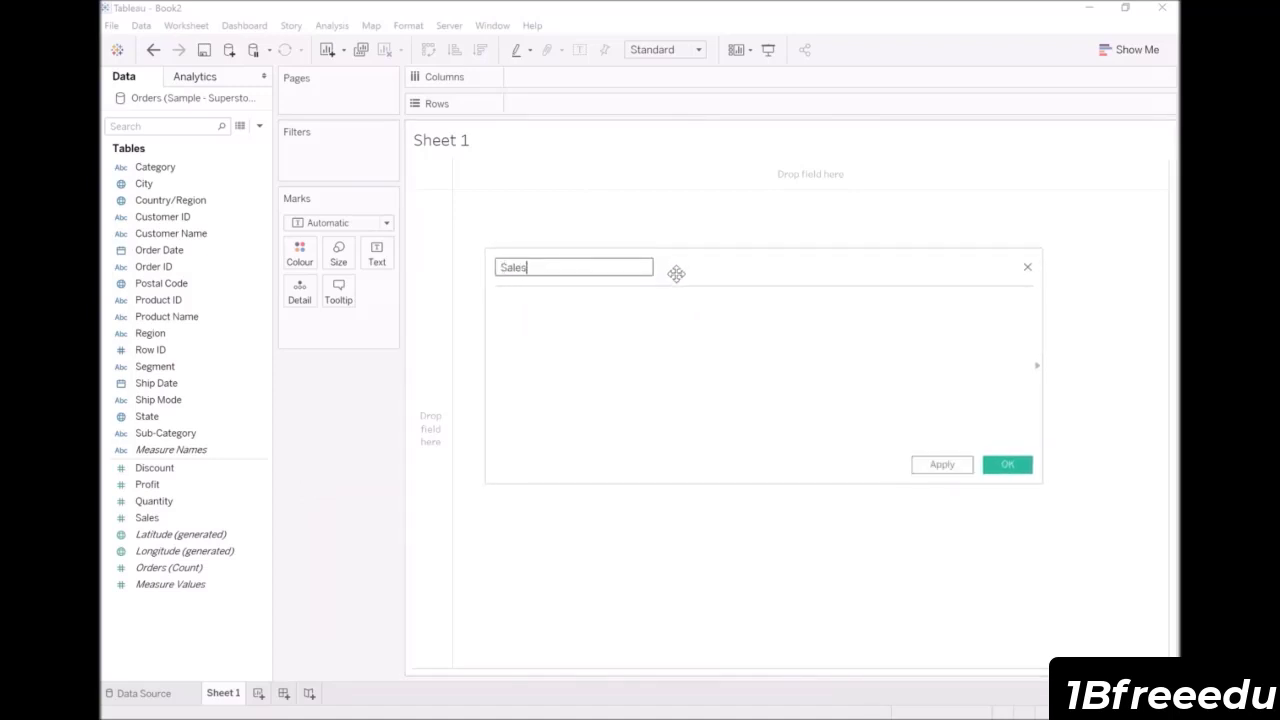
{"action": "type", "text": " Per Customer"}
{"action": "key", "text": "Tab"}
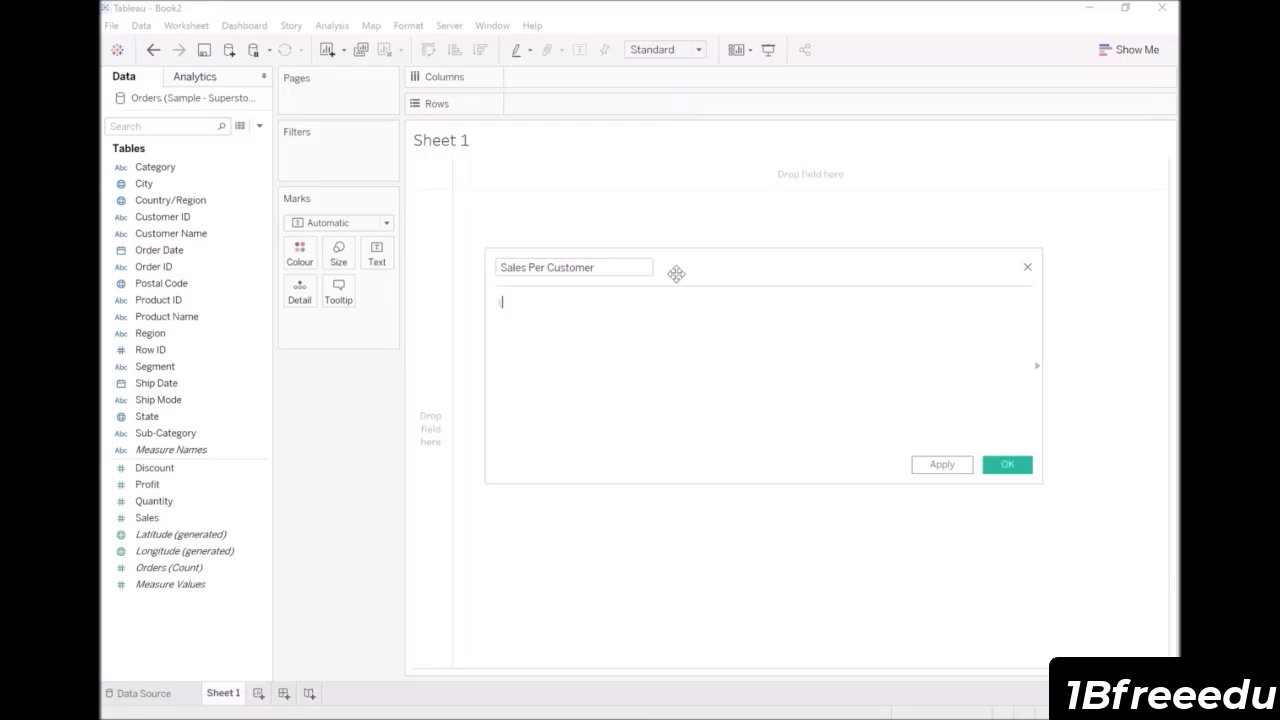
Step: Enter the LOD expression { INCLUDE [Customer ID] : AVG([Sales]) } as the field's formula
{"action": "type", "text": "IN"}
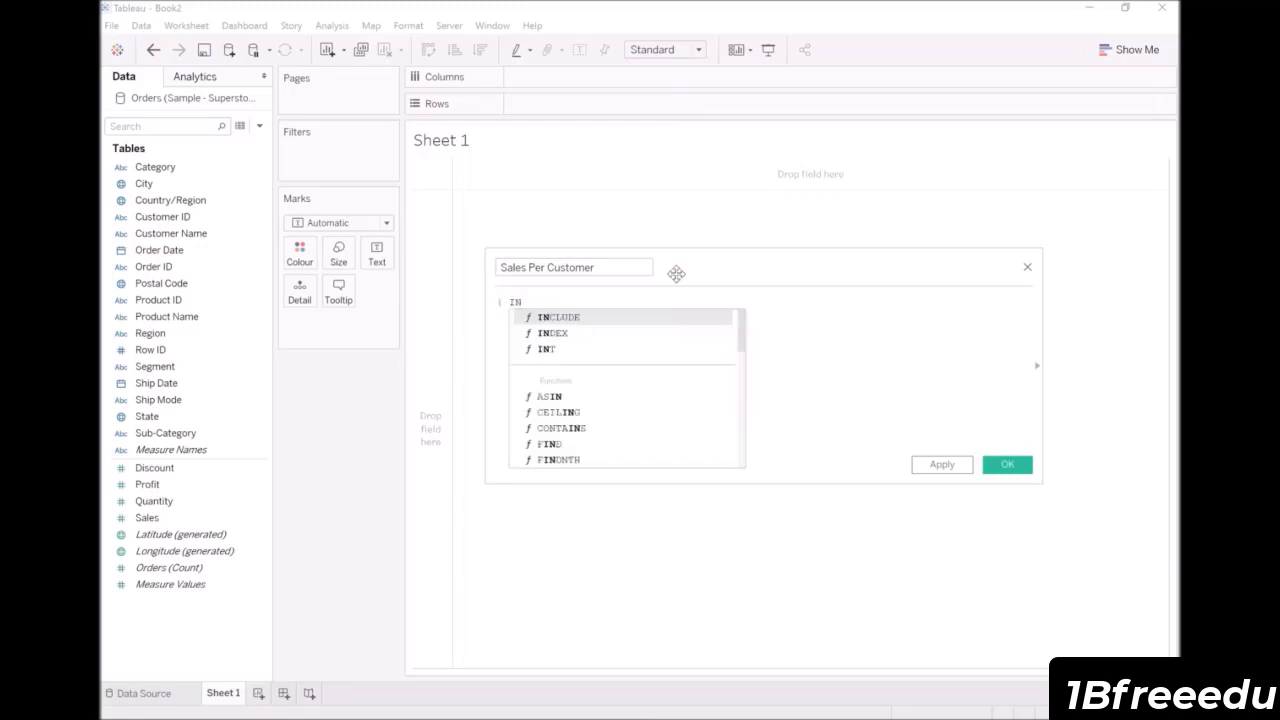
{"action": "key", "text": "Return"}
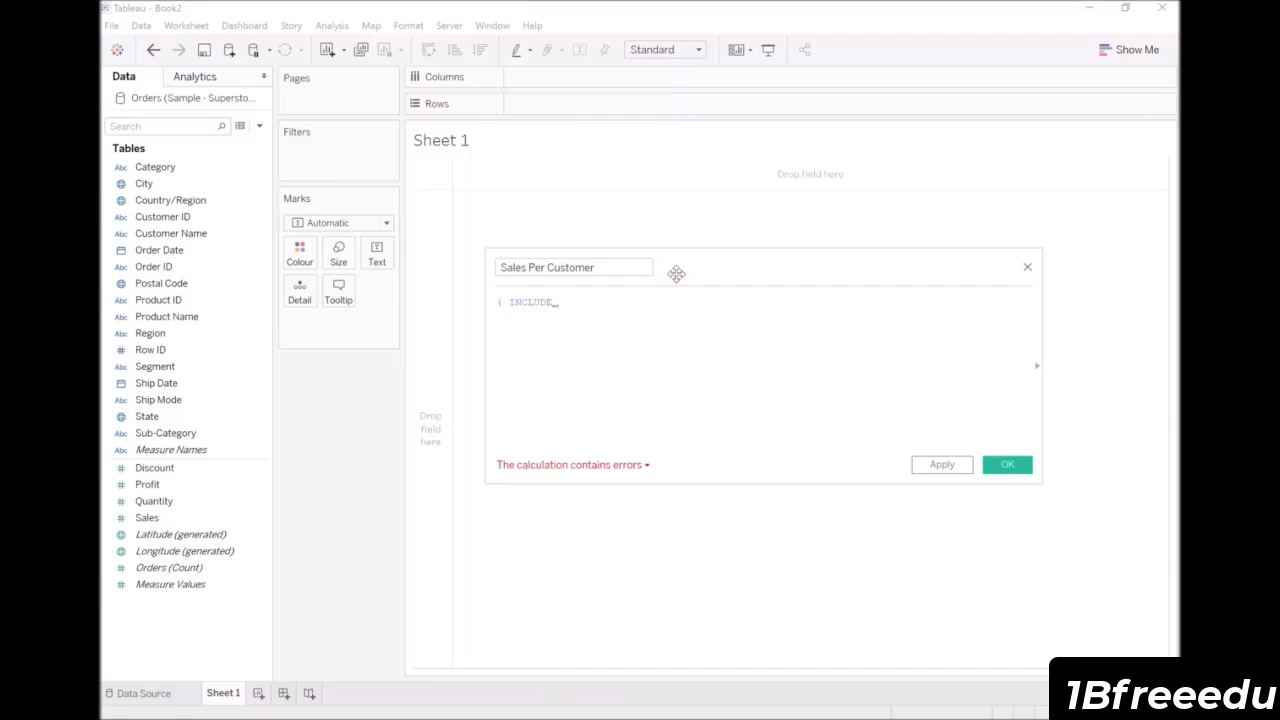
{"action": "type", "text": "[Customer"}
{"action": "key", "text": "Return"}
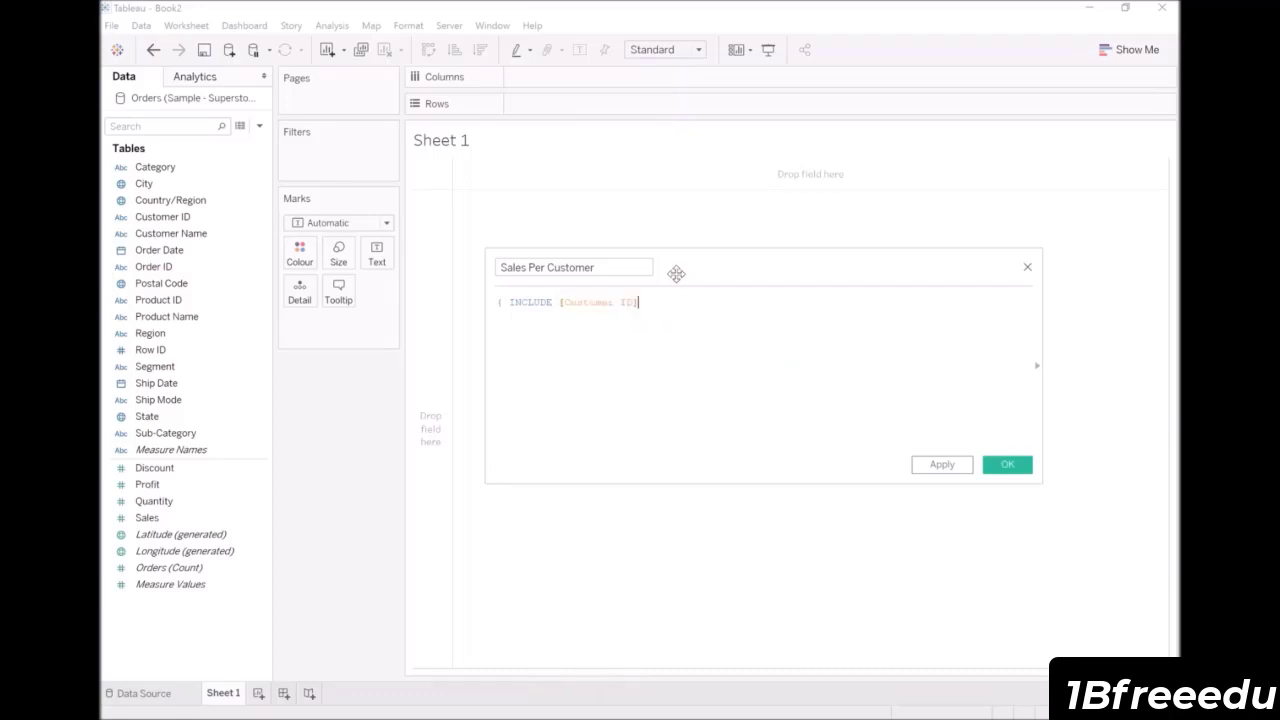
{"action": "type", "text": ": AV"}
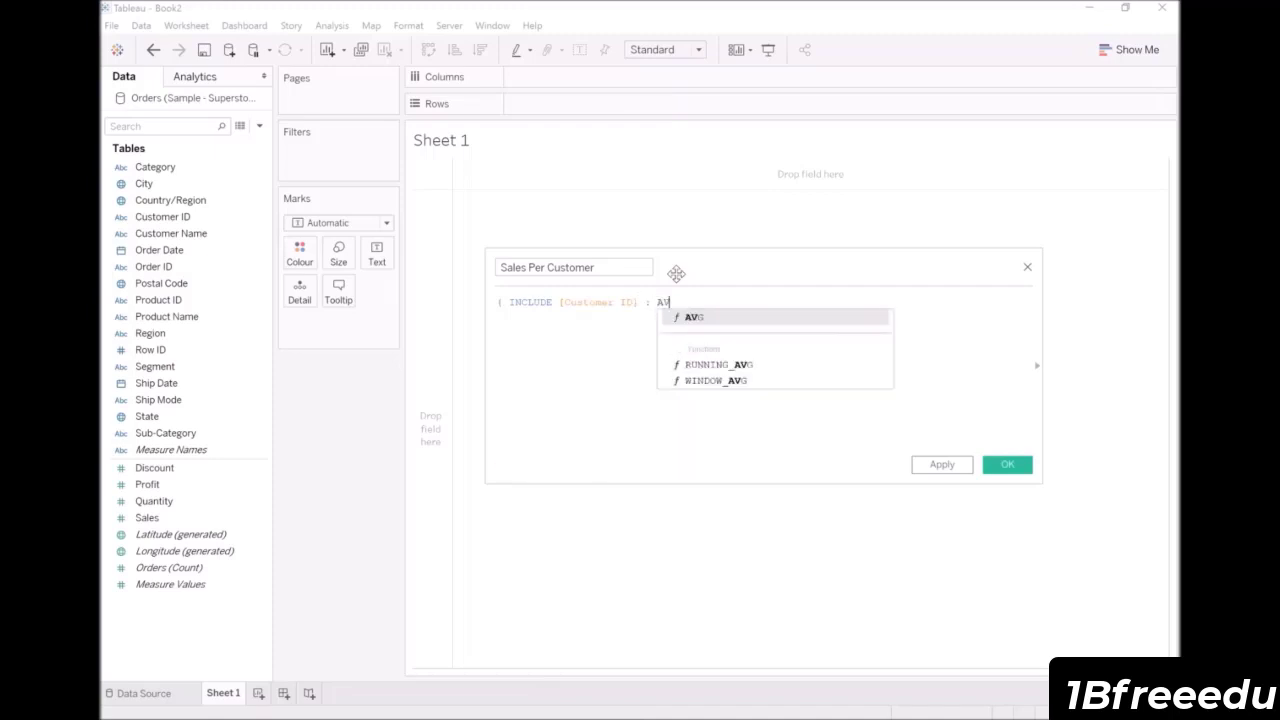
{"action": "key", "text": "BackSpace"}
{"action": "key", "text": "BackSpace"}
{"action": "type", "text": "AVG(sales"}
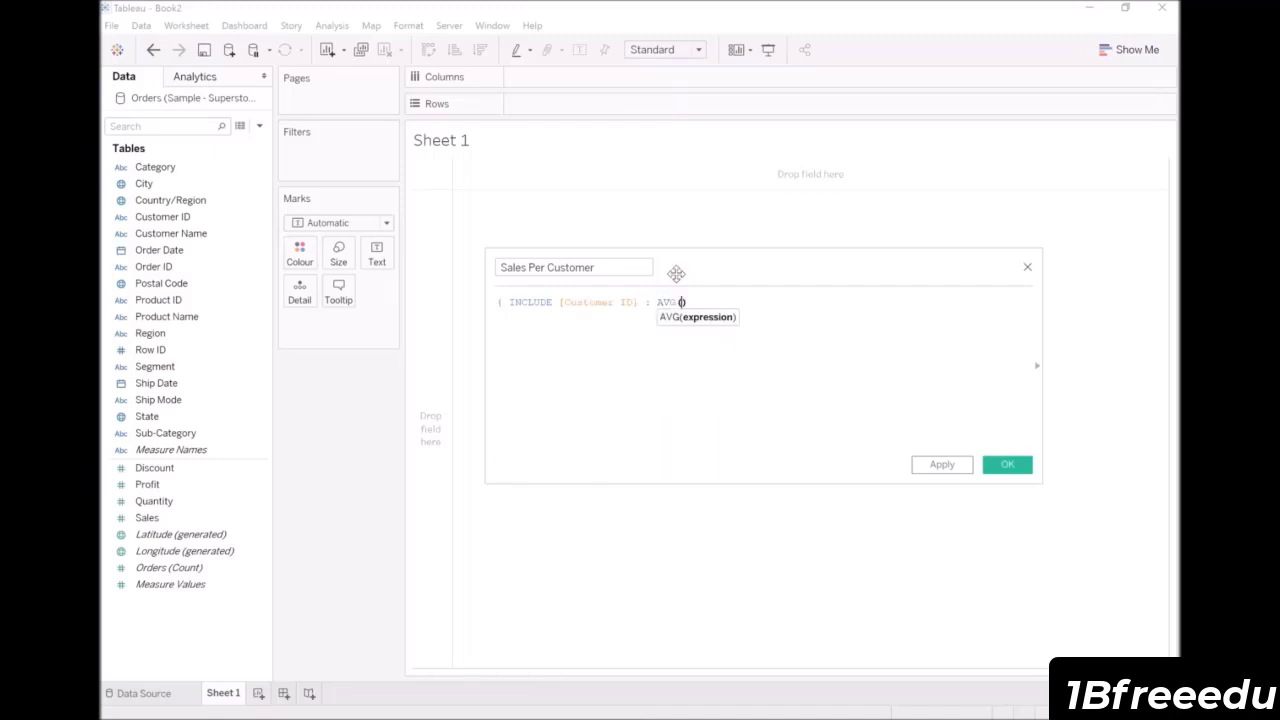
{"action": "key", "text": "Return"}
{"action": "type", "text": ")"}
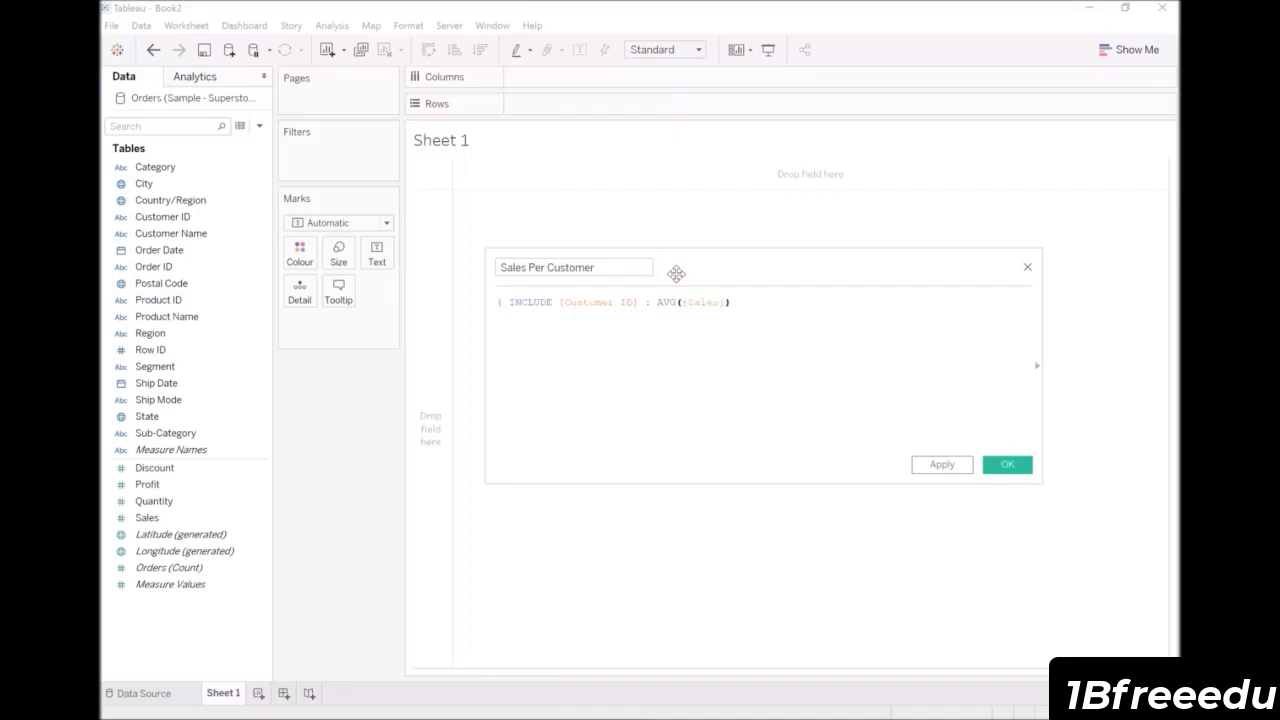
{"action": "type", "text": " }"}
Step: Wrap the INCLUDE expression in an outer average so it reads AVG ( { INCLUDE [Customer ID] : AVG([Sales]) } )
{"action": "key", "text": "Home"}
{"action": "type", "text": "avg"}
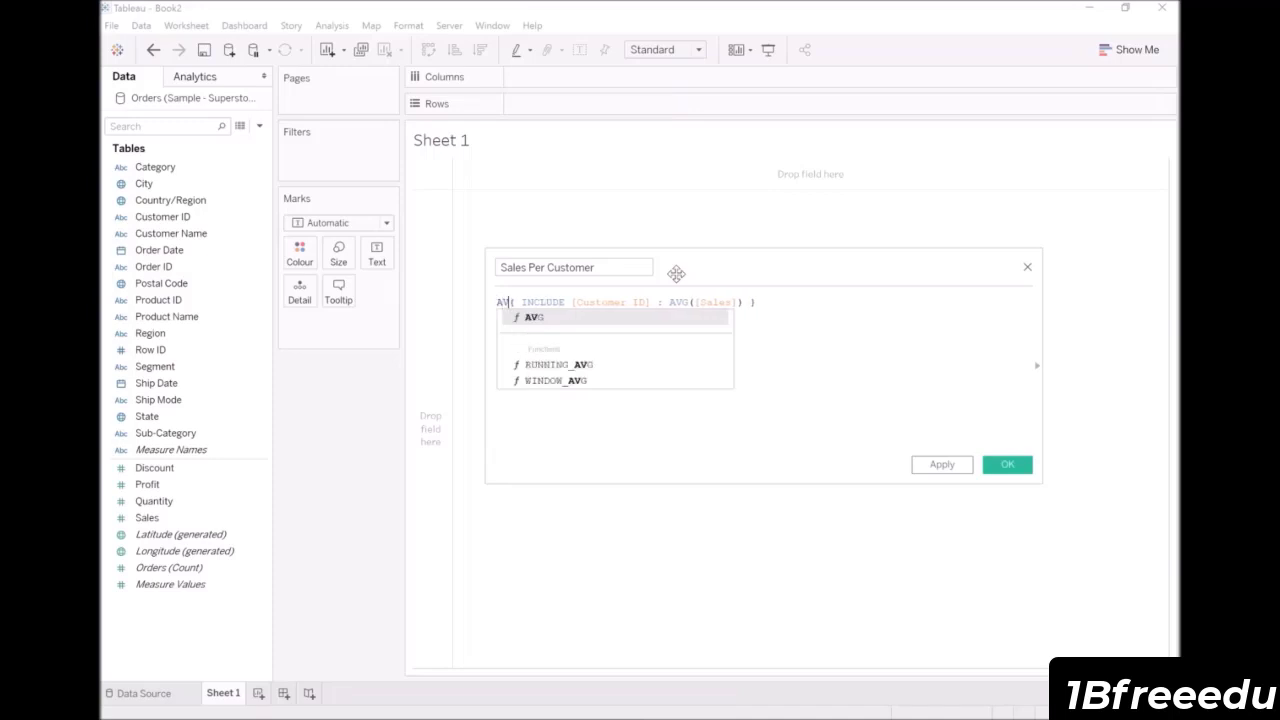
{"action": "key", "text": "Return"}
{"action": "key", "text": "End"}
{"action": "type", "text": ")"}
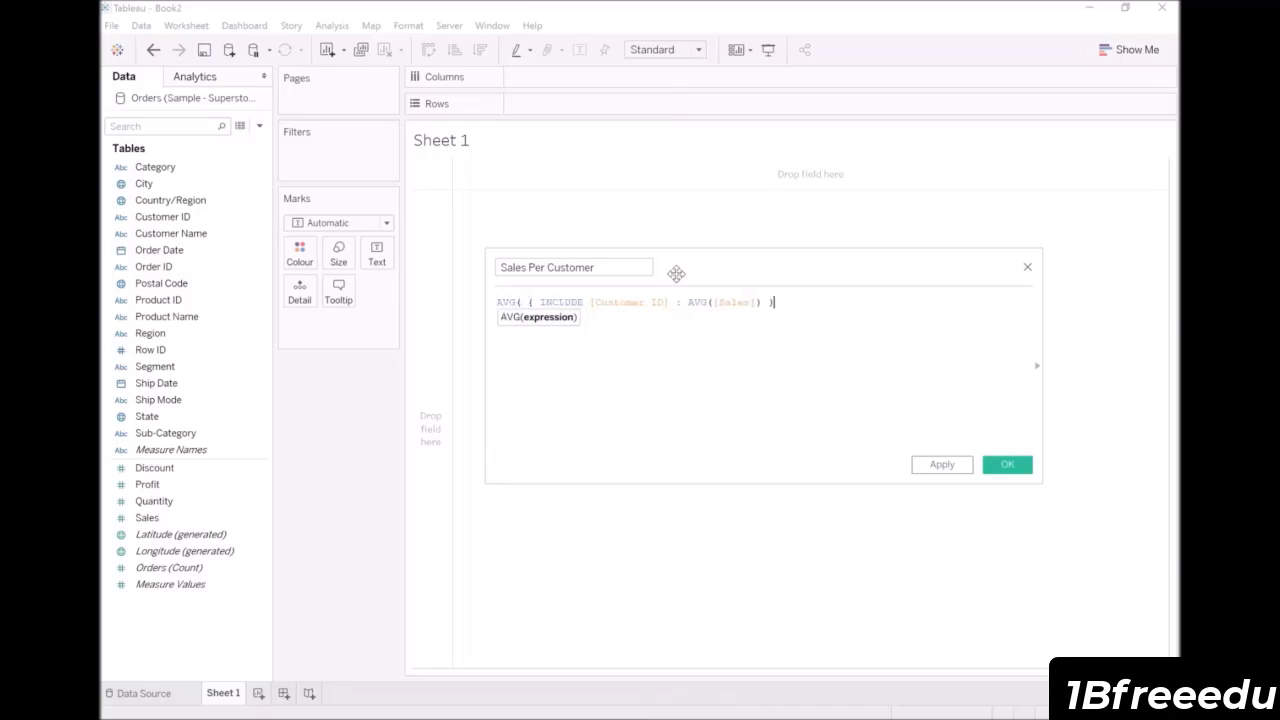
{"action": "type", "text": " } )"}
{"action": "key", "text": "Left"}
{"action": "key", "text": "Left"}
{"action": "key", "text": "Left"}
{"action": "key", "text": "Left"}
{"action": "key", "text": "Left"}
{"action": "key", "text": "Left"}
{"action": "key", "text": "Left"}
{"action": "key", "text": "Left"}
{"action": "key", "text": "Left"}
{"action": "key", "text": "Left"}
{"action": "key", "text": "Left"}
{"action": "key", "text": "Left"}
{"action": "key", "text": "Left"}
{"action": "key", "text": "Left"}
{"action": "key", "text": "Left"}
{"action": "key", "text": "Left"}
{"action": "key", "text": "Left"}
{"action": "key", "text": "Left"}
{"action": "key", "text": "Left"}
{"action": "key", "text": "Left"}
{"action": "key", "text": "Left"}
{"action": "key", "text": "Left"}
{"action": "key", "text": "Left"}
{"action": "key", "text": "Left"}
{"action": "key", "text": "Left"}
{"action": "key", "text": "Left"}
{"action": "key", "text": "Left"}
{"action": "key", "text": "Left"}
{"action": "key", "text": "Left"}
{"action": "key", "text": "Left"}
{"action": "key", "text": "Left"}
{"action": "key", "text": "Left"}
{"action": "key", "text": "Left"}
{"action": "key", "text": "Left"}
{"action": "key", "text": "Left"}
{"action": "key", "text": "Left"}
{"action": "key", "text": "Left"}
{"action": "key", "text": "Left"}
Step: Review the formula's inner aggregation and Customer ID dimension, and save the Sales Per Customer calculation
{"action": "key", "text": "Right"}
{"action": "key", "text": "Right"}
{"action": "key", "text": "Right"}
{"action": "key", "text": "Right"}
{"action": "key", "text": "Right"}
{"action": "key", "text": "Right"}
{"action": "key", "text": "Right"}
{"action": "key", "text": "Right"}
{"action": "key", "text": "Right"}
{"action": "key", "text": "Right"}
{"action": "key", "text": "Right"}
{"action": "key", "text": "Right"}
{"action": "key", "text": "Right"}
{"action": "key", "text": "Right"}
{"action": "key", "text": "Right"}
{"action": "key", "text": "Right"}
{"action": "key", "text": "Right"}
{"action": "key", "text": "Right"}
{"action": "key", "text": "Right"}
{"action": "key", "text": "Right"}
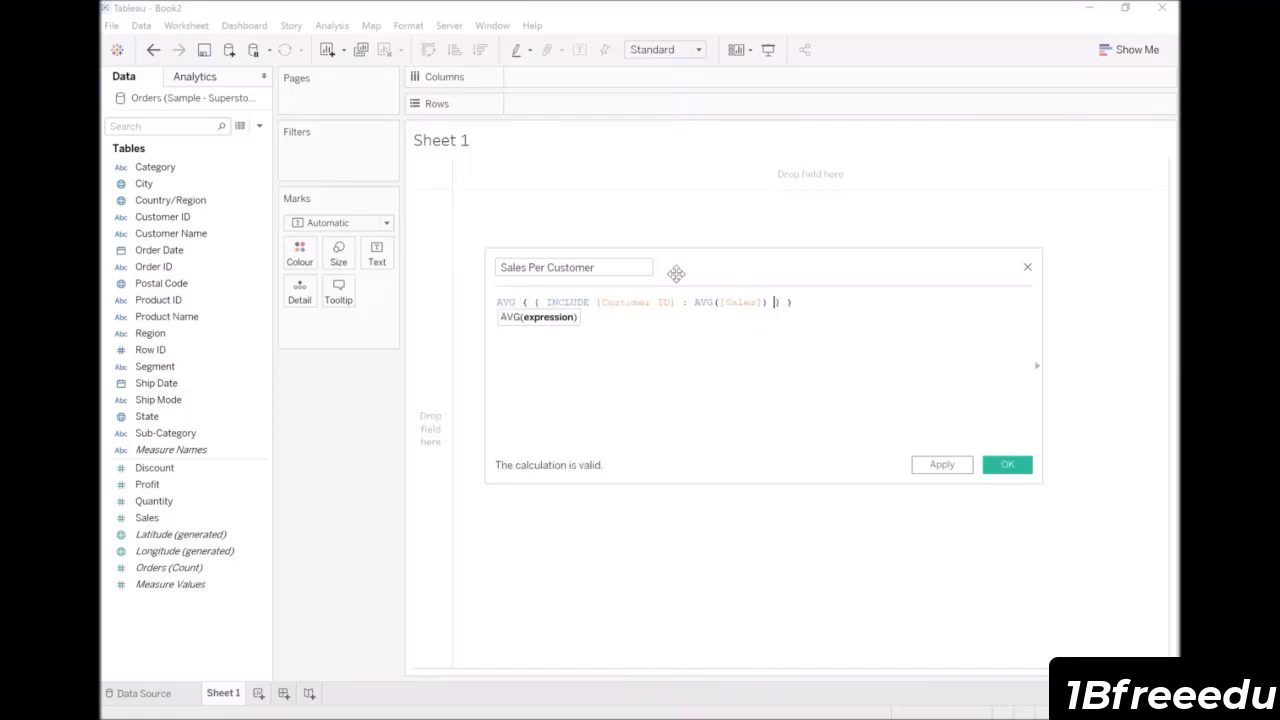
{"action": "key", "text": "Left"}
{"action": "key", "text": "Left"}
{"action": "key", "text": "Left"}
{"action": "key", "text": "Left"}
{"action": "key", "text": "Left"}
{"action": "key", "text": "Left"}
{"action": "key", "text": "Left"}
{"action": "key", "text": "Left"}
{"action": "key", "text": "Left"}
{"action": "key", "text": "Left"}
{"action": "key", "text": "Left"}
{"action": "key", "text": "Left"}
{"action": "key", "text": "Left"}
{"action": "key", "text": "Left"}
{"action": "key", "text": "Left"}
{"action": "key", "text": "Left"}
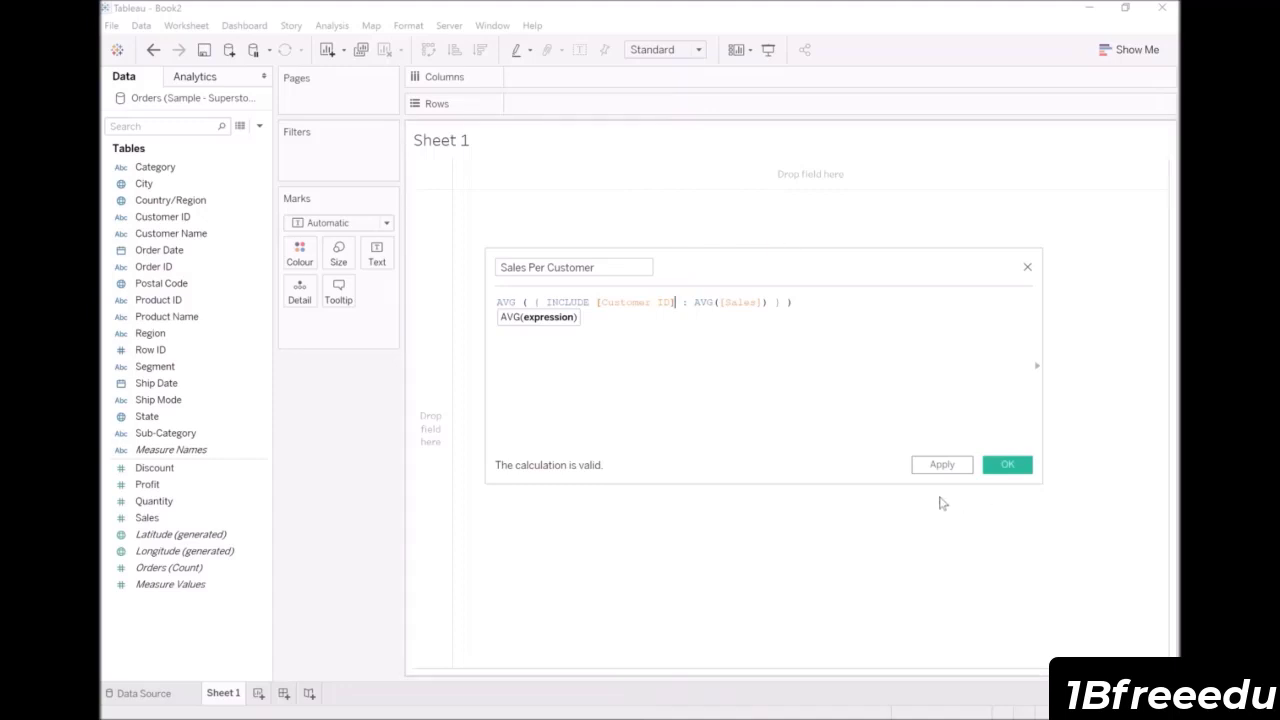
{"action": "left_click", "coordinate": [942, 465]}
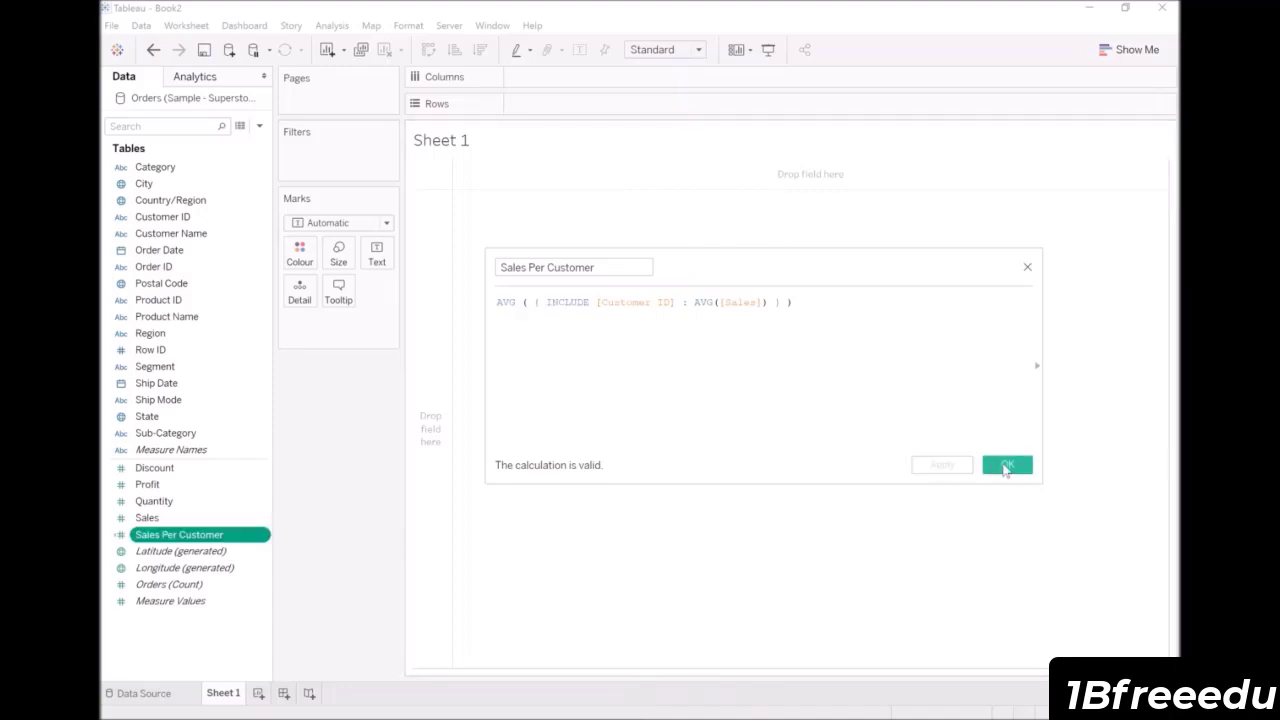
{"action": "left_click", "coordinate": [1003, 465]}
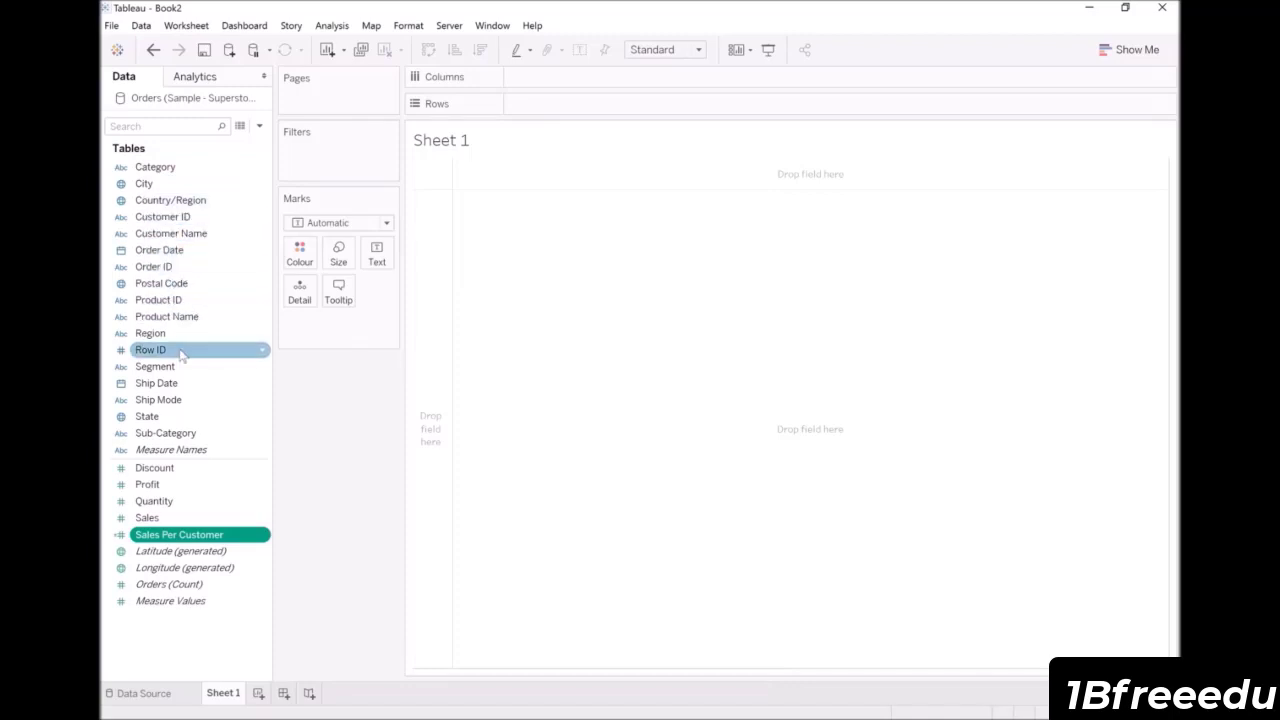
Step: Build a text table of Sales and Sales Per Customer by Region and widen its measure columns to fit the headers
{"action": "left_click_drag", "start_coordinate": [165, 333], "coordinate": [514, 103]}
{"action": "left_click", "coordinate": [204, 503]}
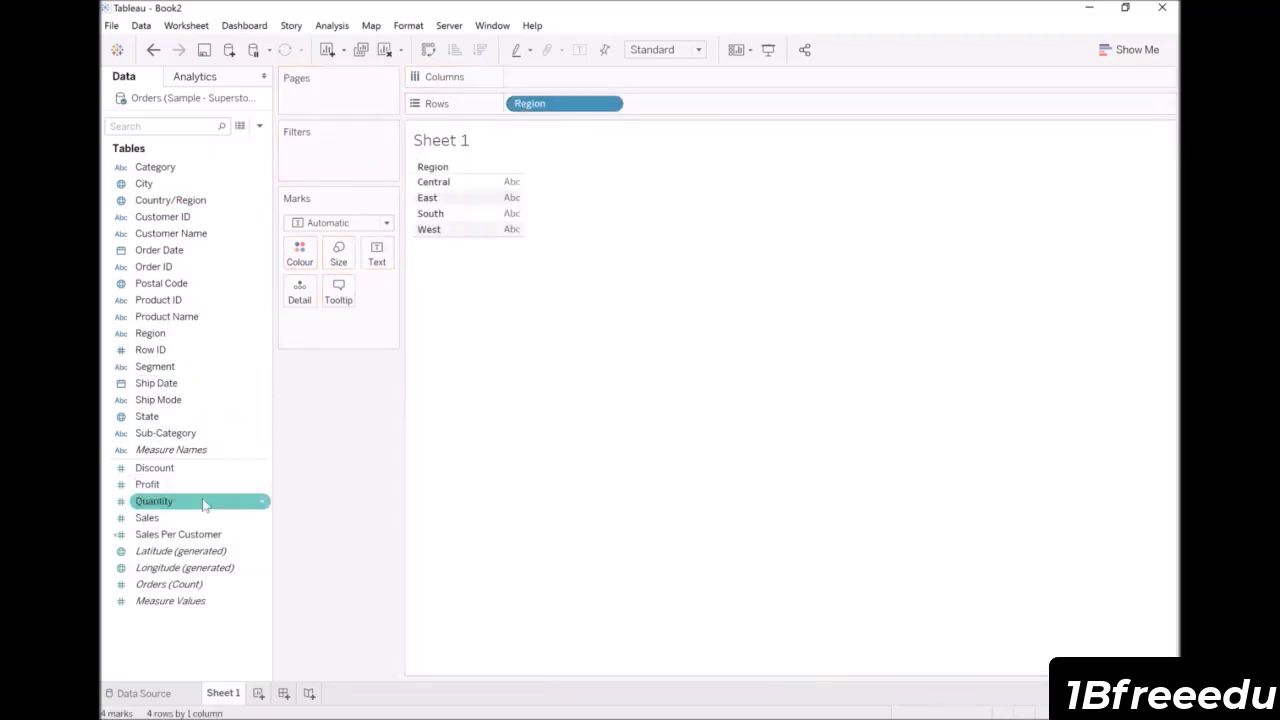
{"action": "left_click", "coordinate": [181, 518]}
{"action": "double_click", "coordinate": [181, 518]}
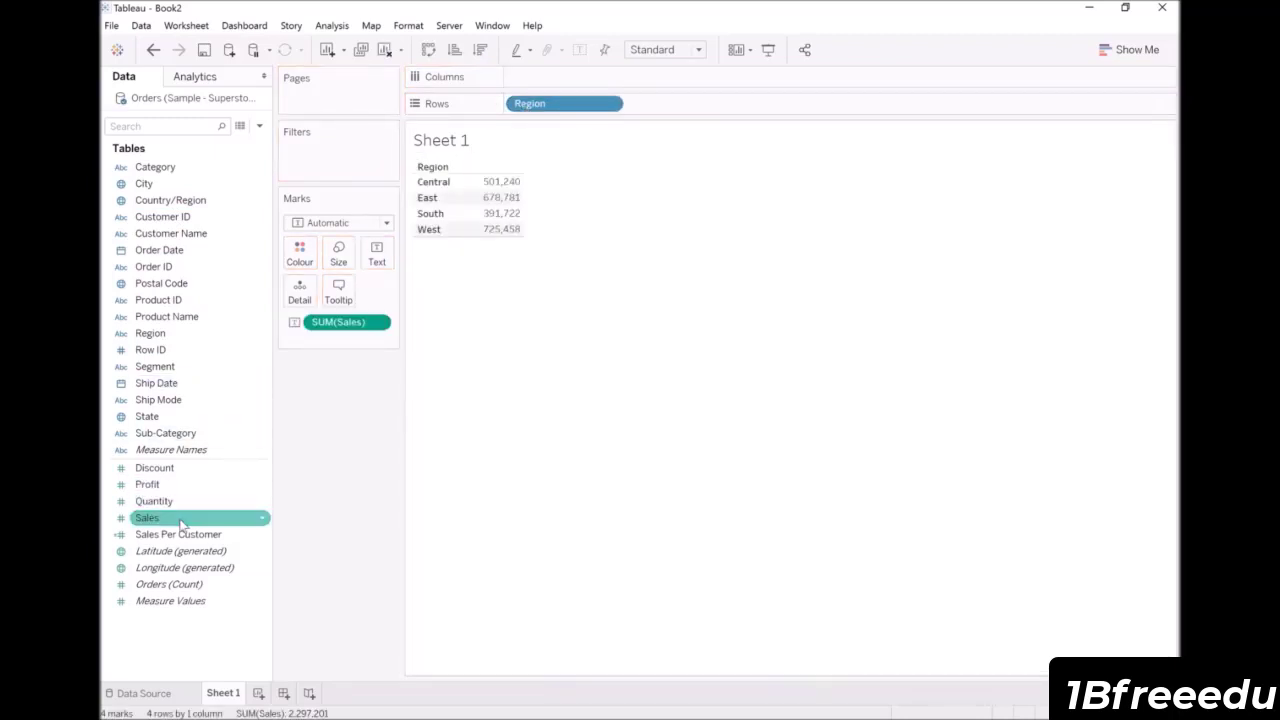
{"action": "left_click", "coordinate": [179, 535]}
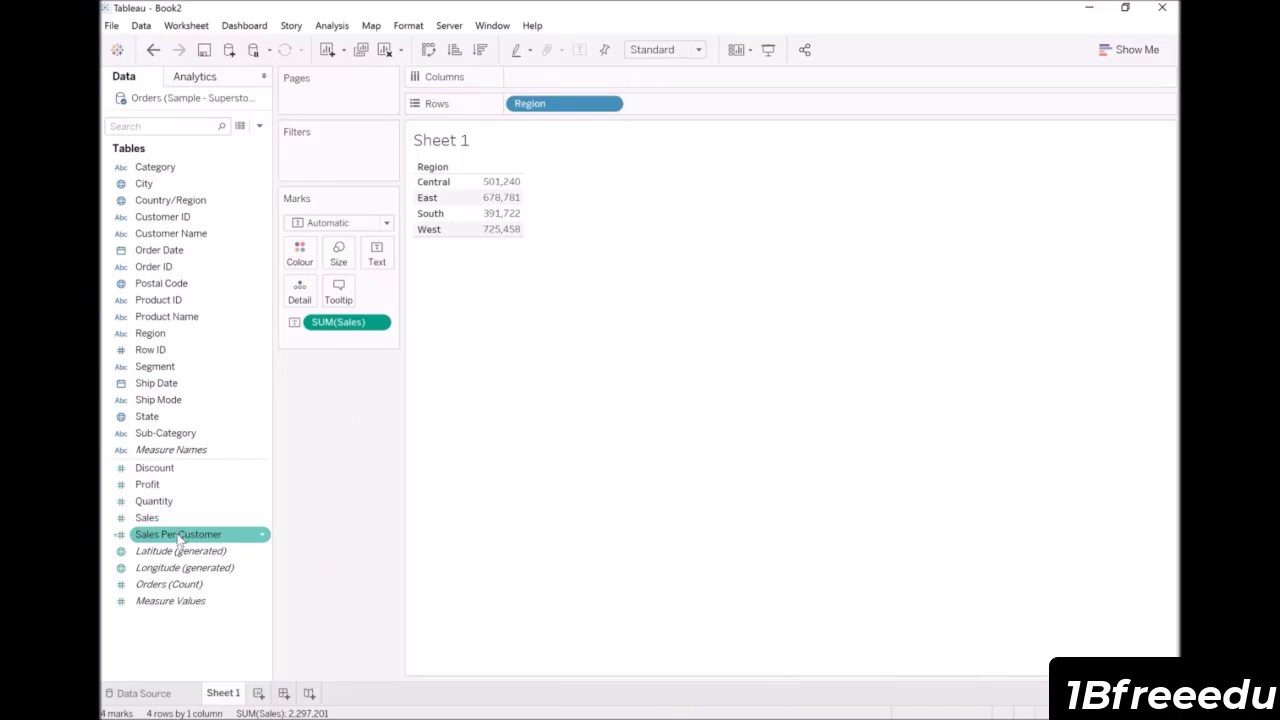
{"action": "double_click", "coordinate": [179, 535]}
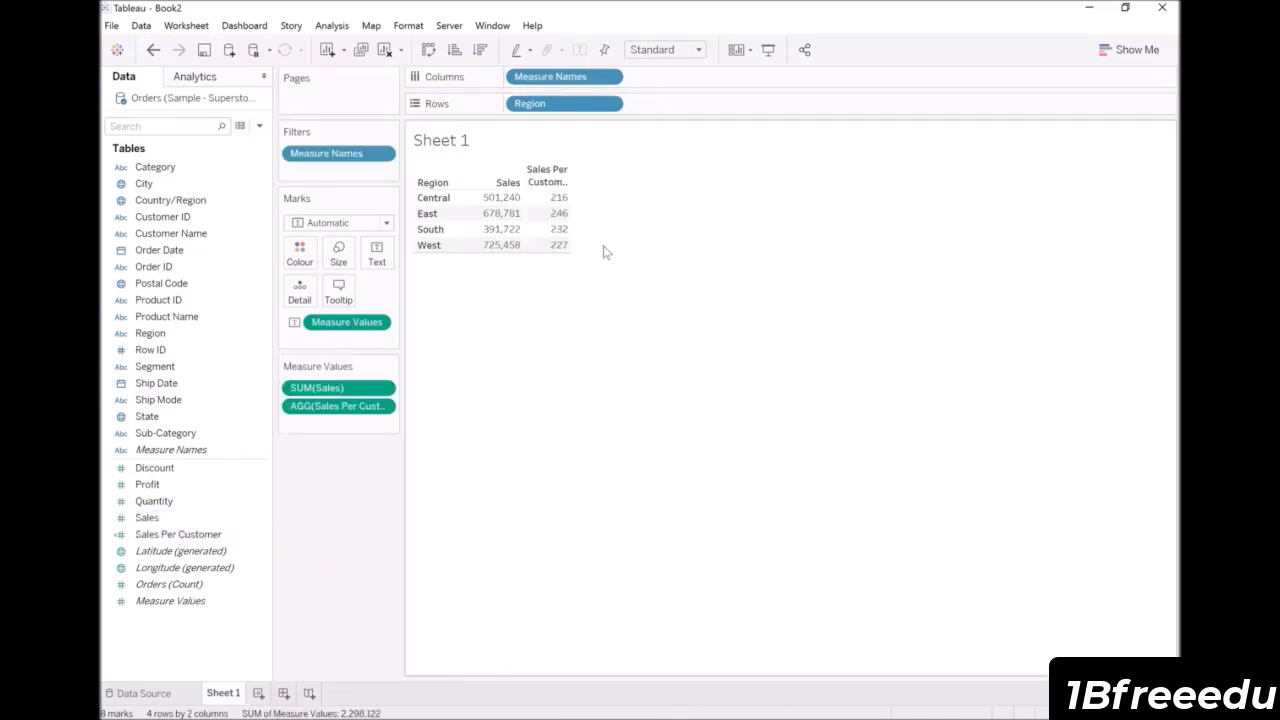
{"action": "left_click_drag", "start_coordinate": [590, 177], "coordinate": [688, 177]}
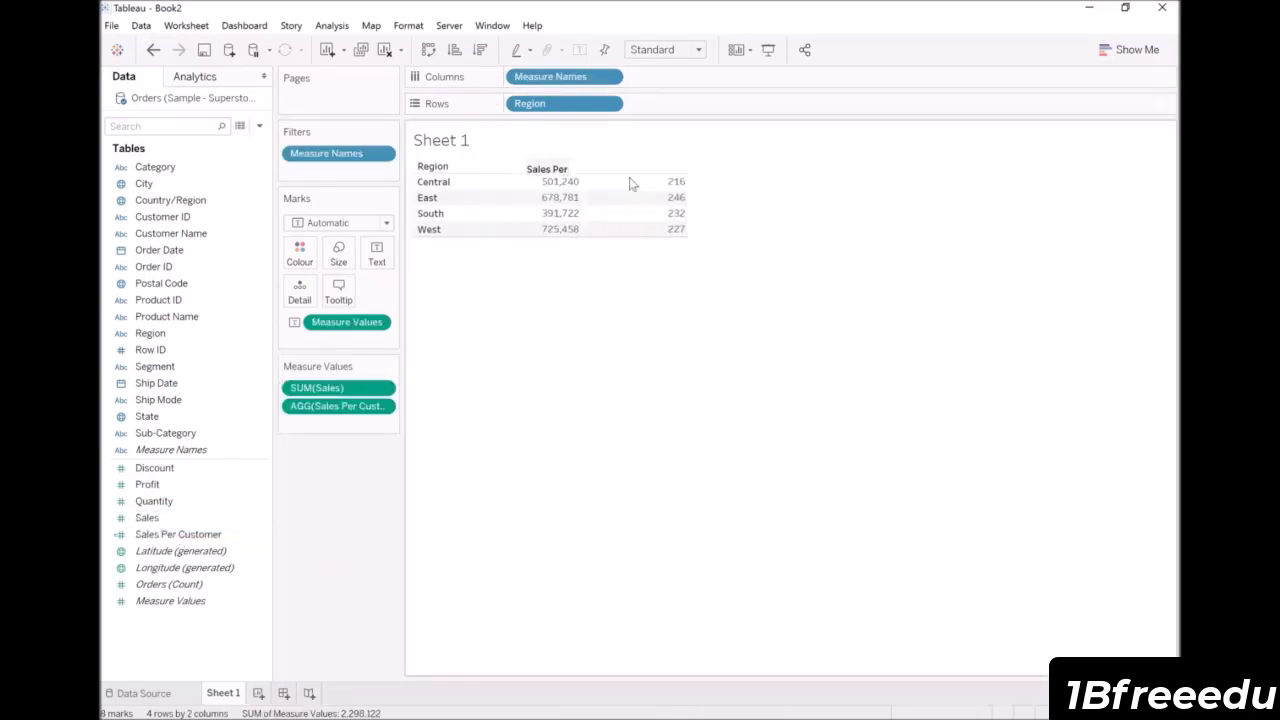
Step: Change the aggregation of Sales in the table from Sum to Average
{"action": "right_click", "coordinate": [347, 396]}
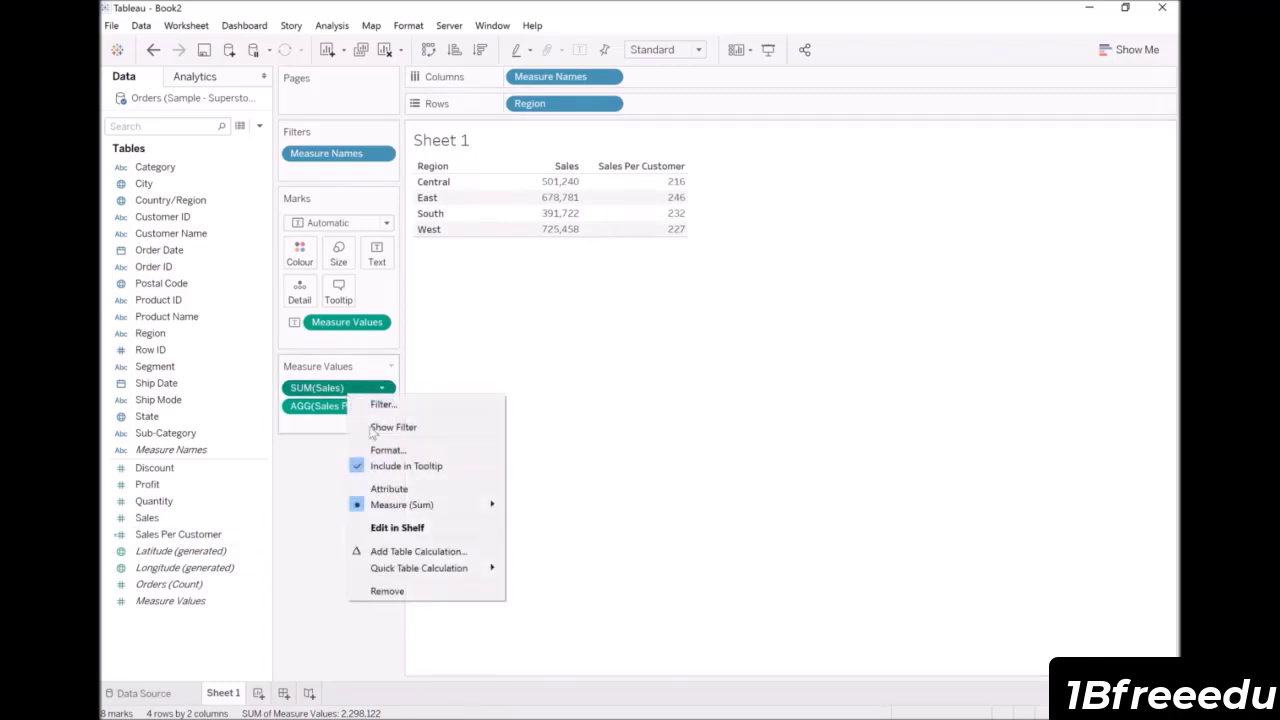
{"action": "mouse_move", "coordinate": [486, 504]}
{"action": "left_click", "coordinate": [540, 523]}
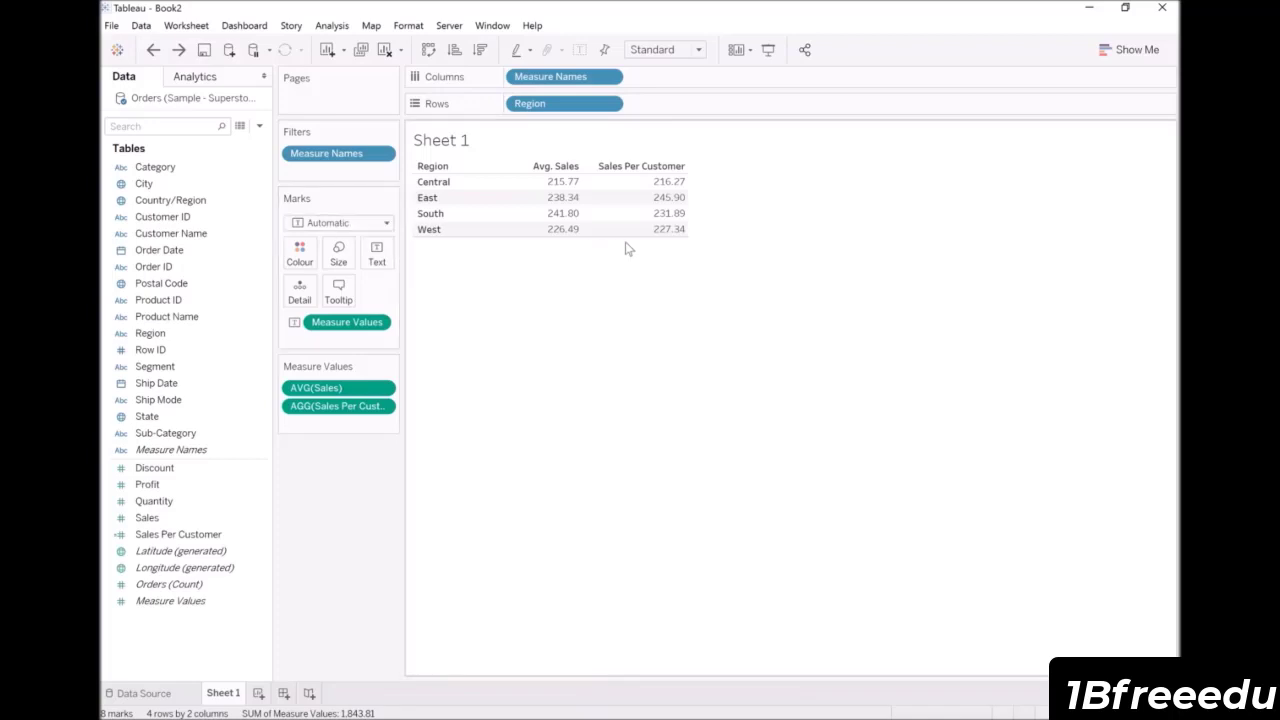
Step: Convert the table to a side-by-side bar chart and swap its rows and columns to make the bars horizontal
{"action": "left_click", "coordinate": [1137, 56]}
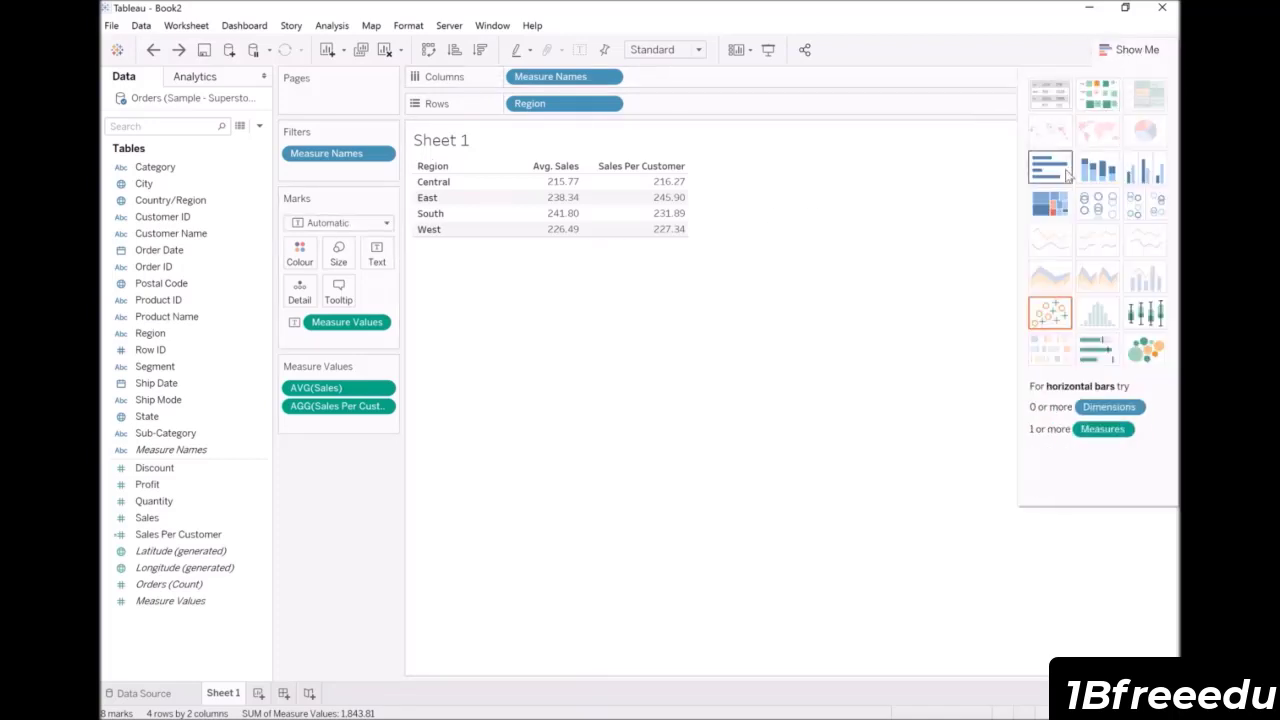
{"action": "left_click", "coordinate": [1150, 170]}
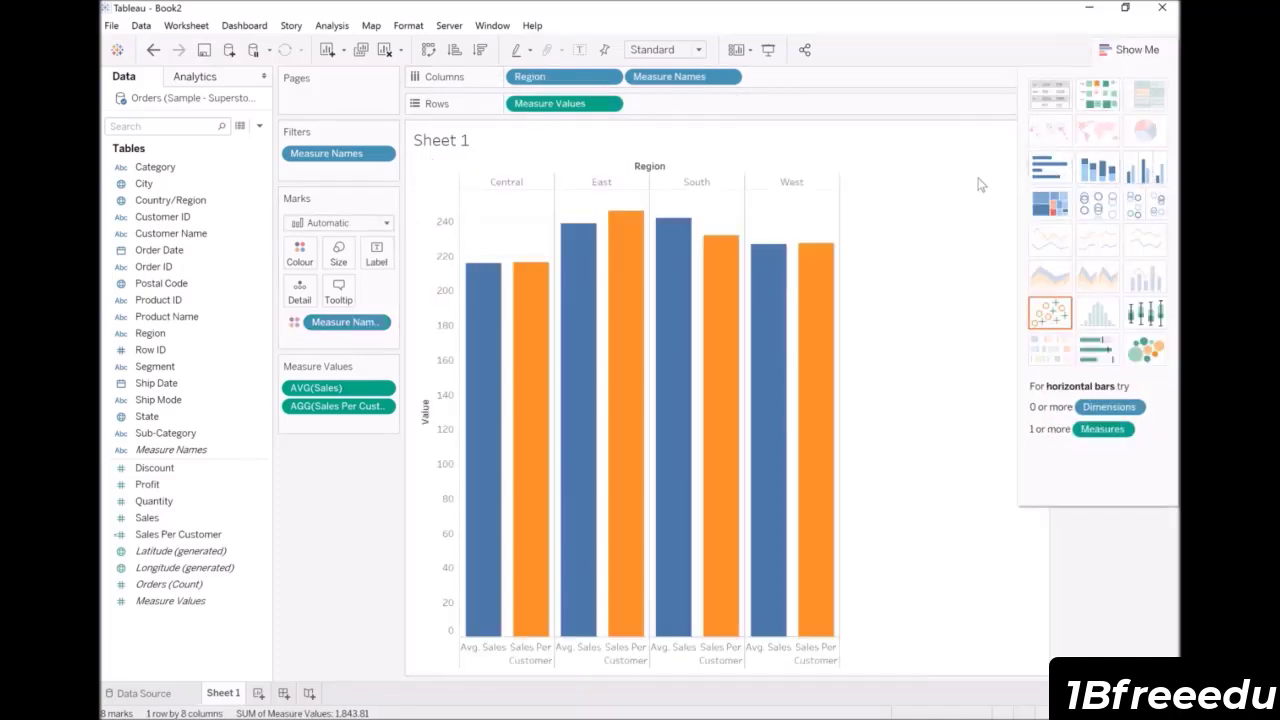
{"action": "left_click", "coordinate": [1105, 49]}
{"action": "left_click", "coordinate": [428, 50]}
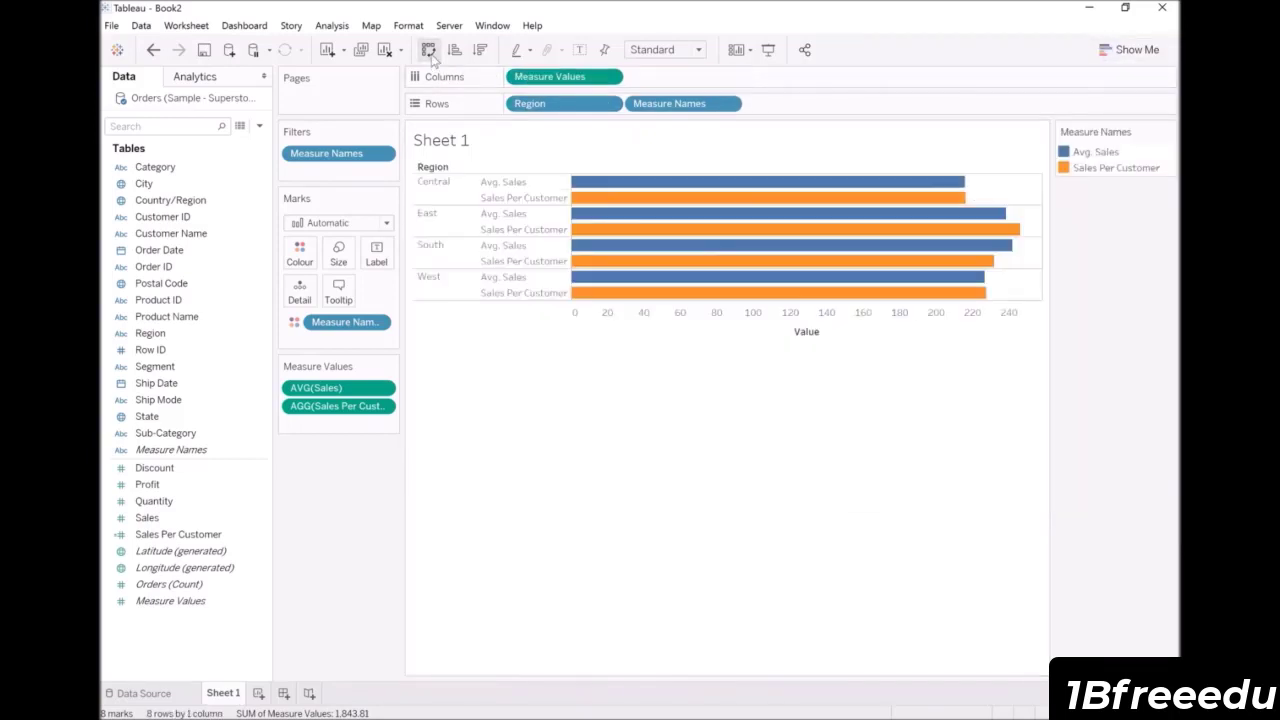
Step: Fit the bar chart to the entire view and label its bars with Measure Values
{"action": "left_click", "coordinate": [668, 49]}
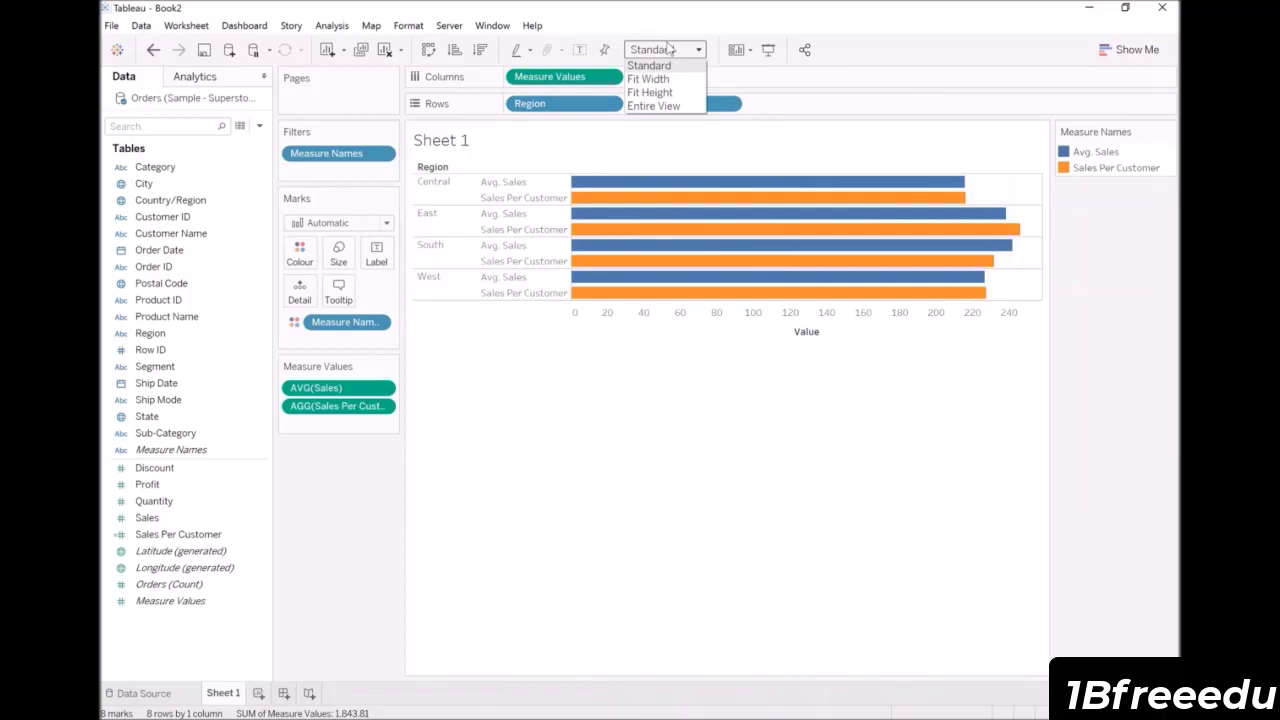
{"action": "left_click", "coordinate": [662, 107]}
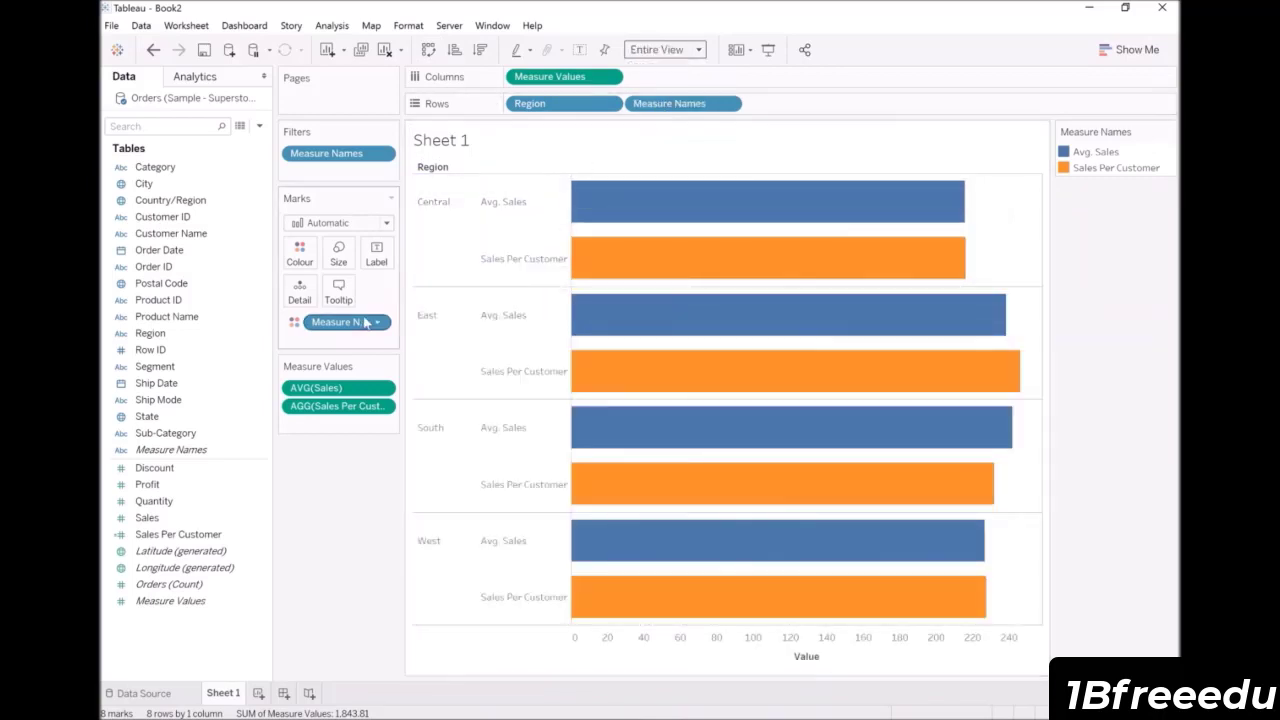
{"action": "left_click_drag", "start_coordinate": [560, 76], "coordinate": [374, 253]}
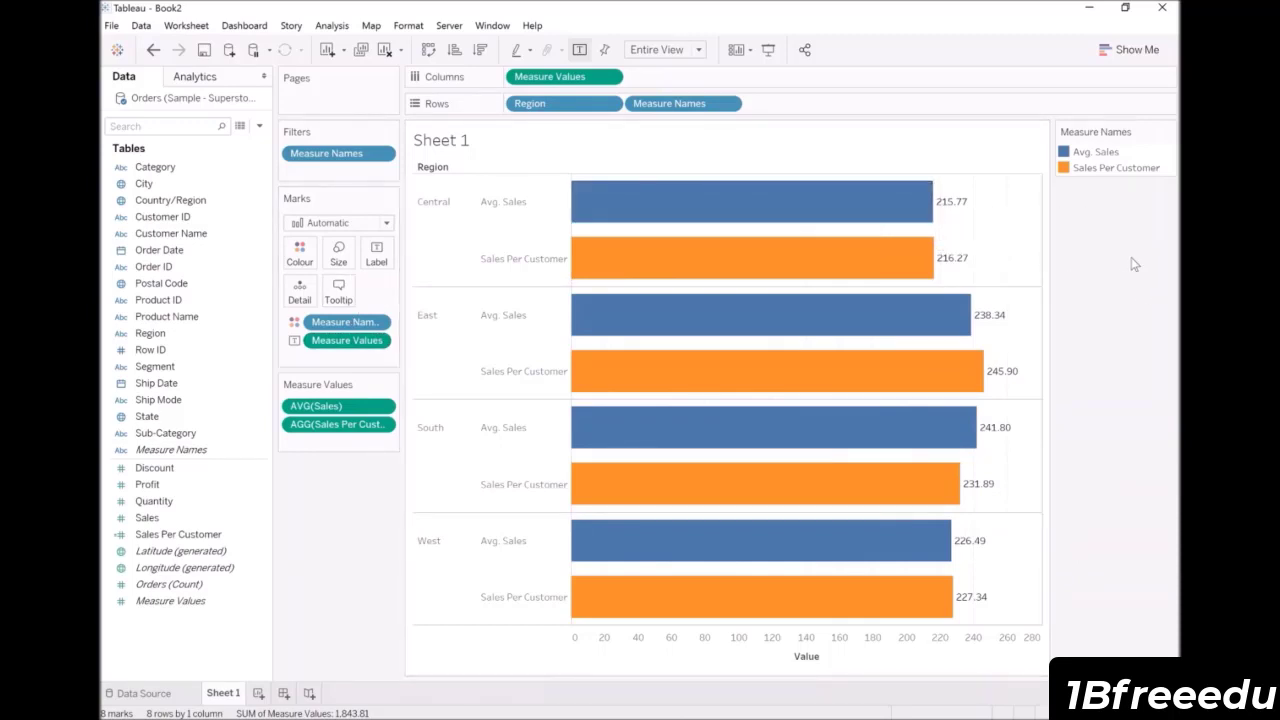
Step: Set the alias of the Avg. Sales member of Measure Names to "Avg. Sales for Transactions"
{"action": "right_click", "coordinate": [678, 108]}
{"action": "left_click", "coordinate": [762, 250]}
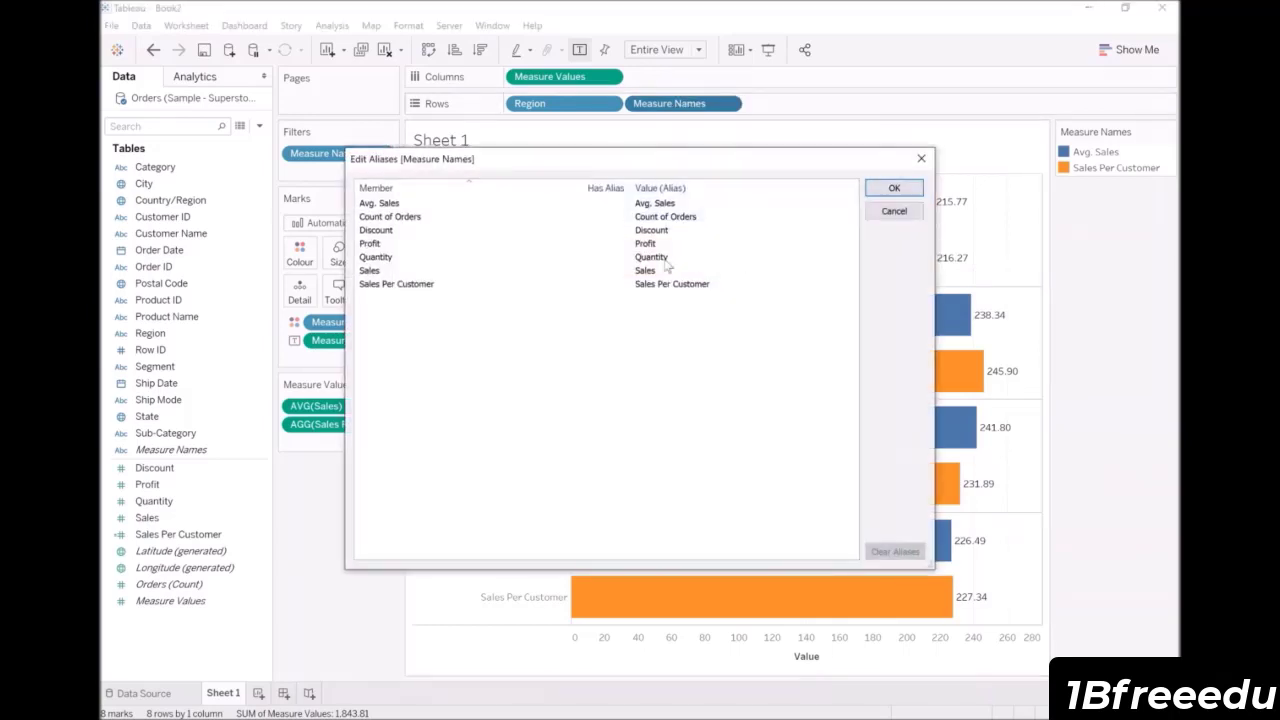
{"action": "double_click", "coordinate": [670, 204]}
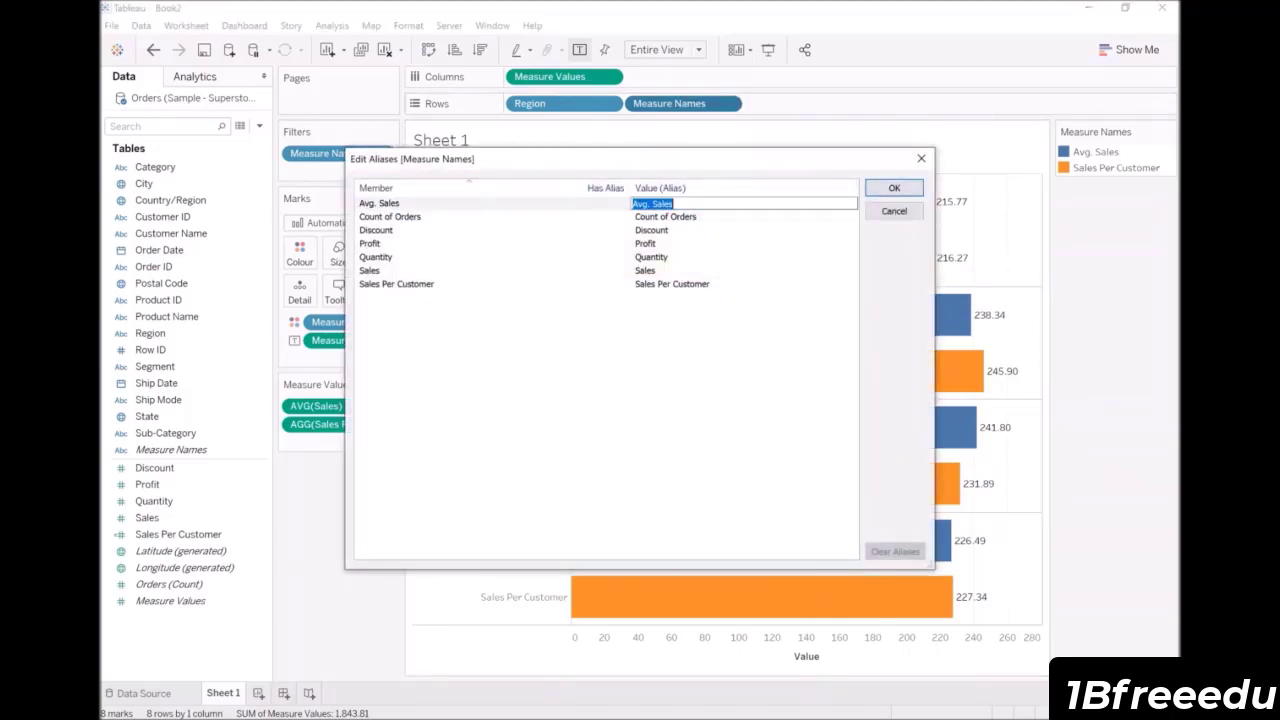
{"action": "type", "text": "Avg. Sales for Transactions"}
{"action": "left_click", "coordinate": [897, 193]}
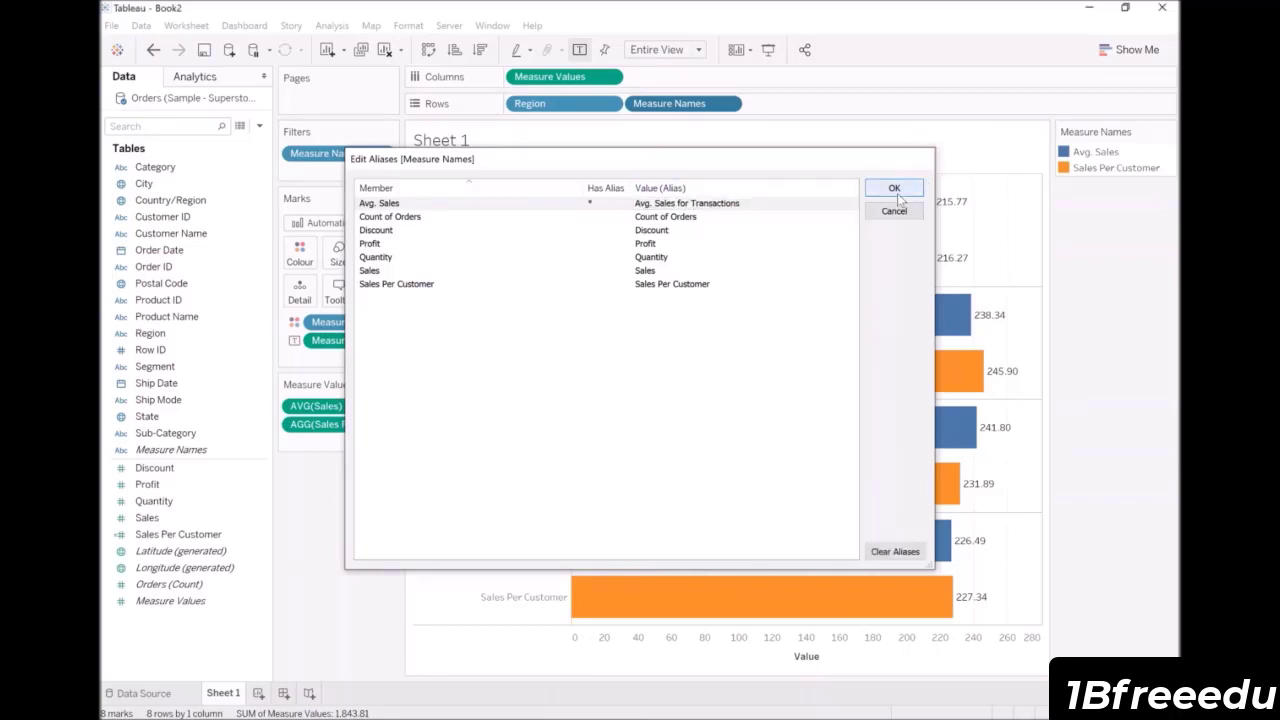
{"action": "left_click", "coordinate": [897, 193]}
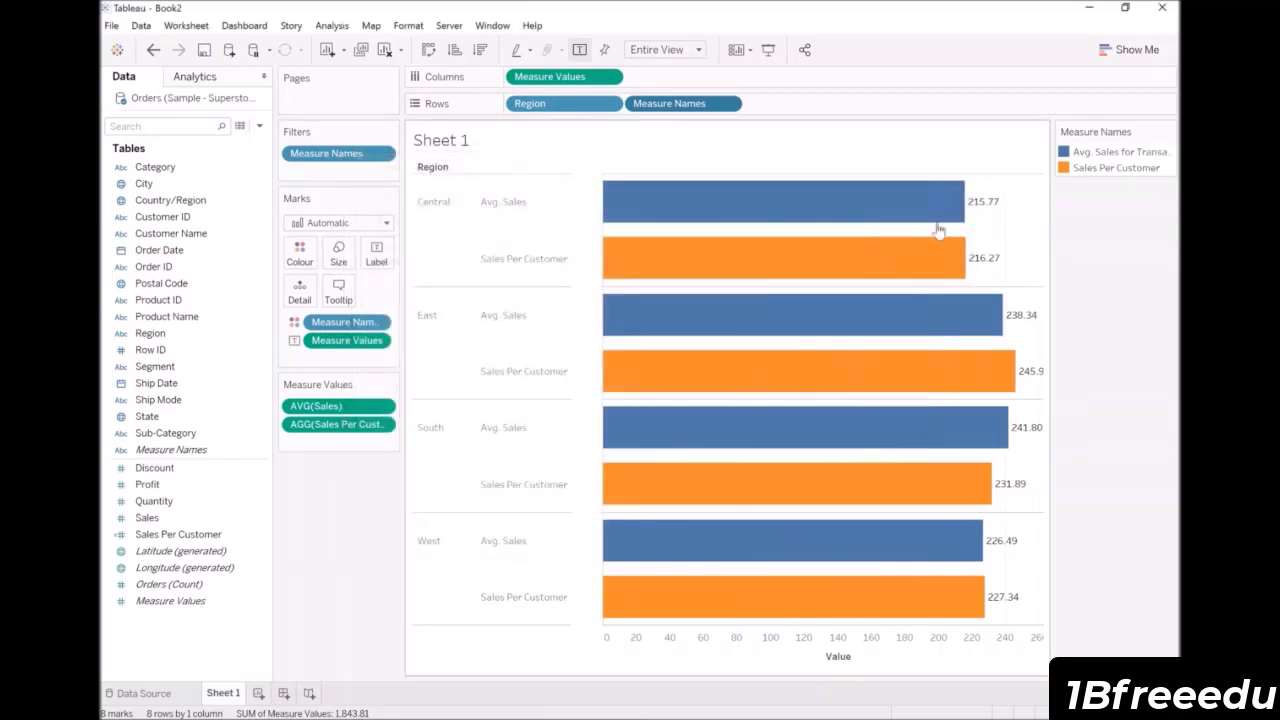
Step: Change the Sales Per Customer row label's alias to "Avg. Sales Per Customer" and widen the row header column
{"action": "right_click", "coordinate": [529, 257]}
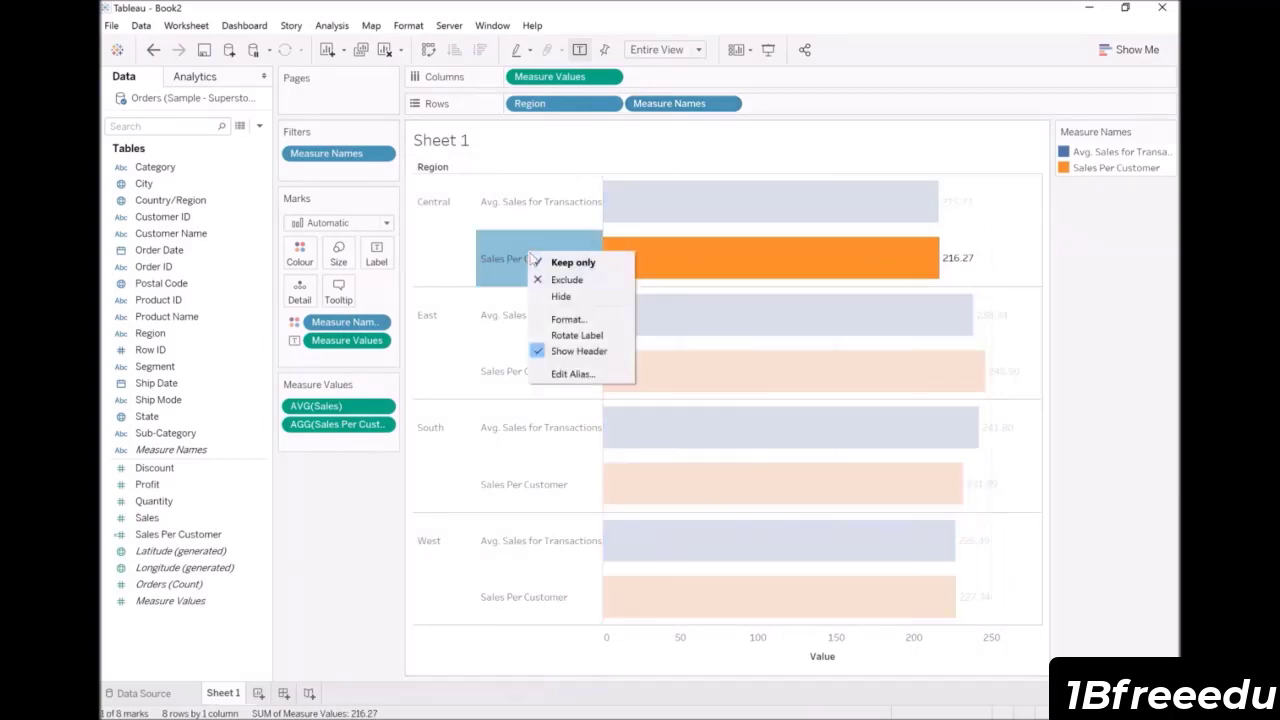
{"action": "left_click", "coordinate": [598, 374]}
{"action": "key", "text": "End"}
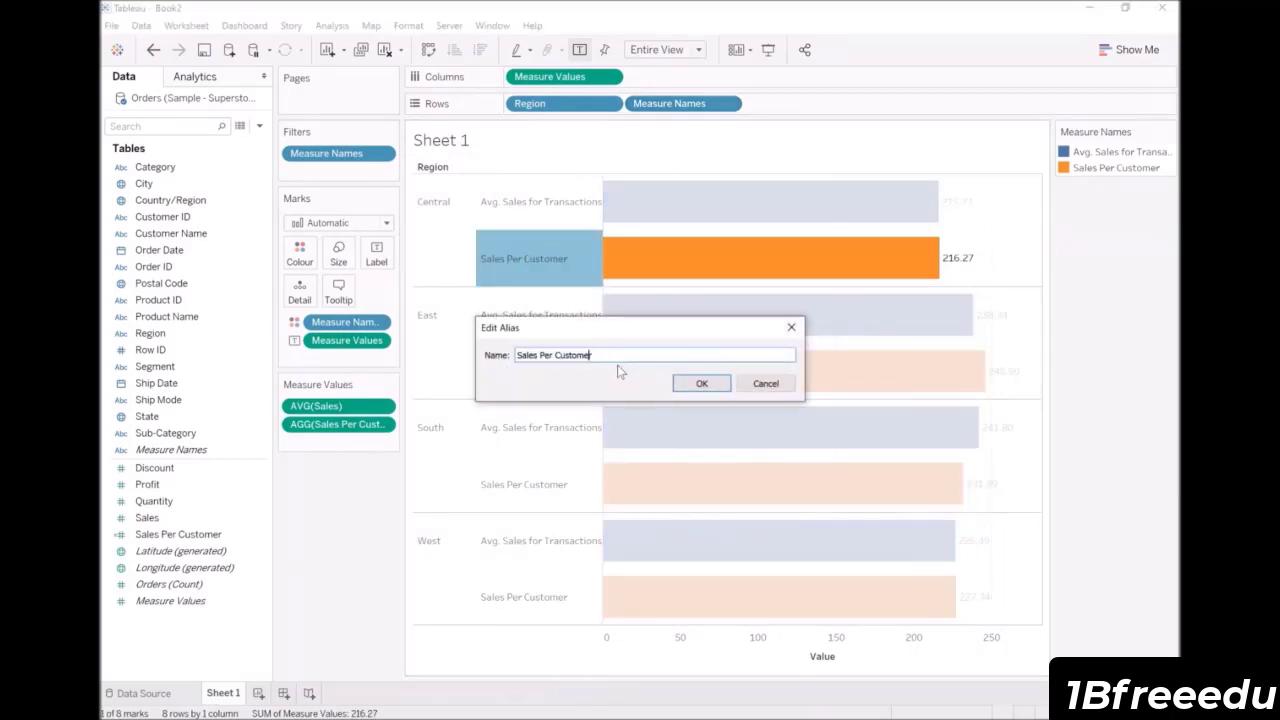
{"action": "type", "text": "Avg."}
{"action": "key", "text": "Return"}
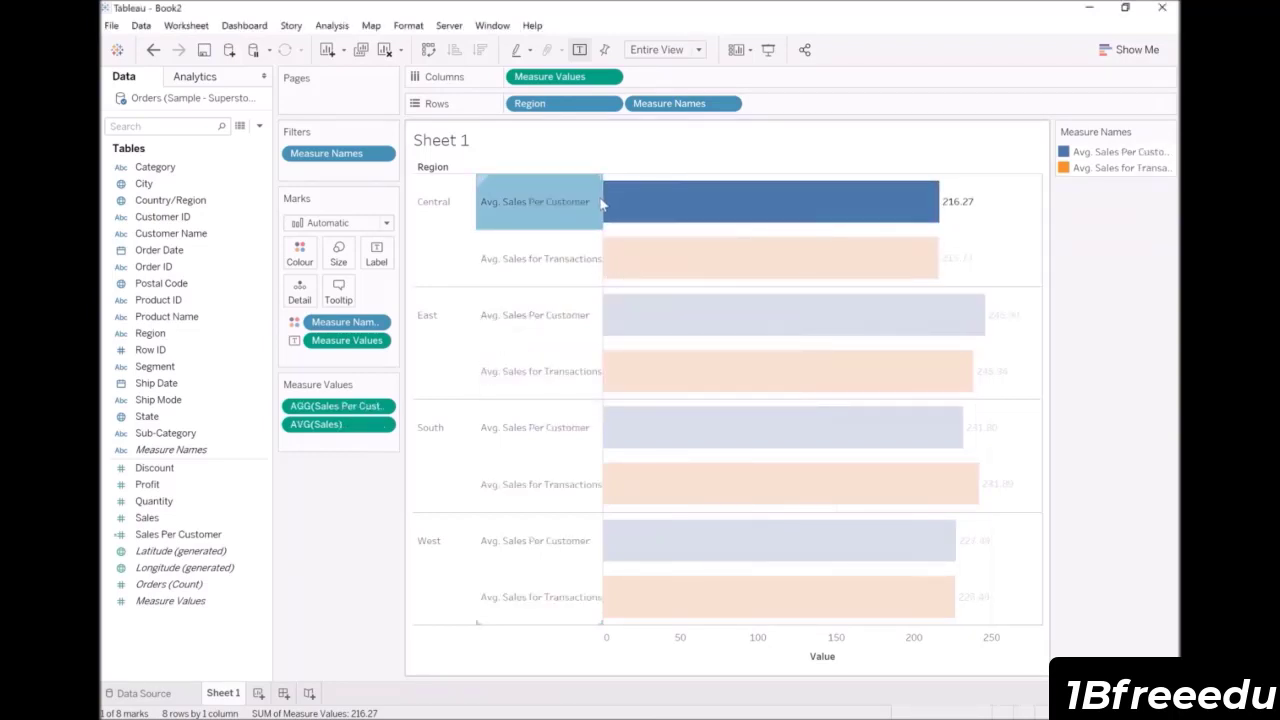
{"action": "left_click_drag", "start_coordinate": [603, 196], "coordinate": [648, 210]}
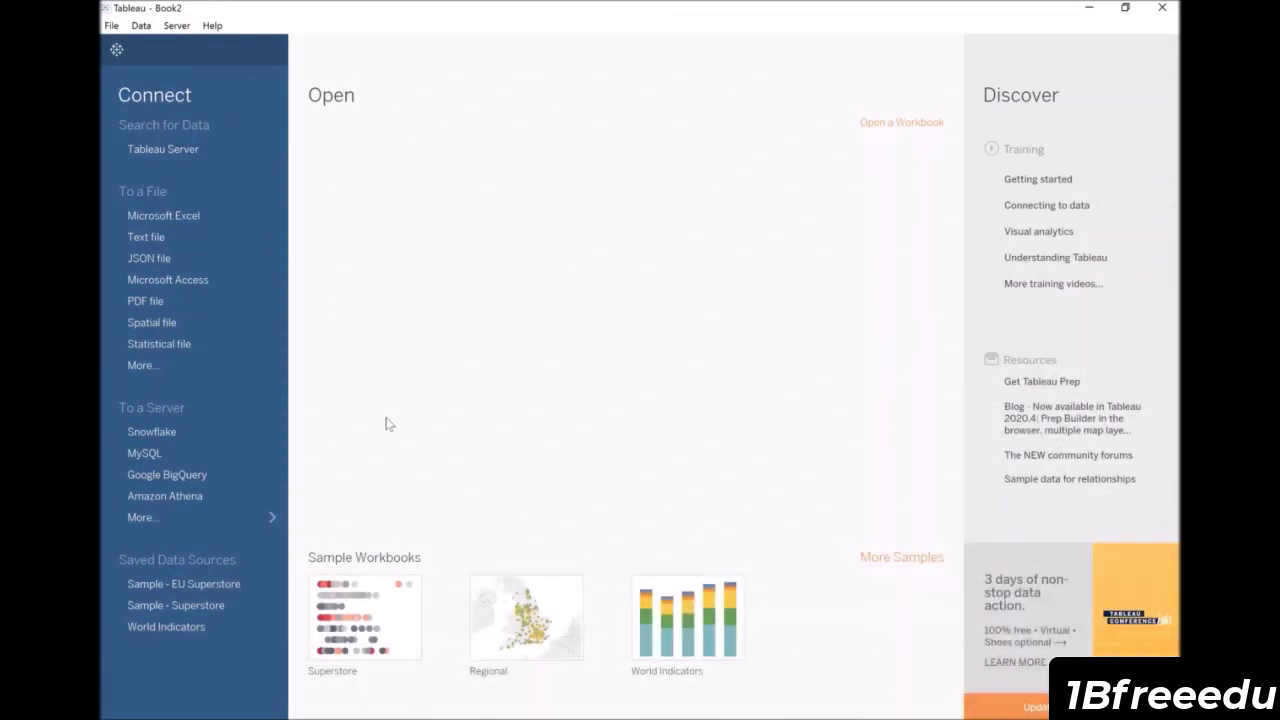
Step: Connect to the Excel workbook Sample - Superstore.xls and add its Orders sheet to the data source
{"action": "left_click", "coordinate": [185, 224]}
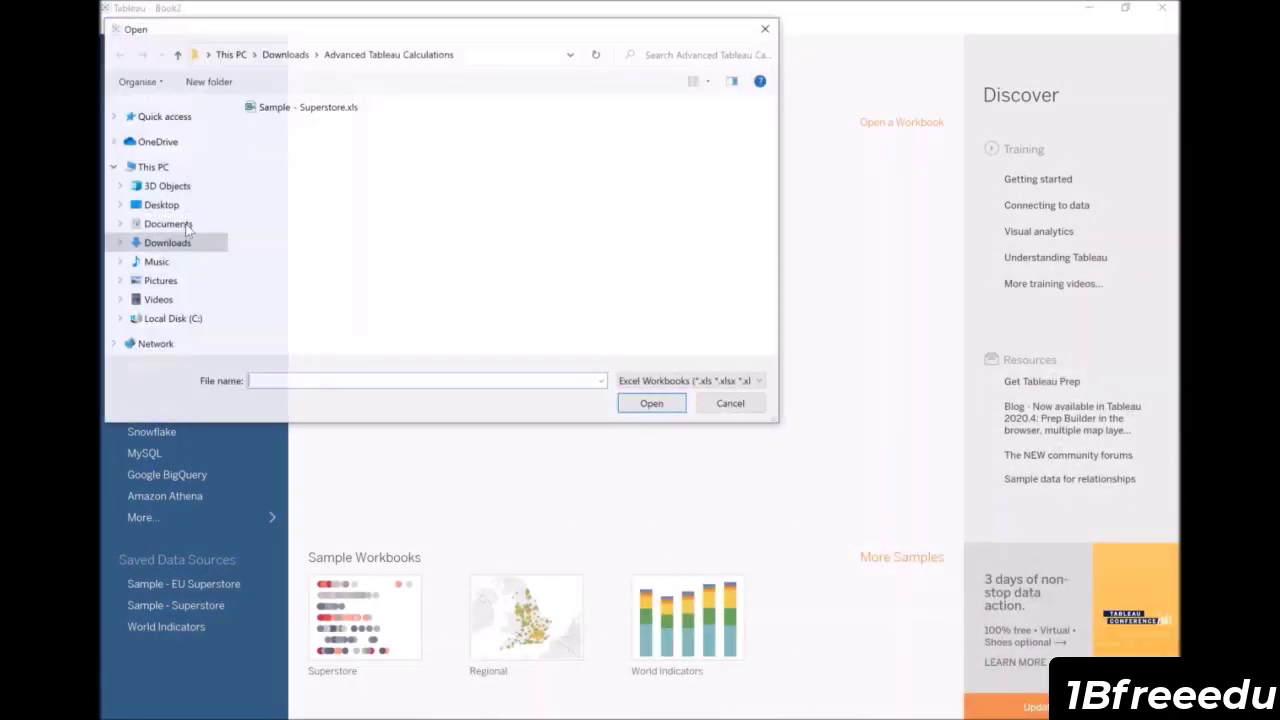
{"action": "double_click", "coordinate": [303, 107]}
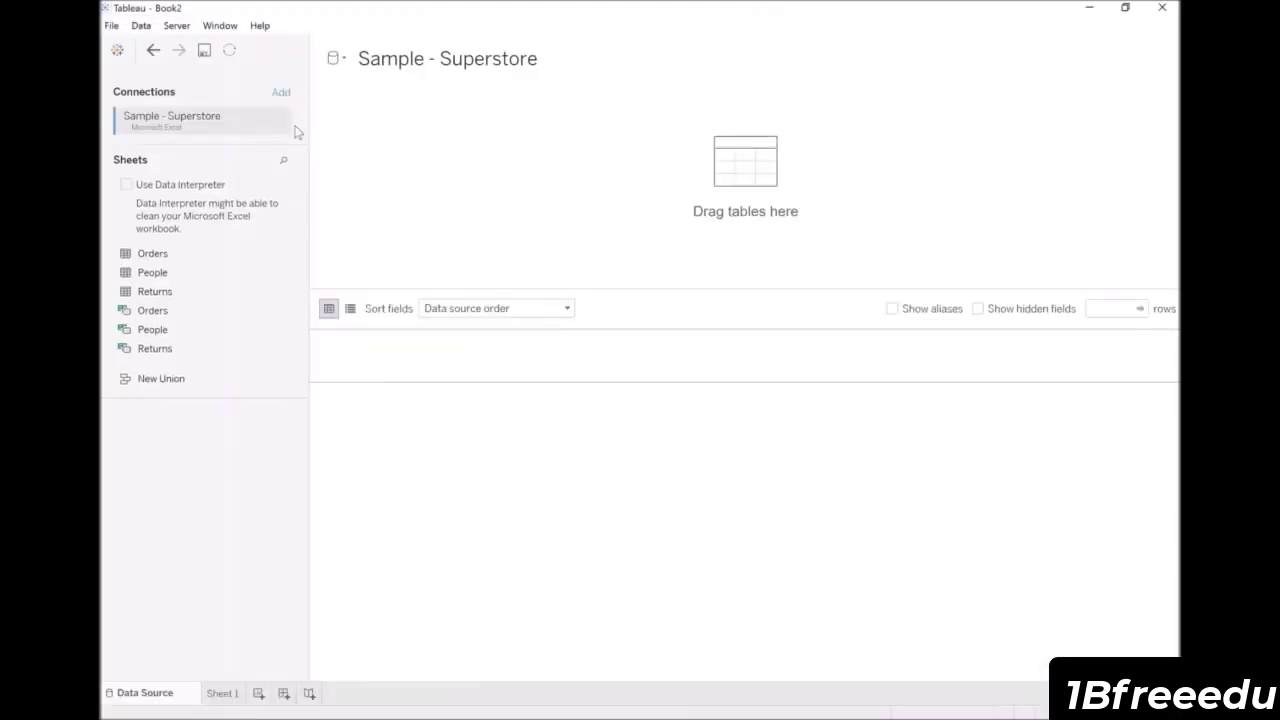
{"action": "left_click_drag", "start_coordinate": [144, 257], "coordinate": [424, 184]}
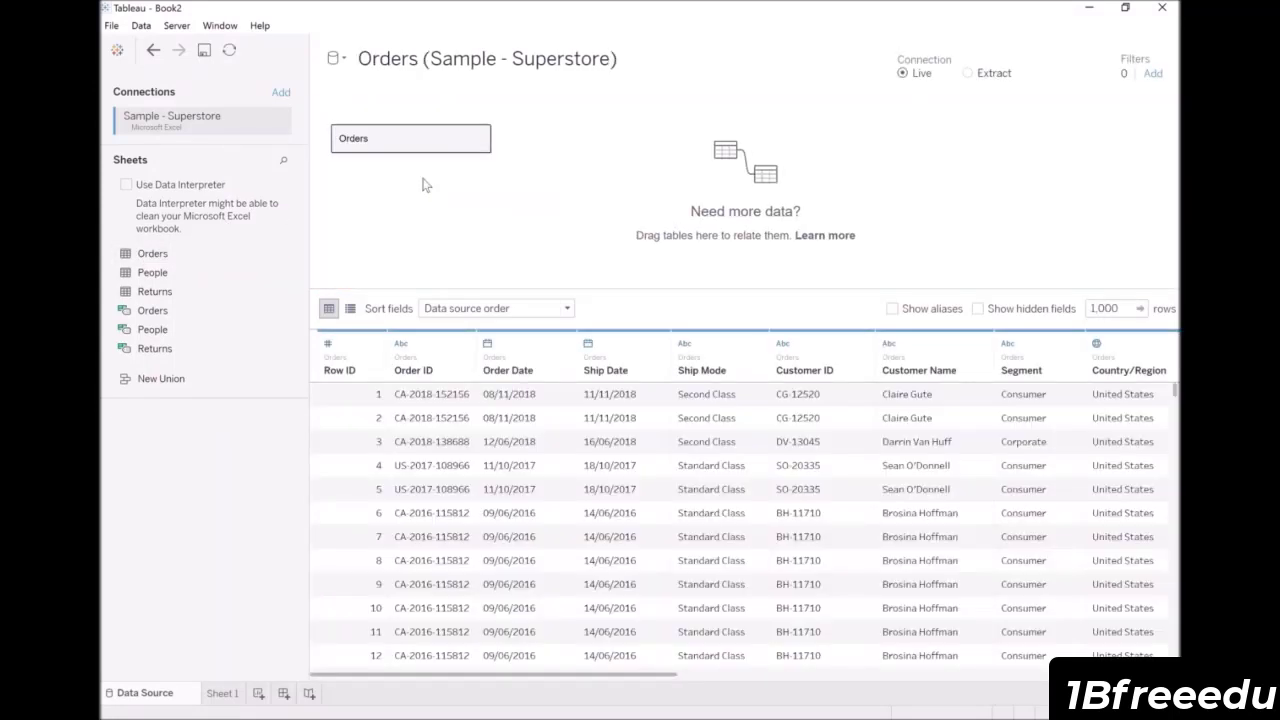
Step: Start a new calculated field on Sheet 1 and name it "Avg. Daily Sales"
{"action": "left_click", "coordinate": [221, 693]}
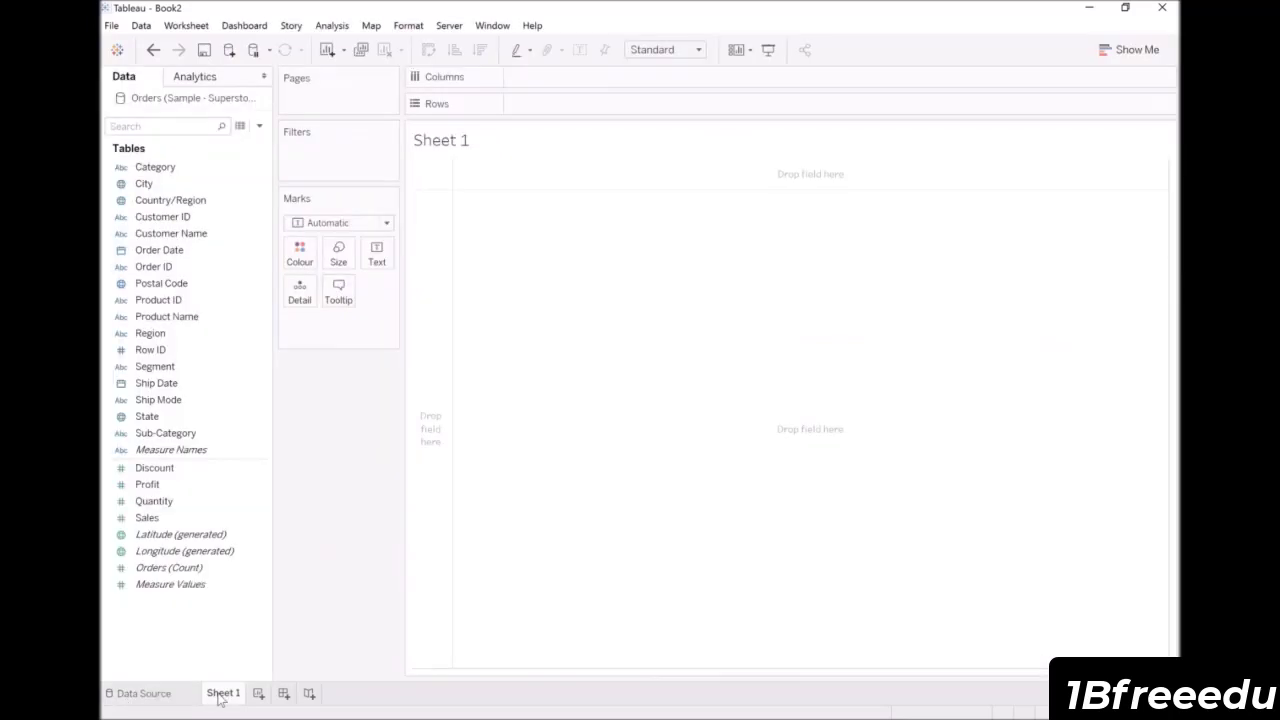
{"action": "right_click", "coordinate": [228, 621]}
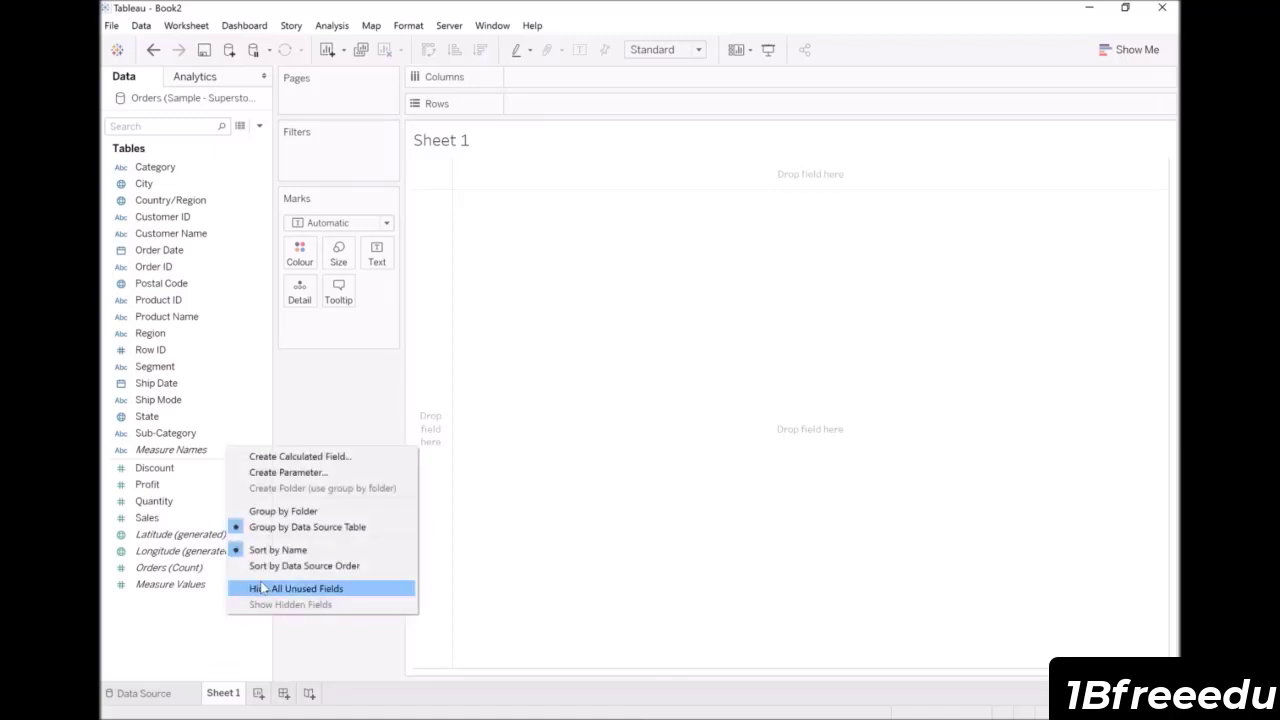
{"action": "left_click", "coordinate": [300, 456]}
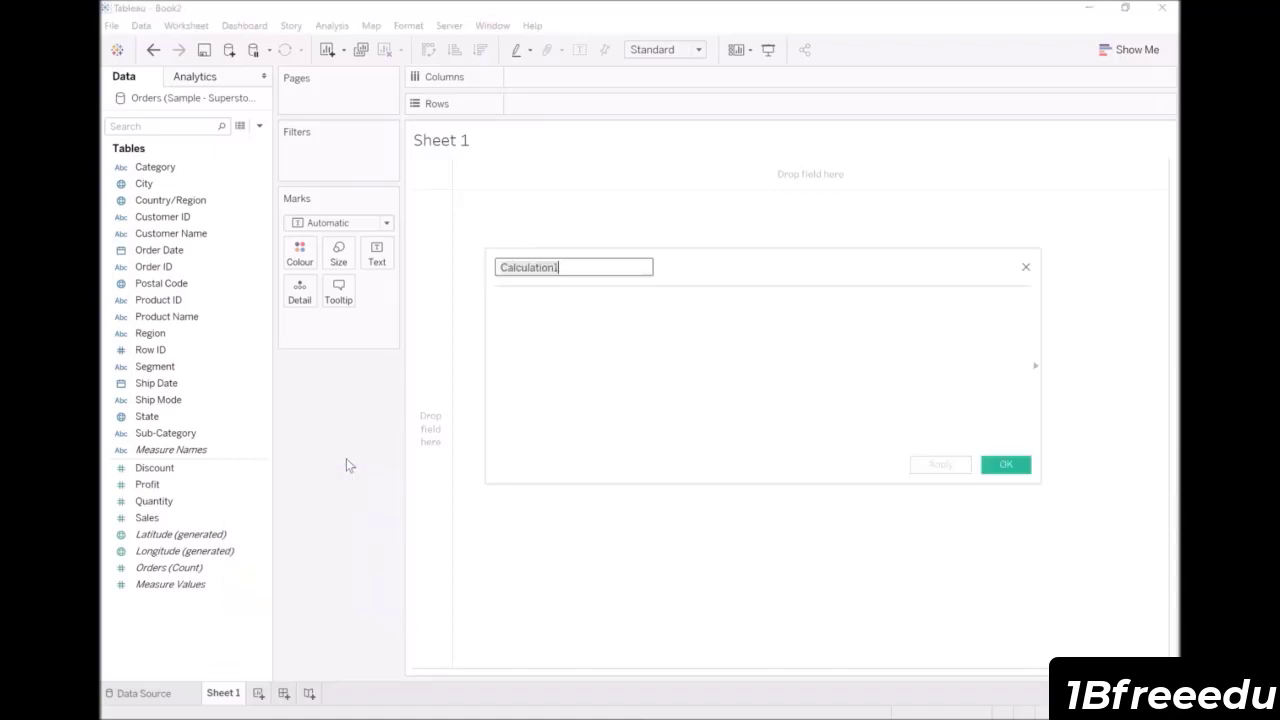
{"action": "type", "text": "Daily Sales"}
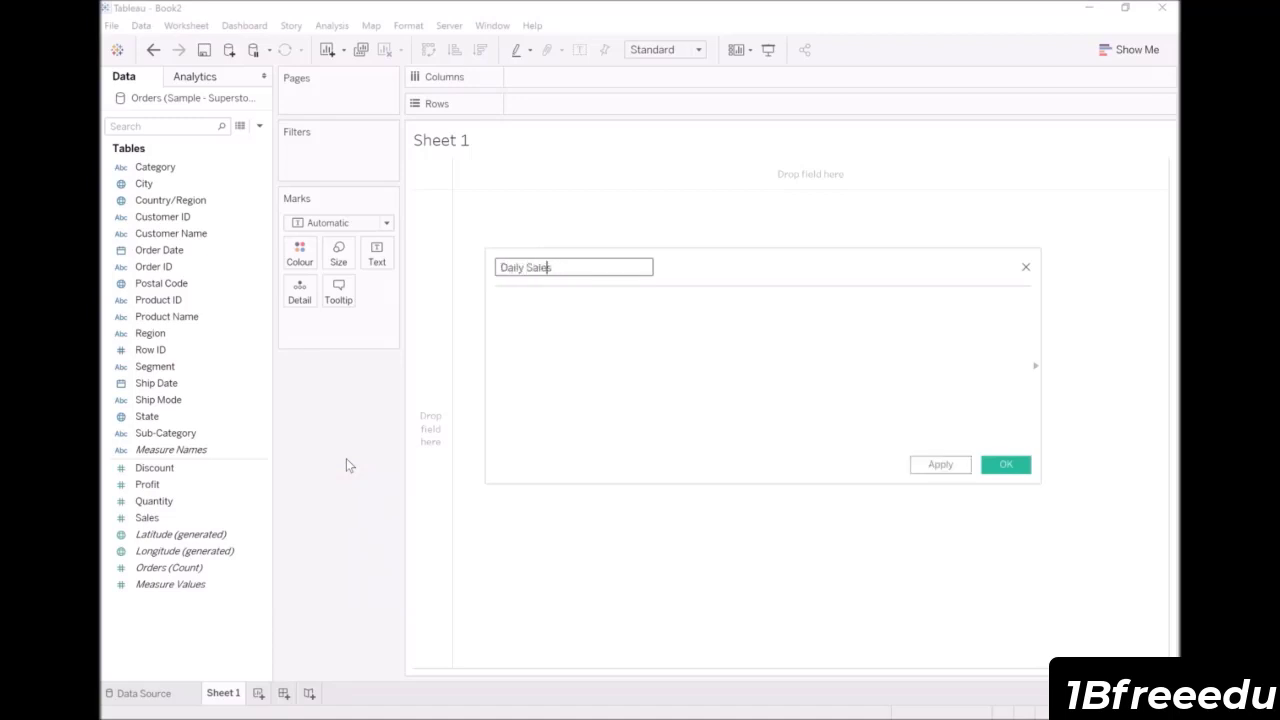
{"action": "type", "text": "Avg."}
{"action": "left_click", "coordinate": [498, 302]}
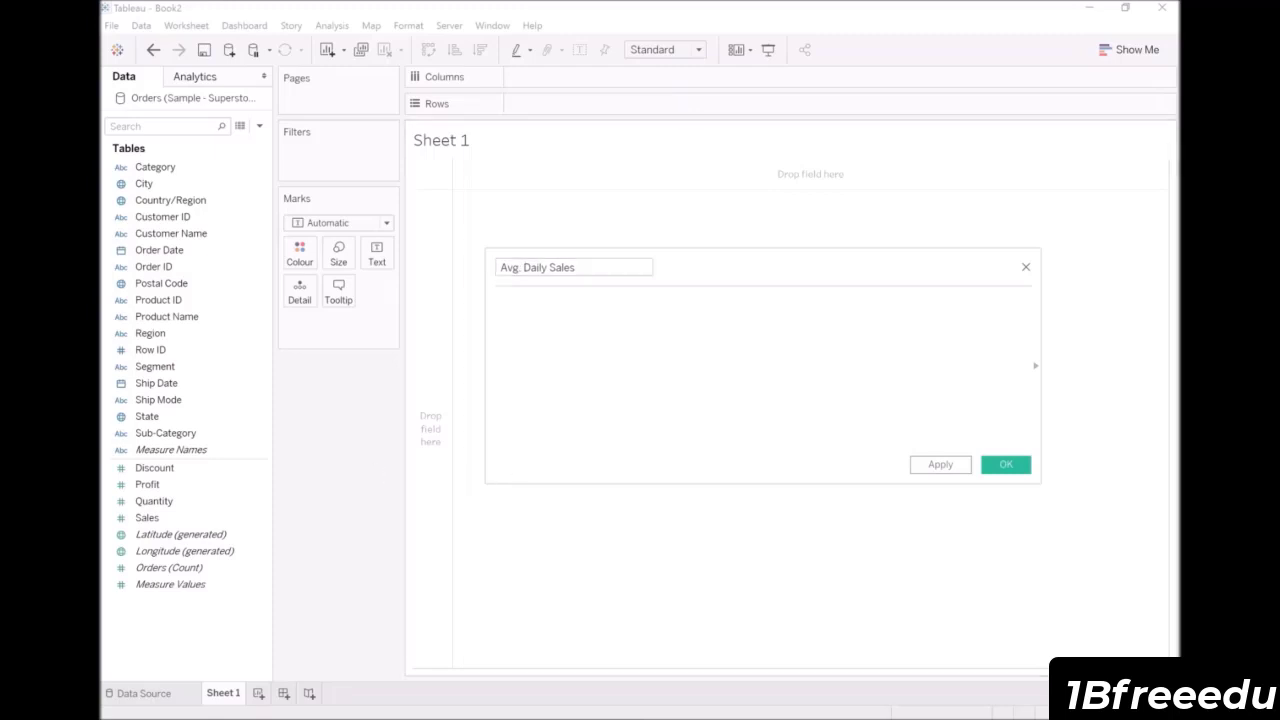
Step: Enter the LOD formula { INCLUDE [Order Date] : AVG([Sales]) } for Avg. Daily Sales
{"action": "type", "text": "{"}
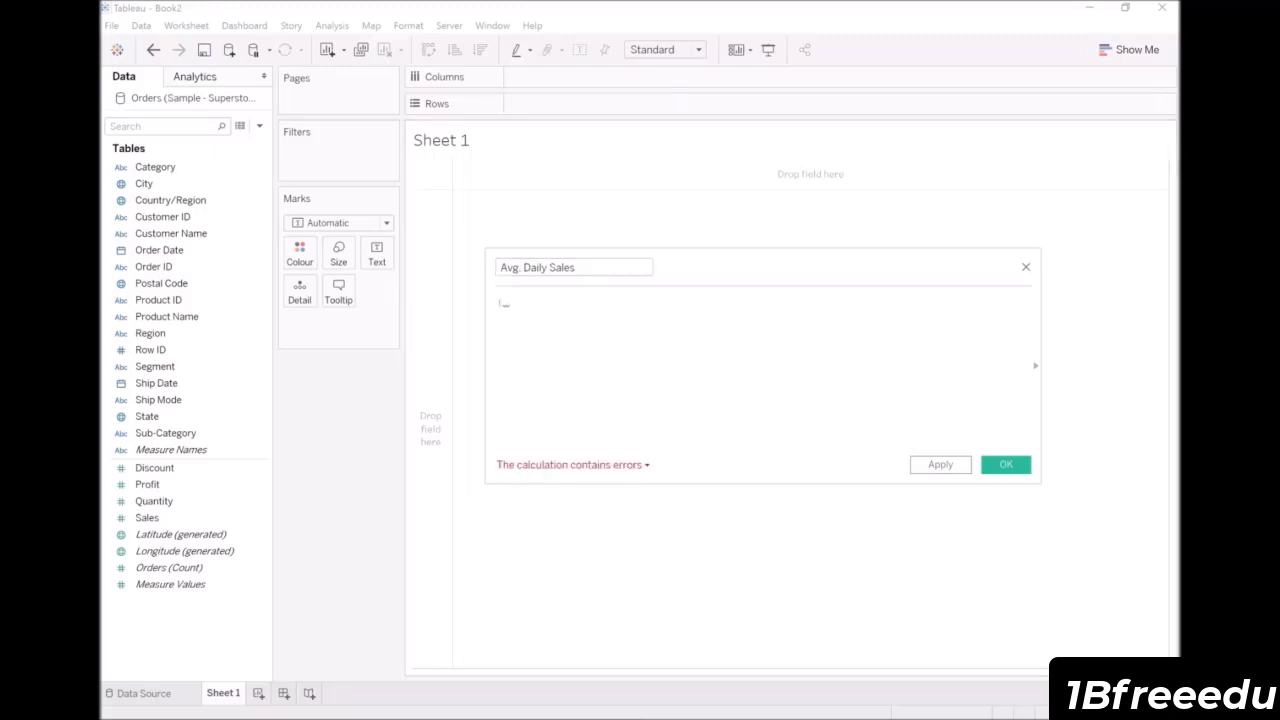
{"action": "type", "text": " include"}
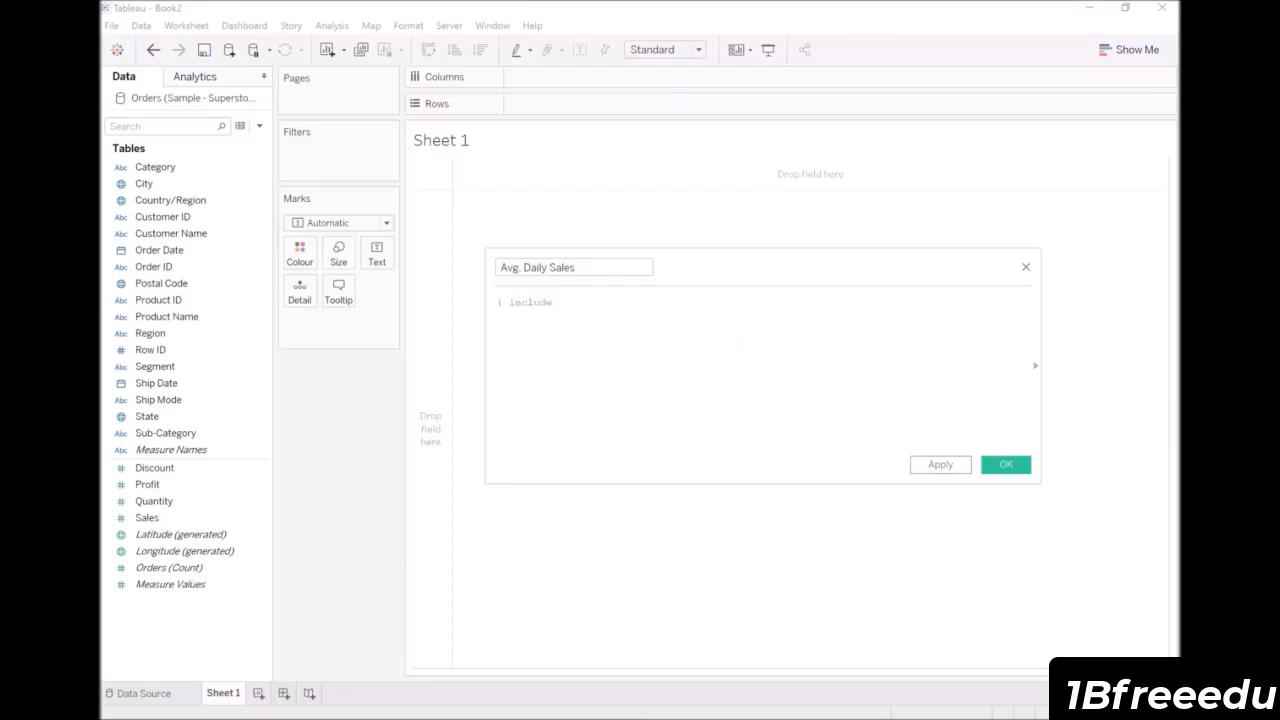
{"action": "key", "text": "BackSpace"}
{"action": "key", "text": "BackSpace"}
{"action": "key", "text": "BackSpace"}
{"action": "key", "text": "Return"}
{"action": "type", "text": "[order"}
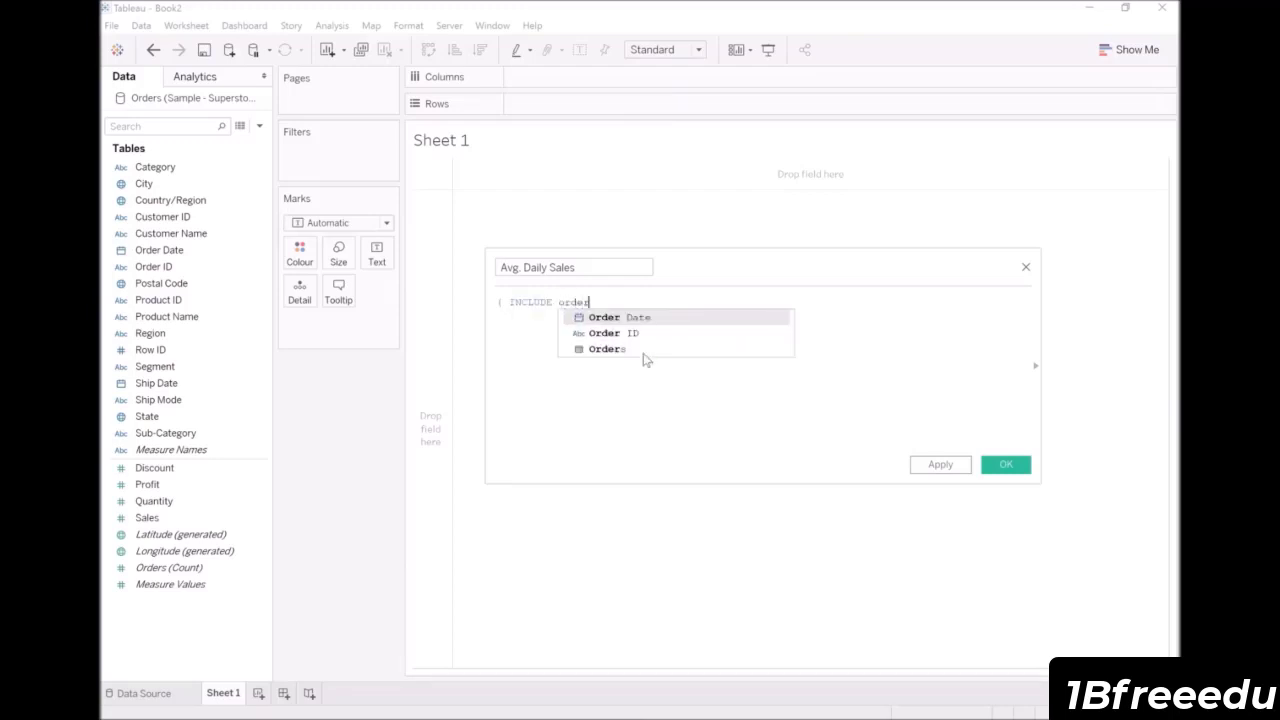
{"action": "key", "text": "Return"}
{"action": "type", "text": ": AVG"}
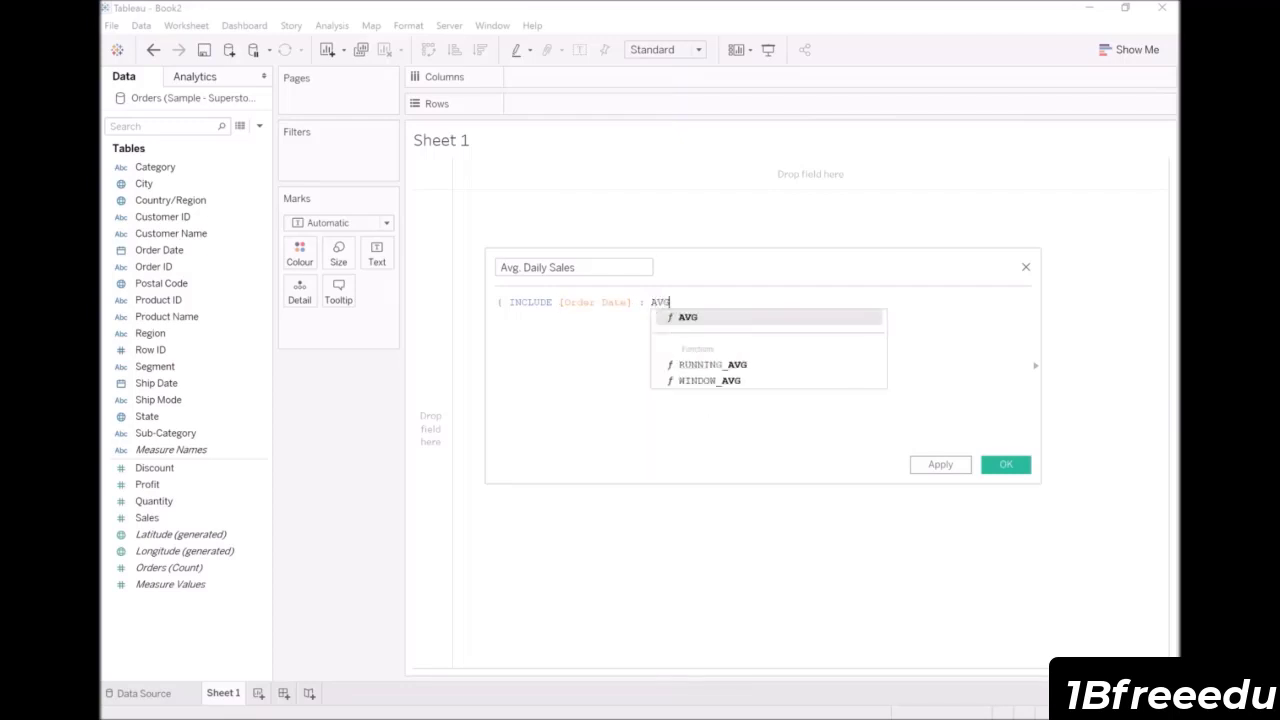
{"action": "key", "text": "Return"}
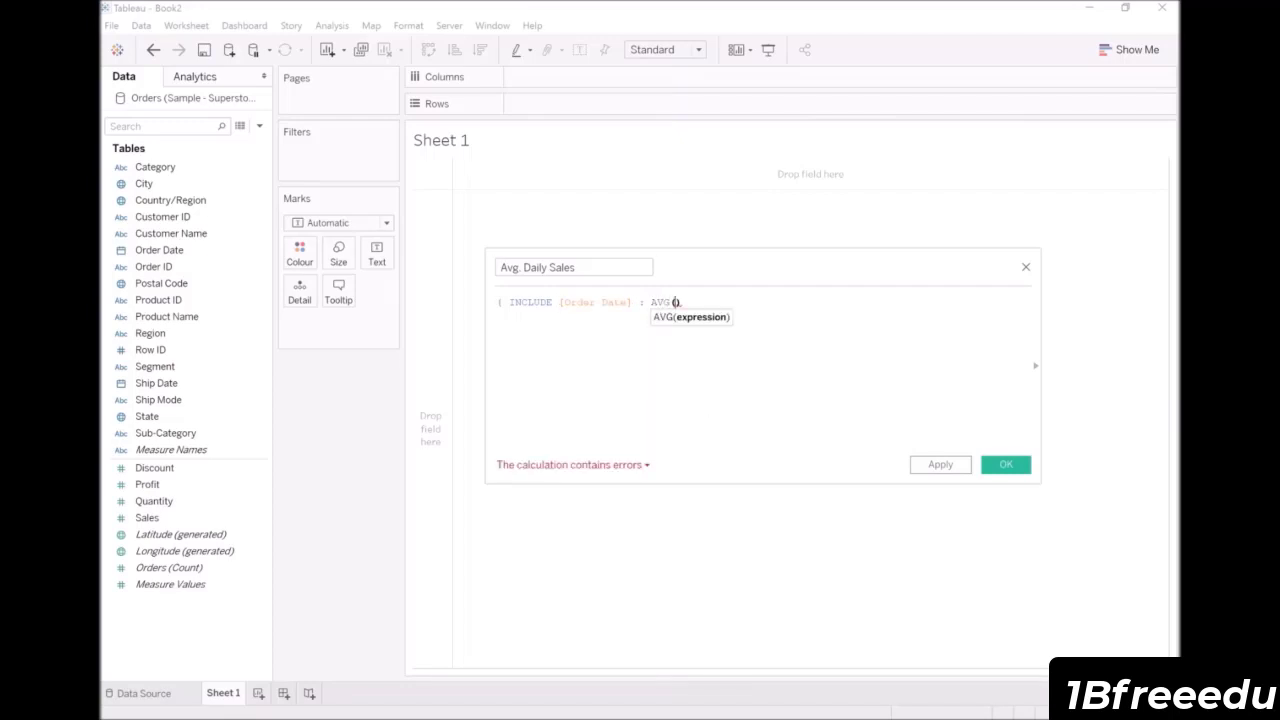
{"action": "type", "text": "[Sa"}
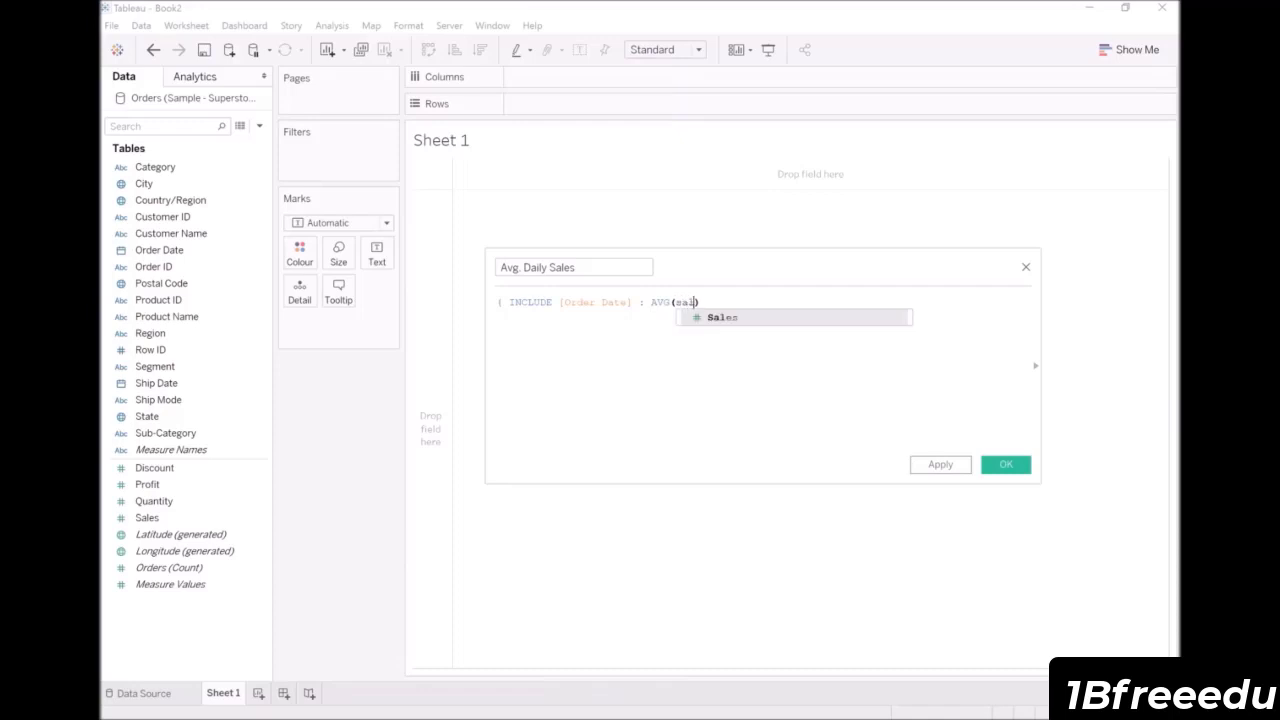
{"action": "key", "text": "Return"}
{"action": "type", "text": "}"}
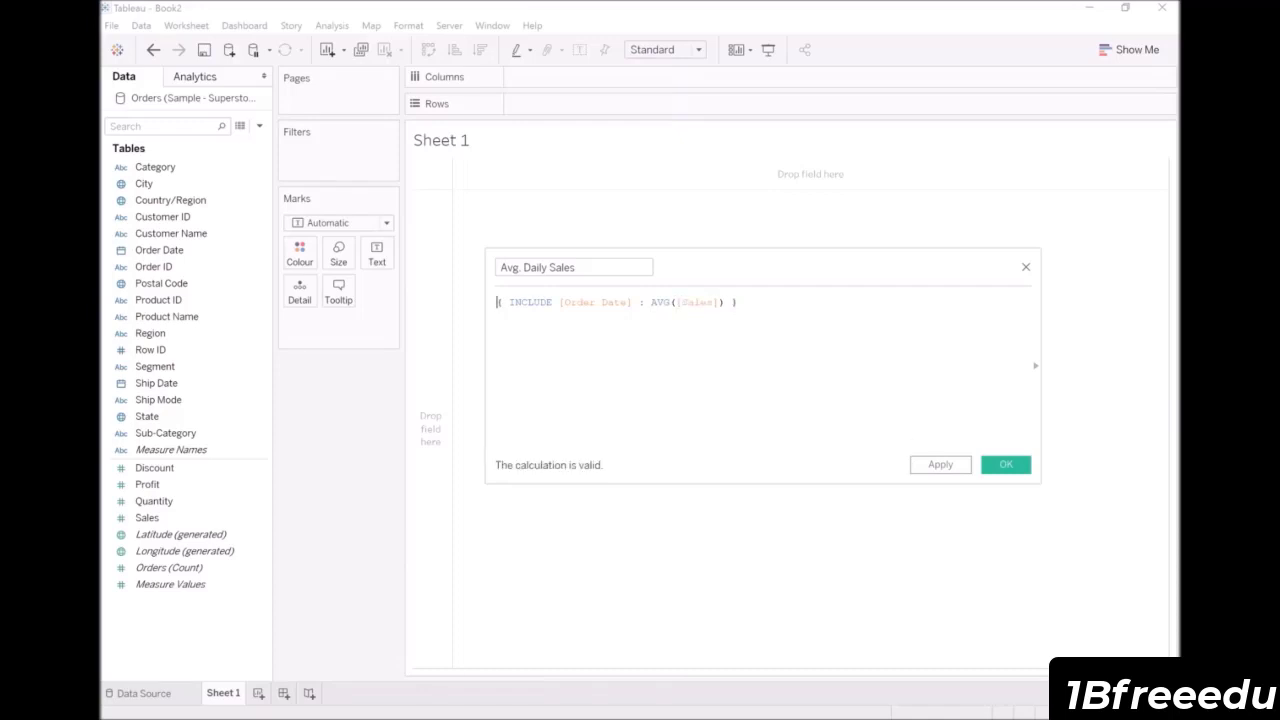
Step: Wrap the INCLUDE expression in an outer AVG( ) and apply the calculation, keeping its editor open
{"action": "type", "text": "avg"}
{"action": "key", "text": "Return"}
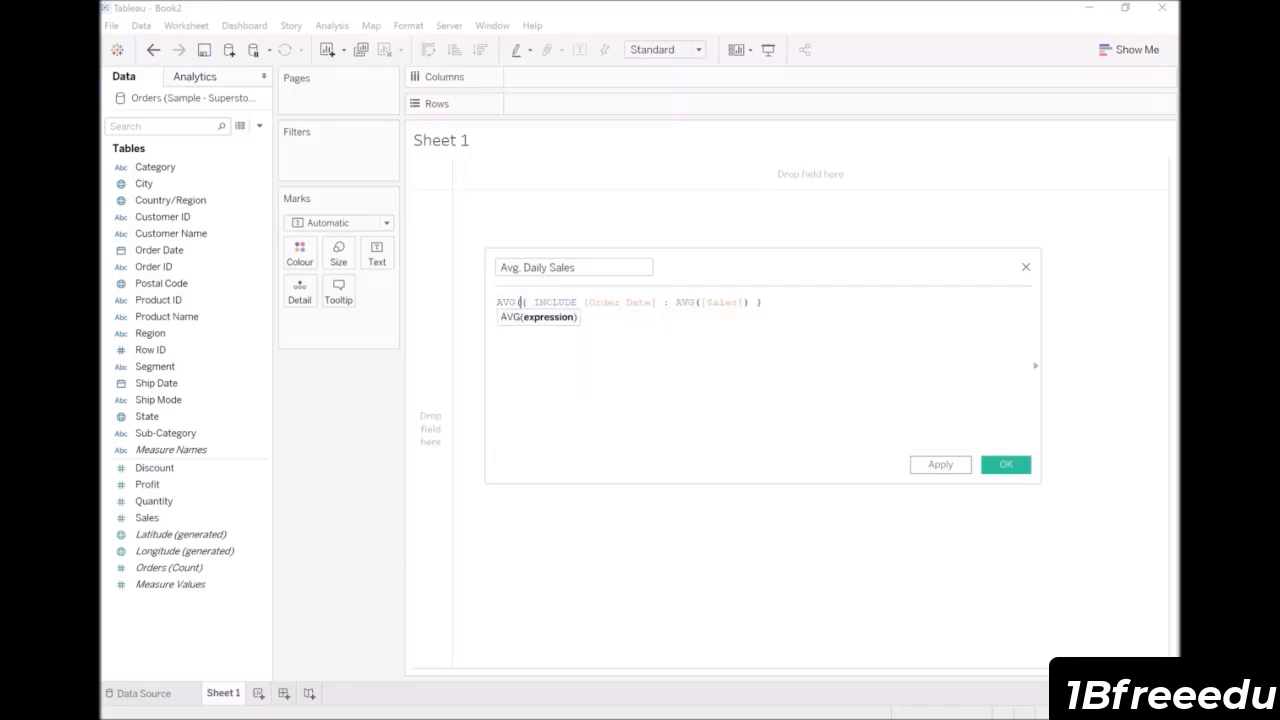
{"action": "key", "text": "End"}
{"action": "key", "text": "Home"}
{"action": "key", "text": "Right"}
{"action": "key", "text": "Right"}
{"action": "key", "text": "Right"}
{"action": "key", "text": "Right"}
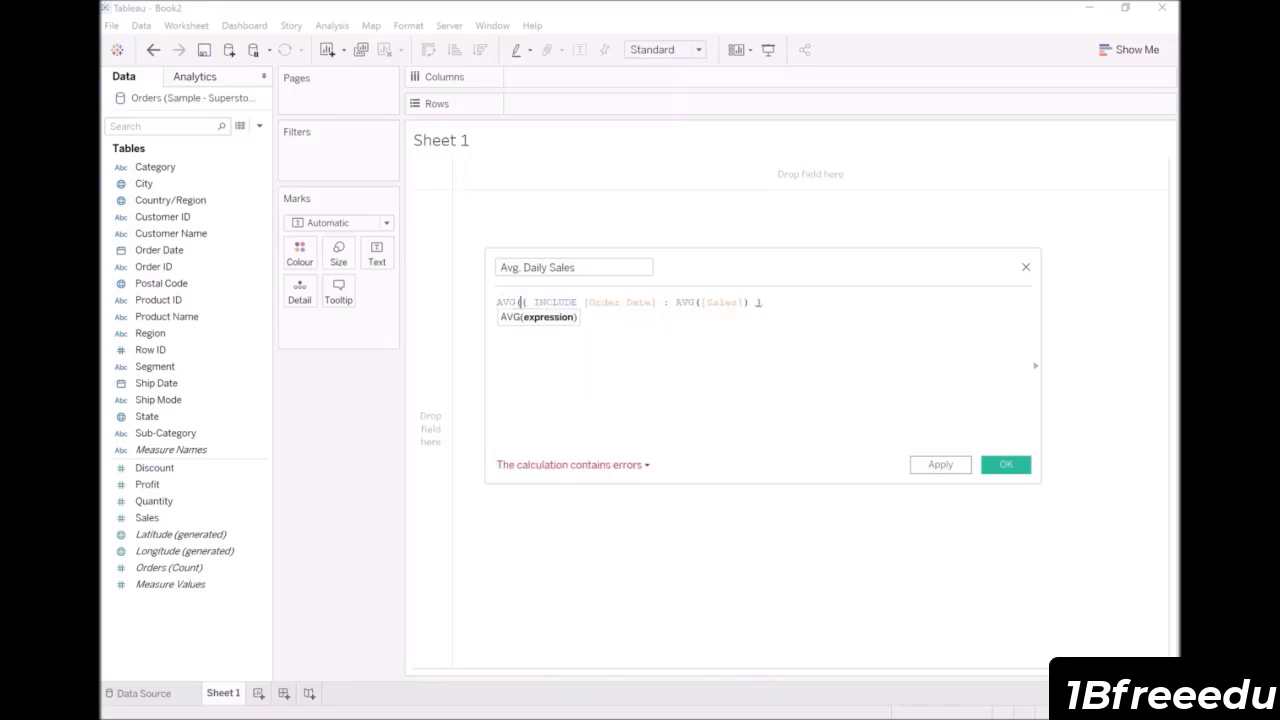
{"action": "key", "text": "End"}
{"action": "type", "text": ")"}
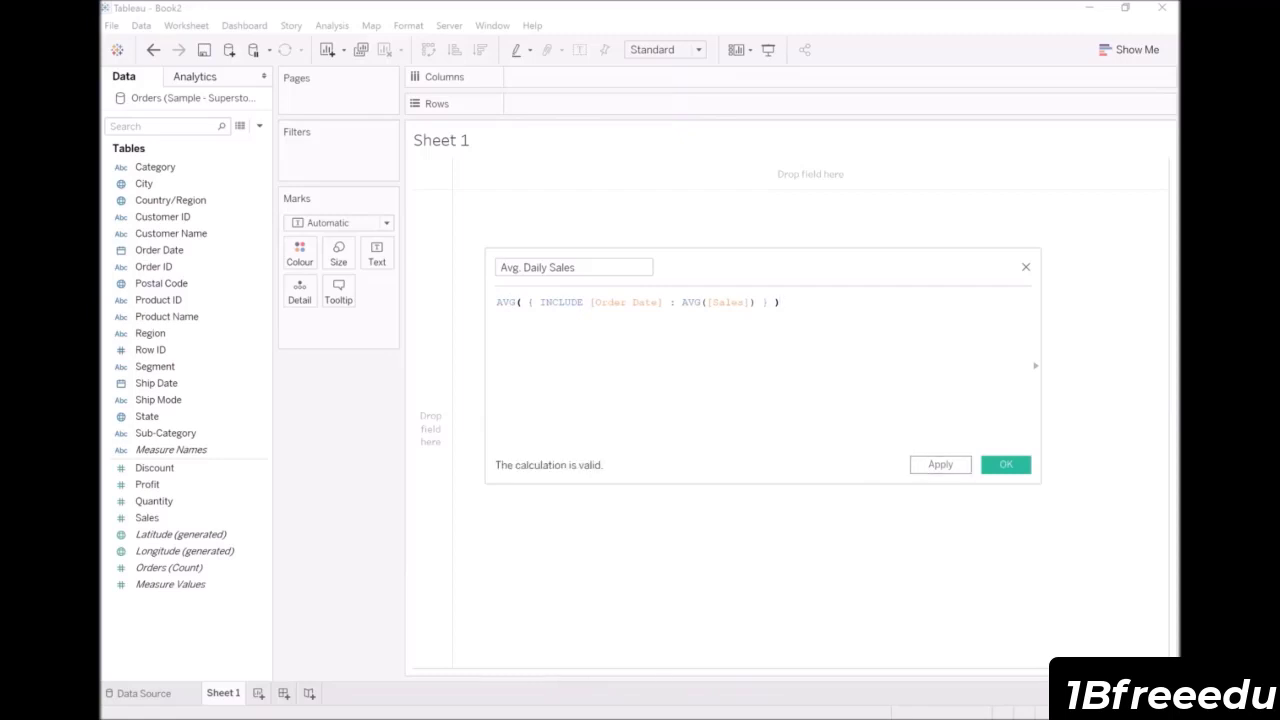
{"action": "left_click", "coordinate": [960, 465]}
Step: Move the calculation editor below the table area and lay out Order Date across the columns by discrete Month
{"action": "left_click_drag", "start_coordinate": [848, 272], "coordinate": [845, 450]}
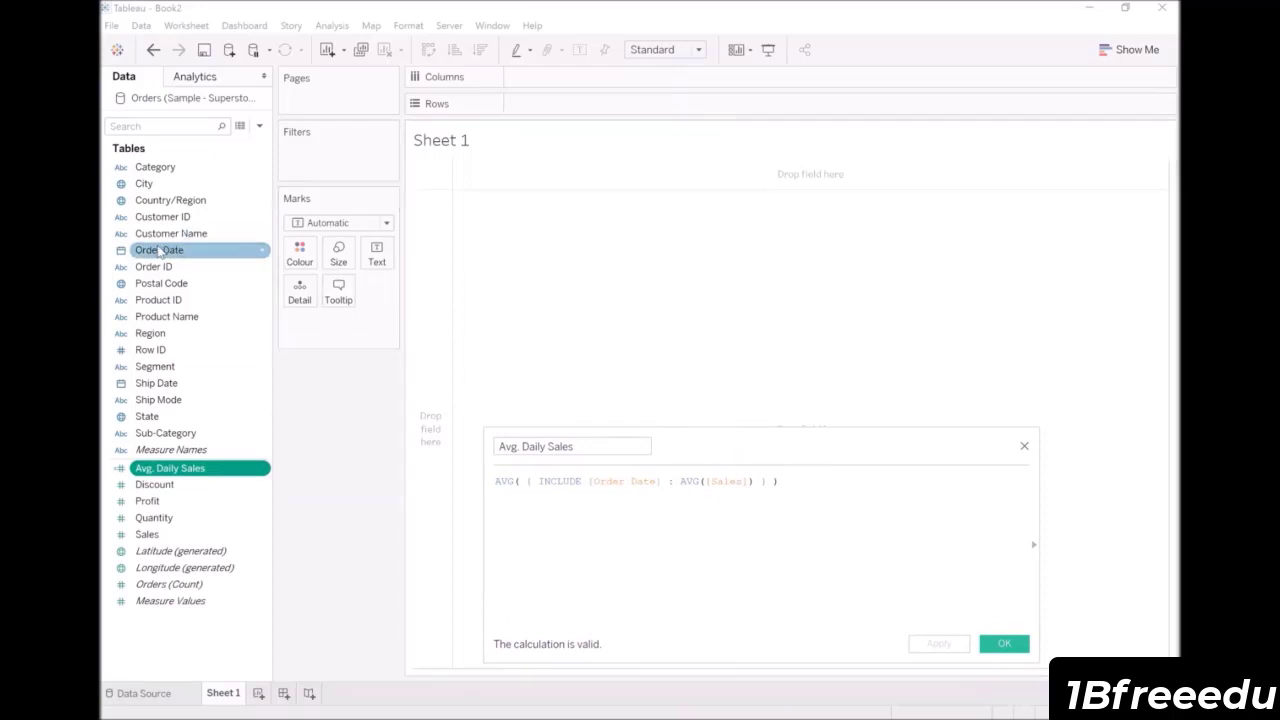
{"action": "left_click_drag", "start_coordinate": [162, 251], "coordinate": [540, 80]}
{"action": "right_click", "coordinate": [553, 80]}
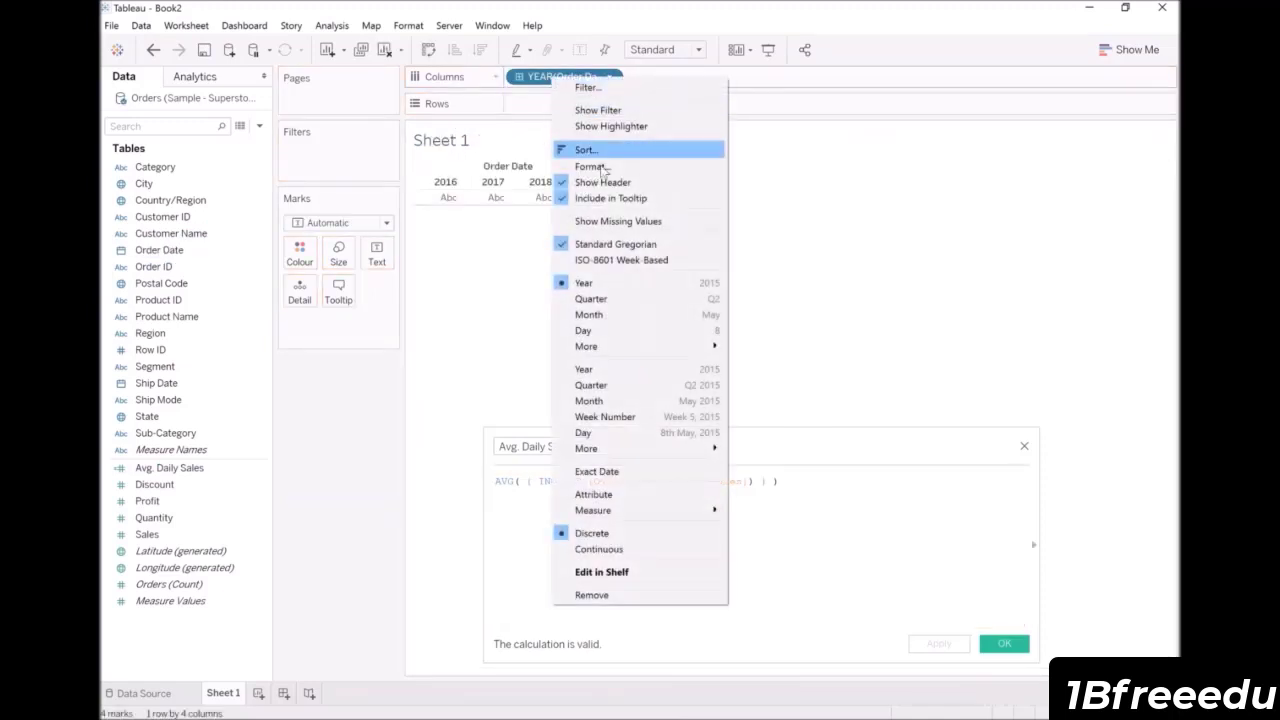
{"action": "left_click", "coordinate": [640, 314]}
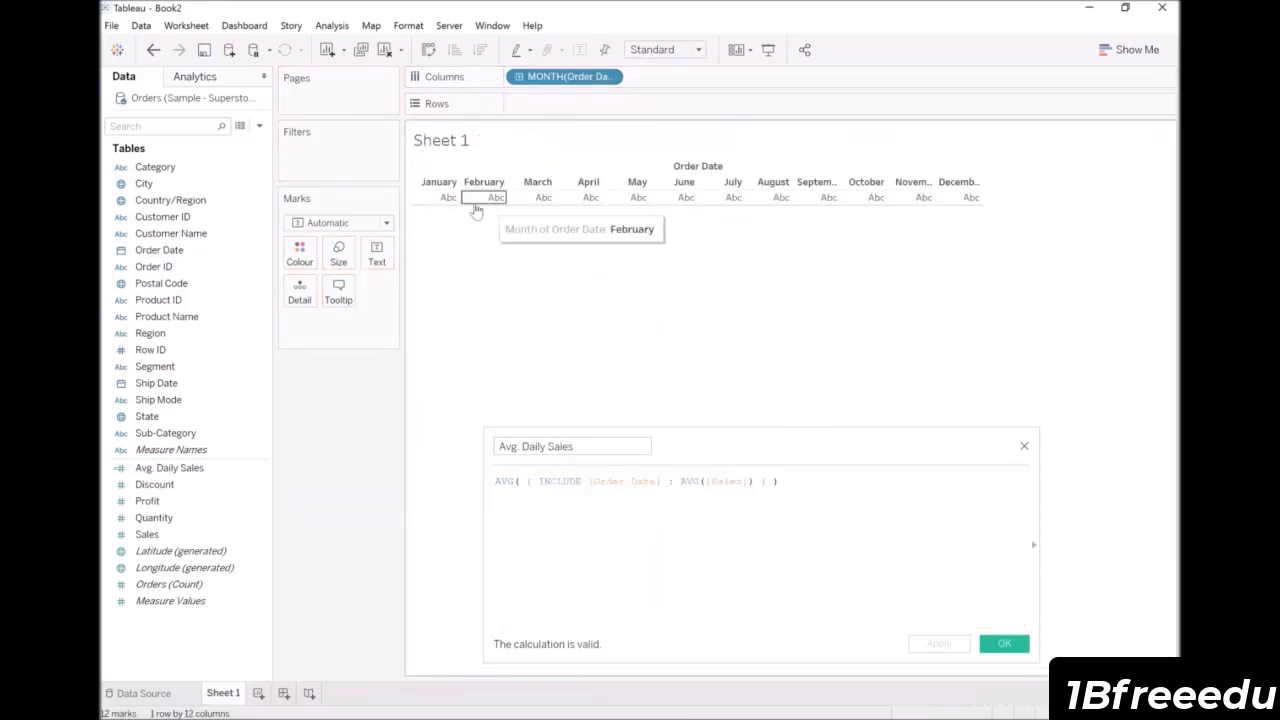
Step: Break the monthly table down by Region in the rows and fill its cells with the sum of Sales
{"action": "left_click", "coordinate": [160, 167]}
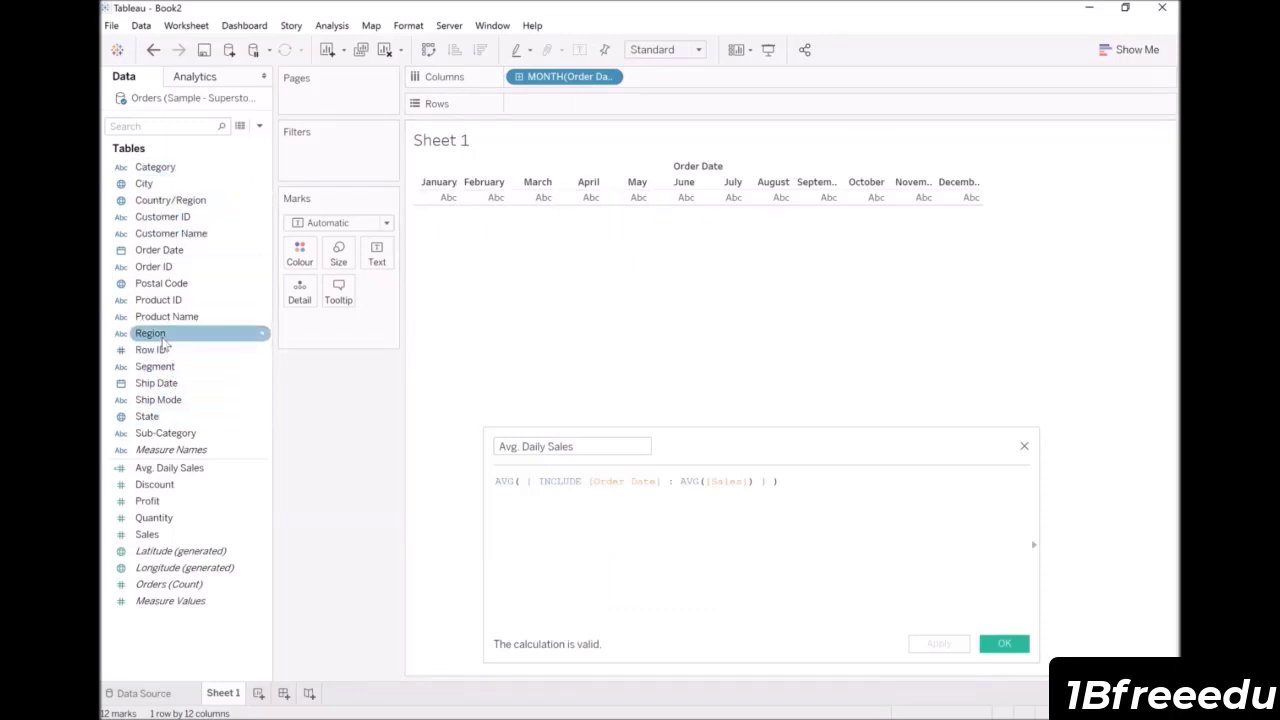
{"action": "left_click_drag", "start_coordinate": [152, 333], "coordinate": [522, 113]}
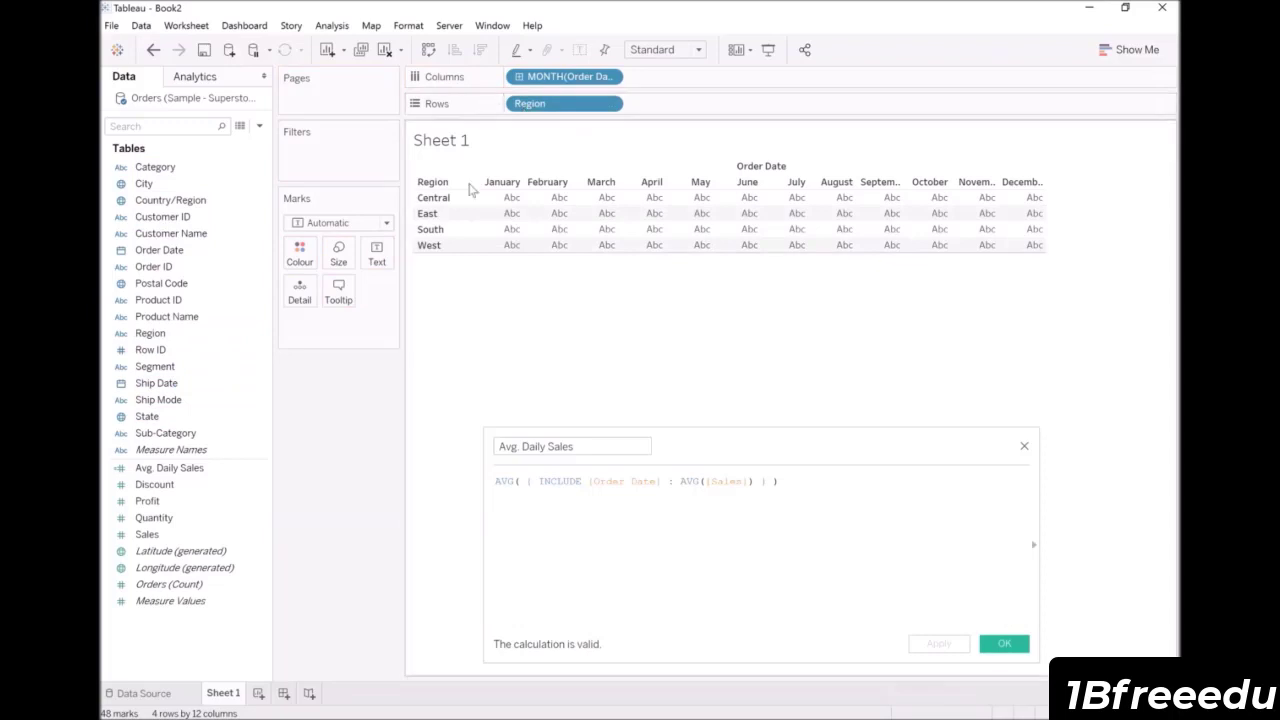
{"action": "double_click", "coordinate": [155, 536]}
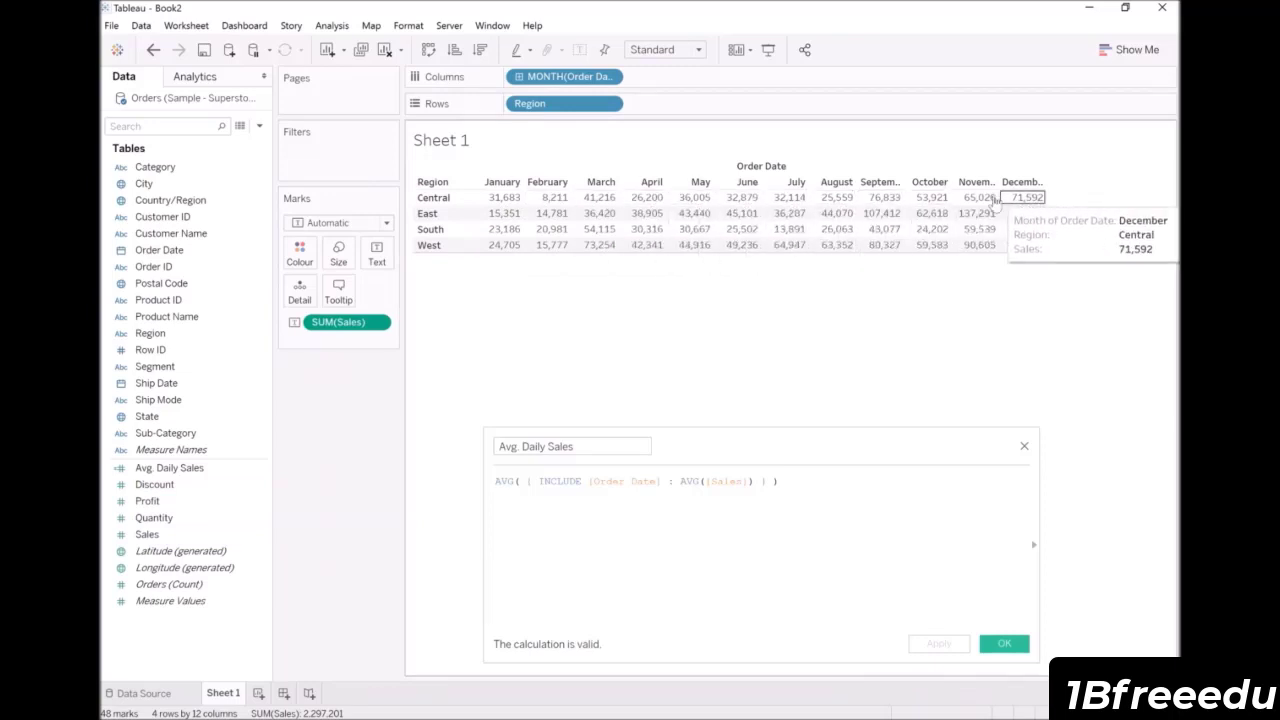
Step: Switch the table's Sales measure from sum to Average and add Avg. Daily Sales to the view
{"action": "right_click", "coordinate": [330, 326]}
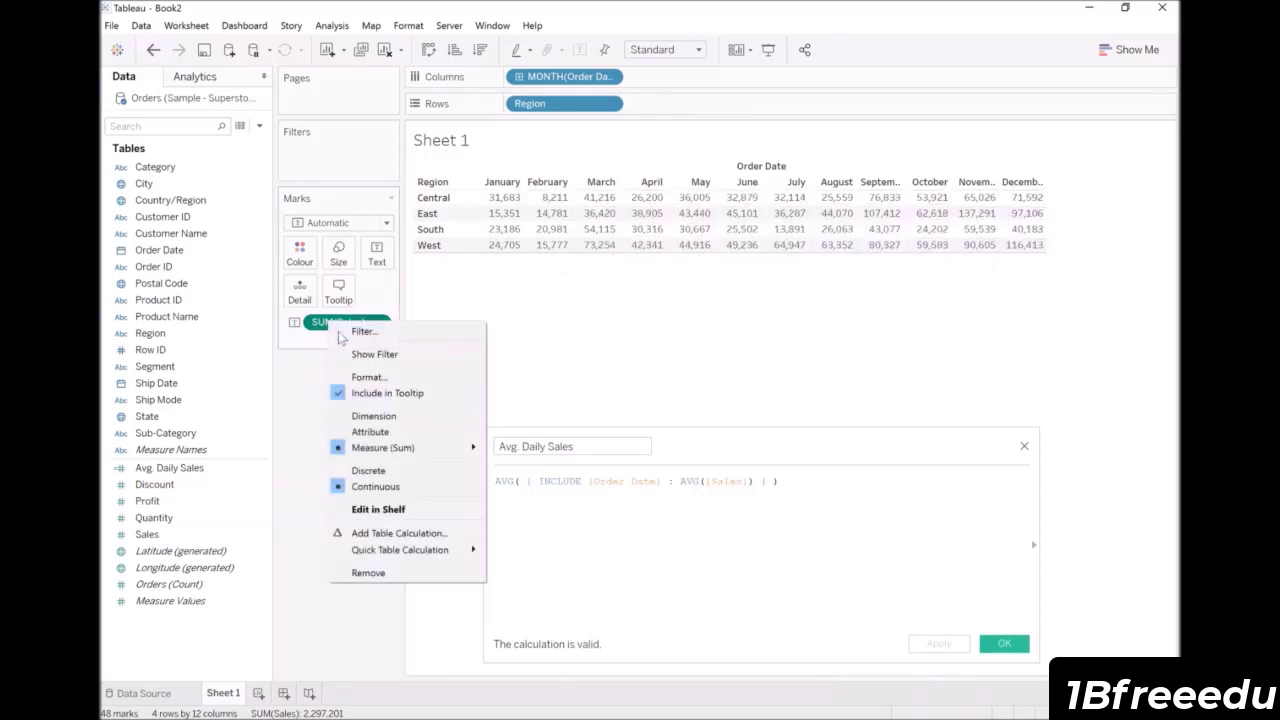
{"action": "mouse_move", "coordinate": [430, 448]}
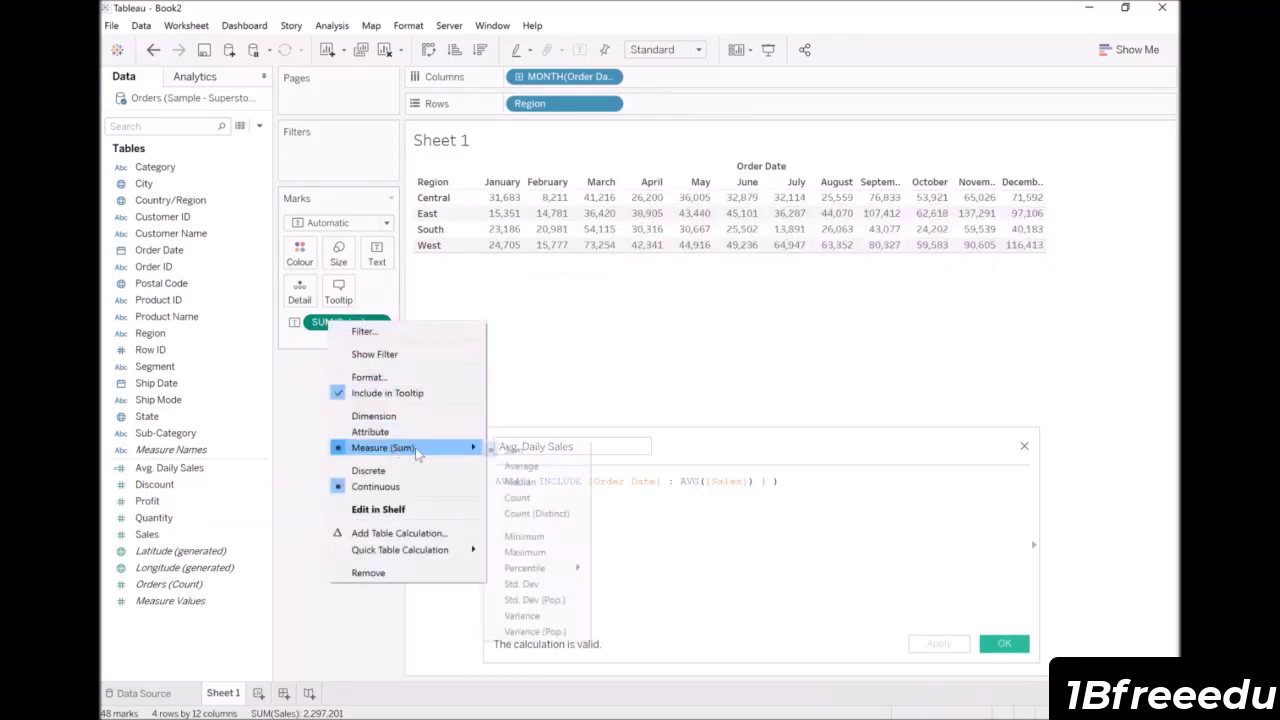
{"action": "left_click", "coordinate": [524, 466]}
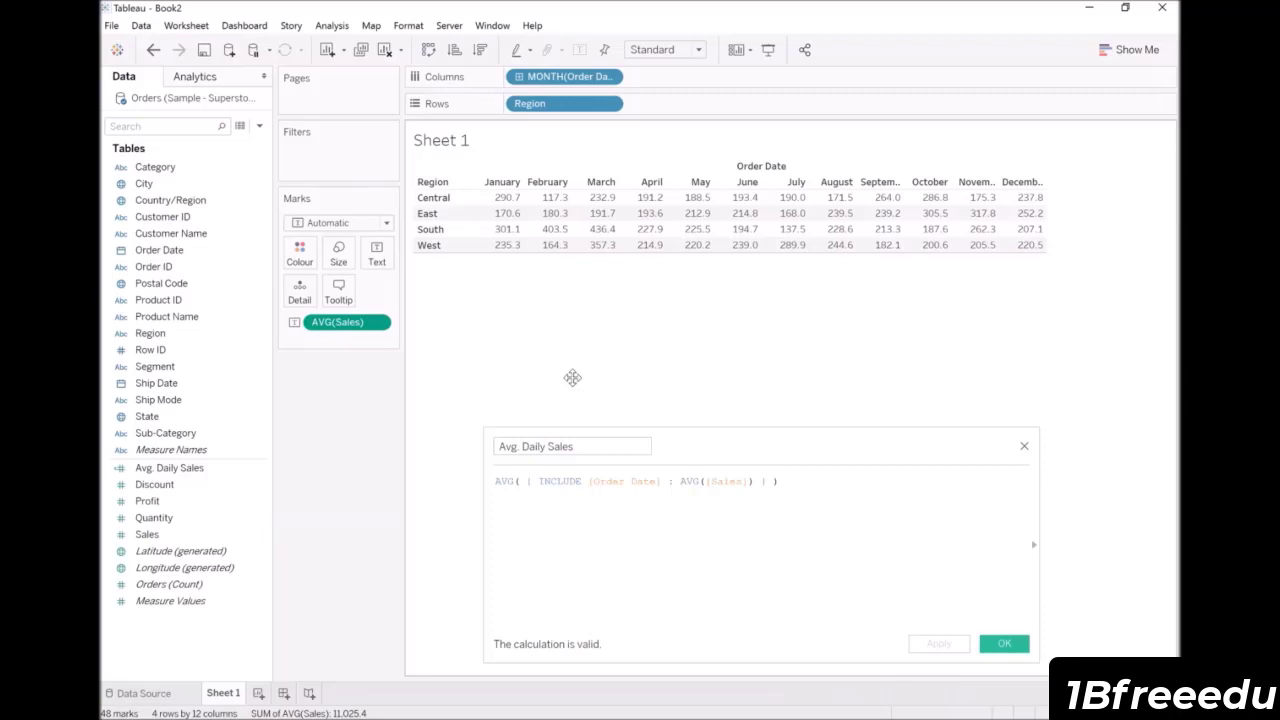
{"action": "left_click", "coordinate": [189, 469]}
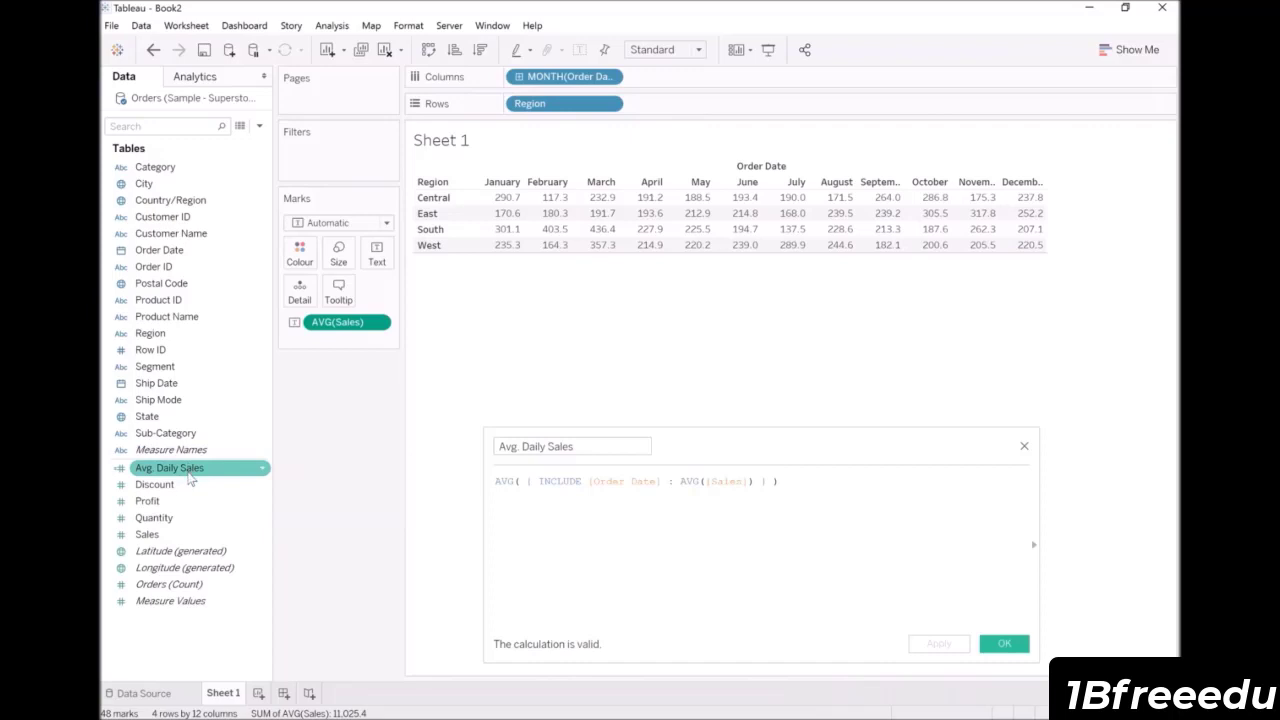
{"action": "double_click", "coordinate": [189, 478]}
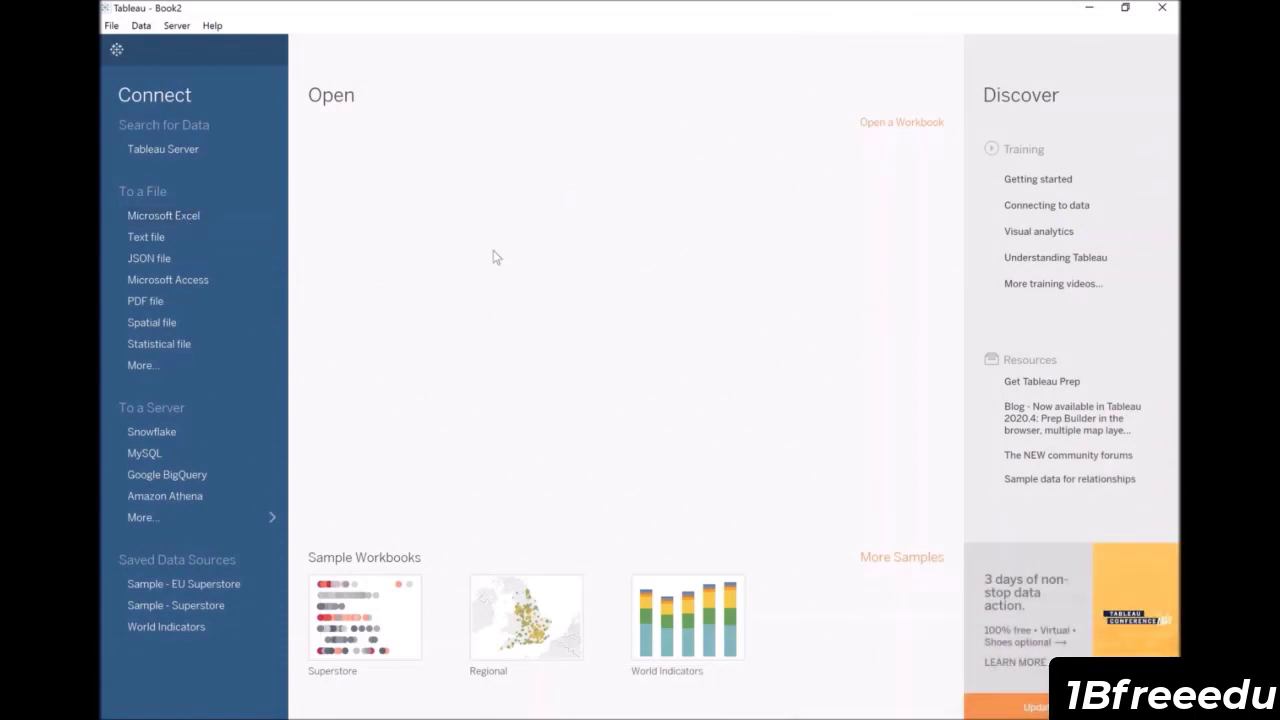
Step: Connect to the Excel file Sample - Superstore.xls and add its Orders sheet to the data source
{"action": "left_click", "coordinate": [181, 216]}
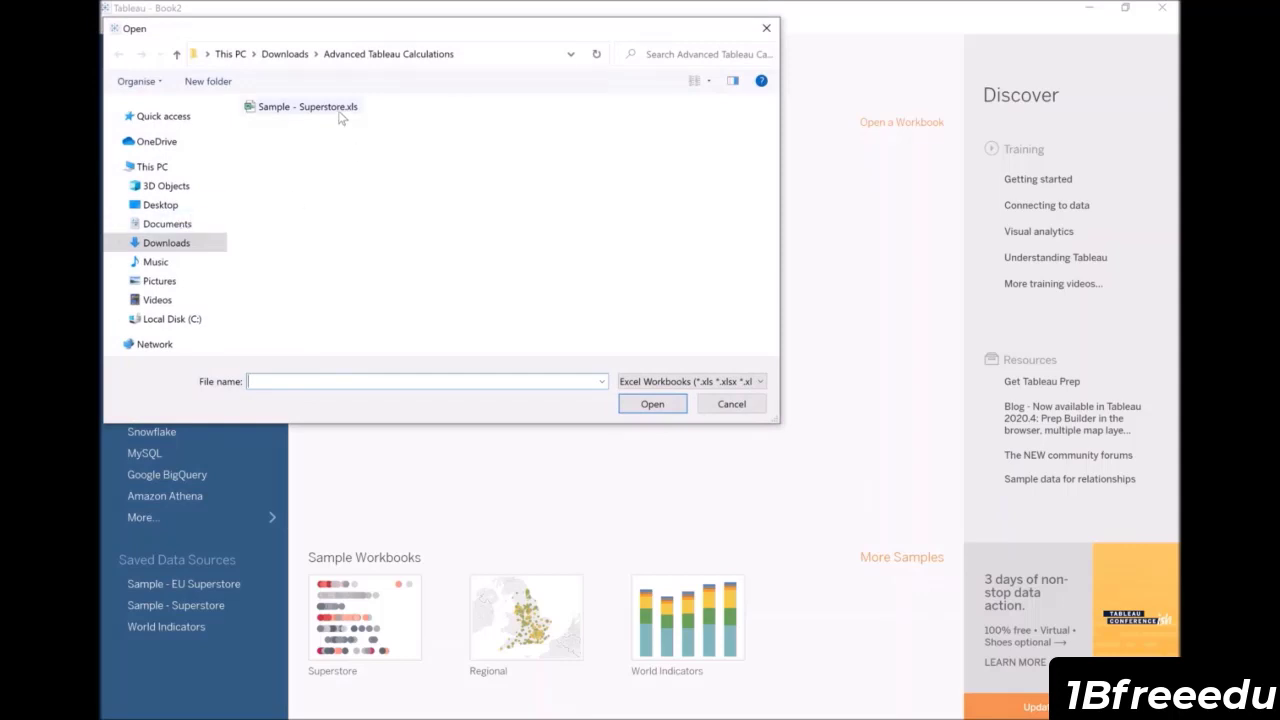
{"action": "double_click", "coordinate": [338, 108]}
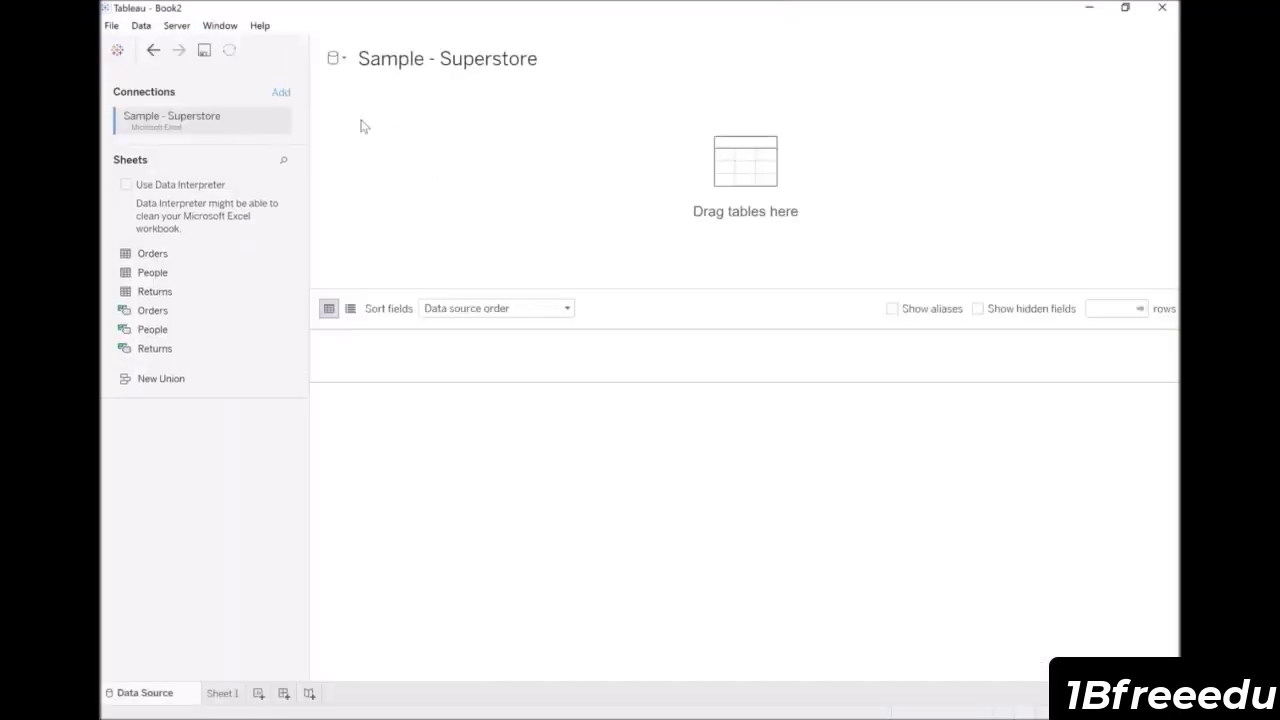
{"action": "left_click_drag", "start_coordinate": [153, 262], "coordinate": [503, 194]}
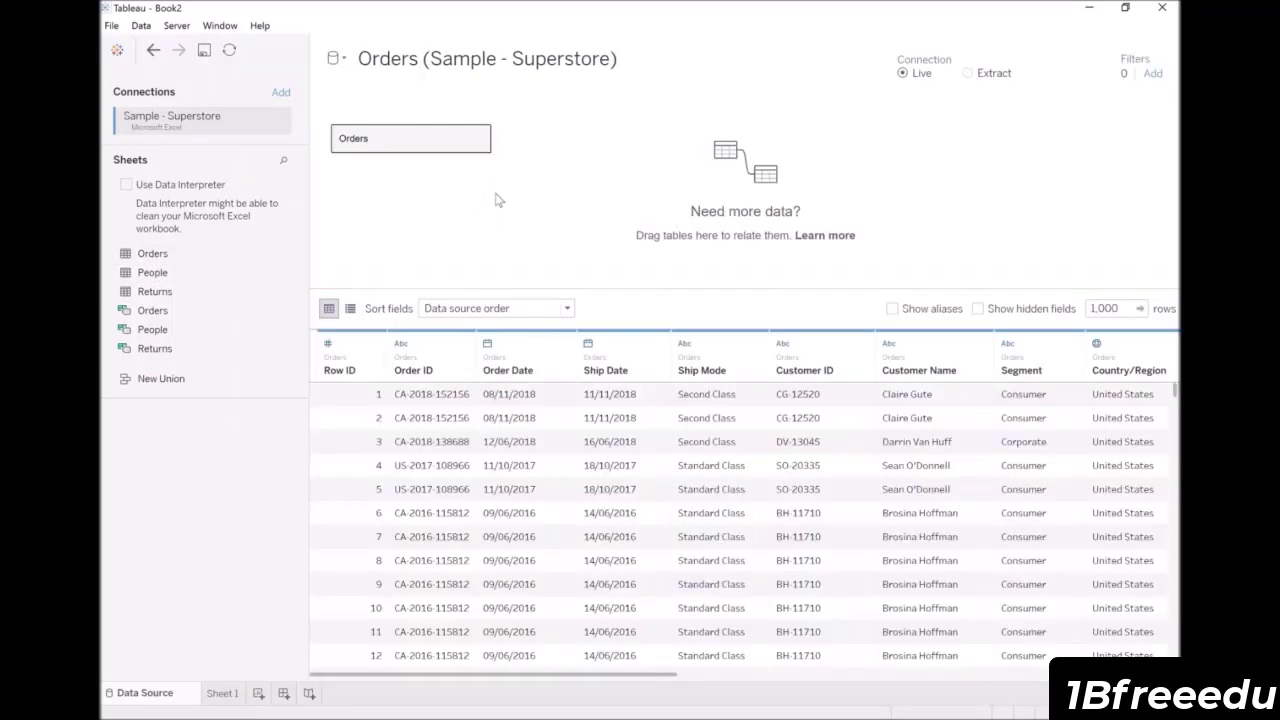
Step: On Sheet 1, lay out Category across the columns and Order Date down the rows by discrete Month
{"action": "left_click", "coordinate": [220, 694]}
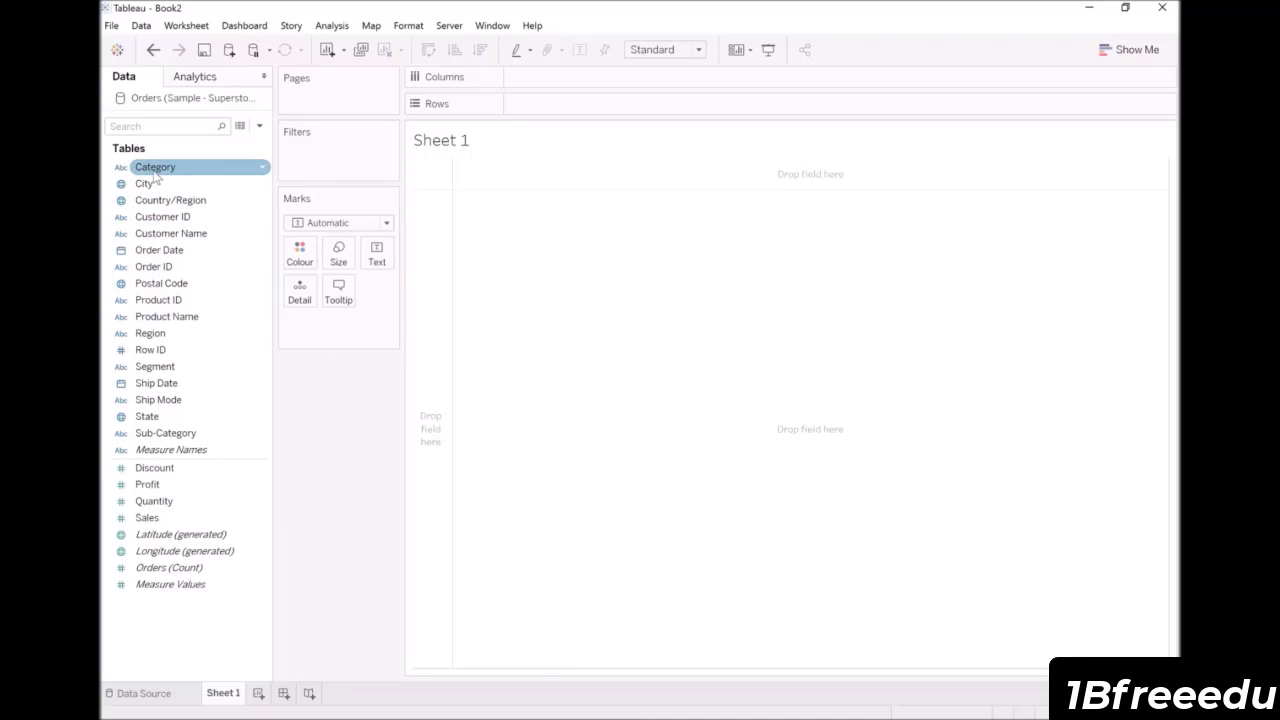
{"action": "left_click_drag", "start_coordinate": [155, 175], "coordinate": [554, 85]}
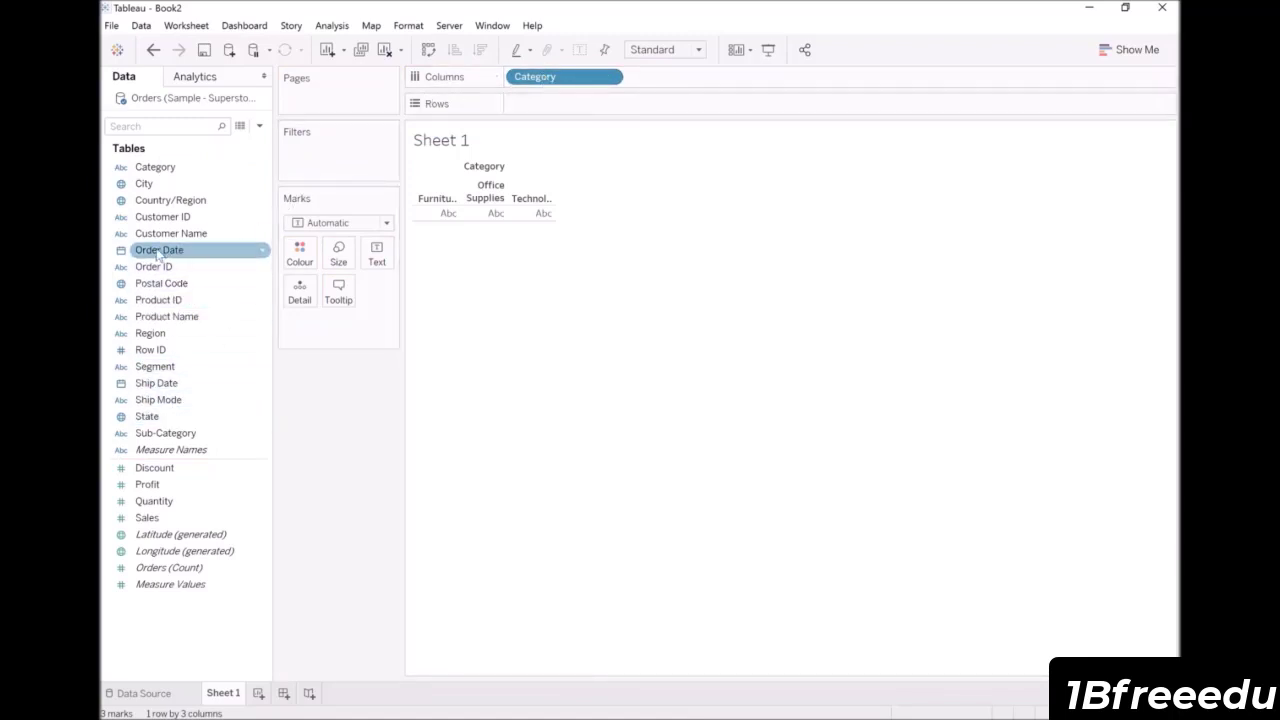
{"action": "left_click_drag", "start_coordinate": [157, 257], "coordinate": [535, 112]}
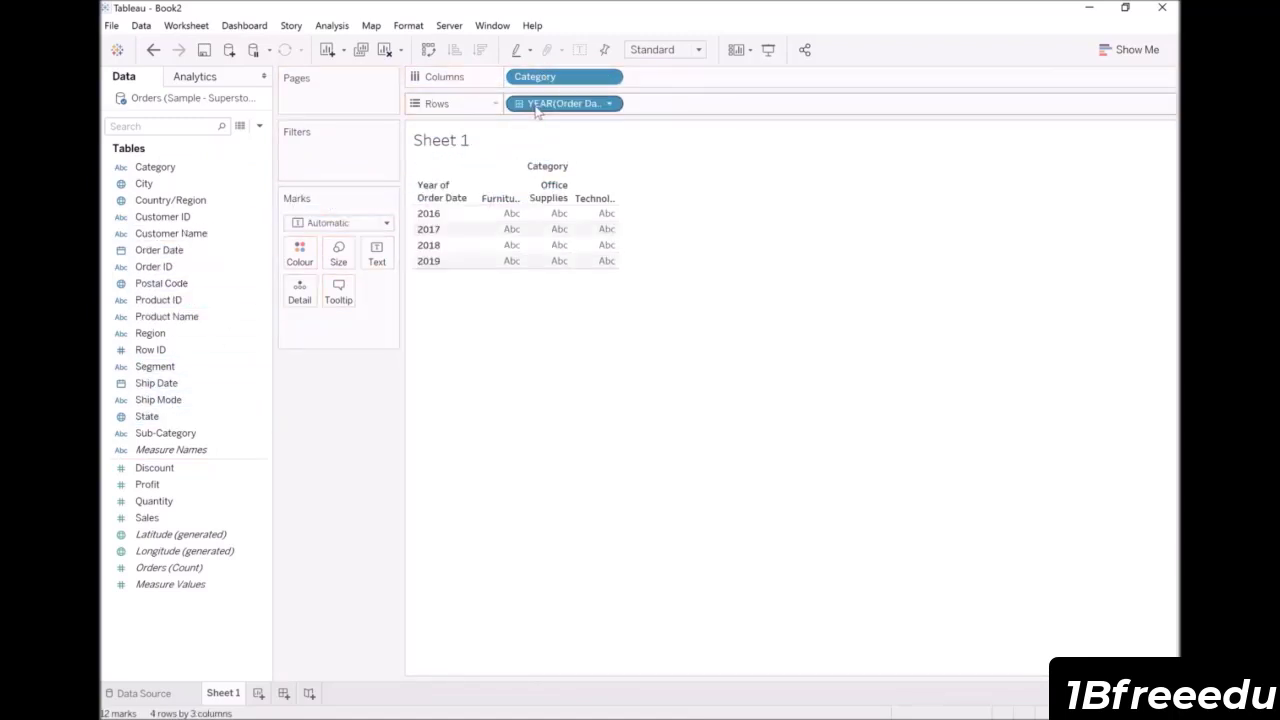
{"action": "right_click", "coordinate": [546, 108]}
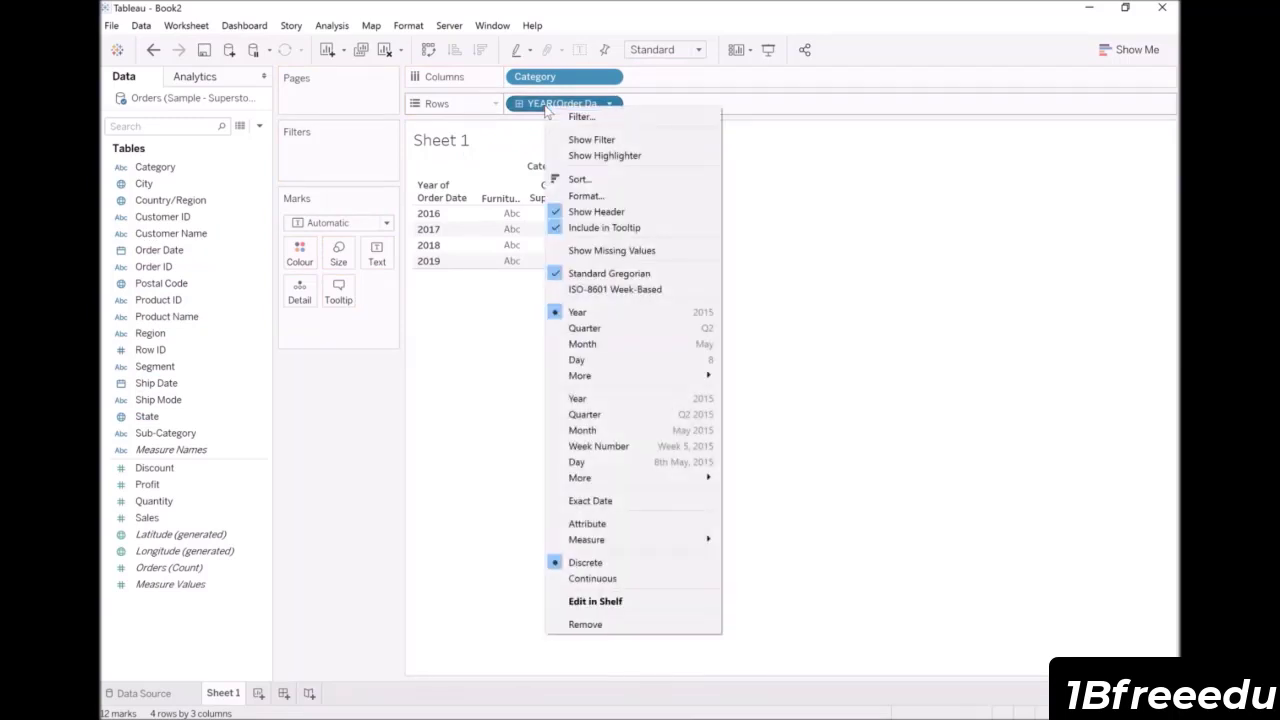
{"action": "left_click", "coordinate": [637, 353]}
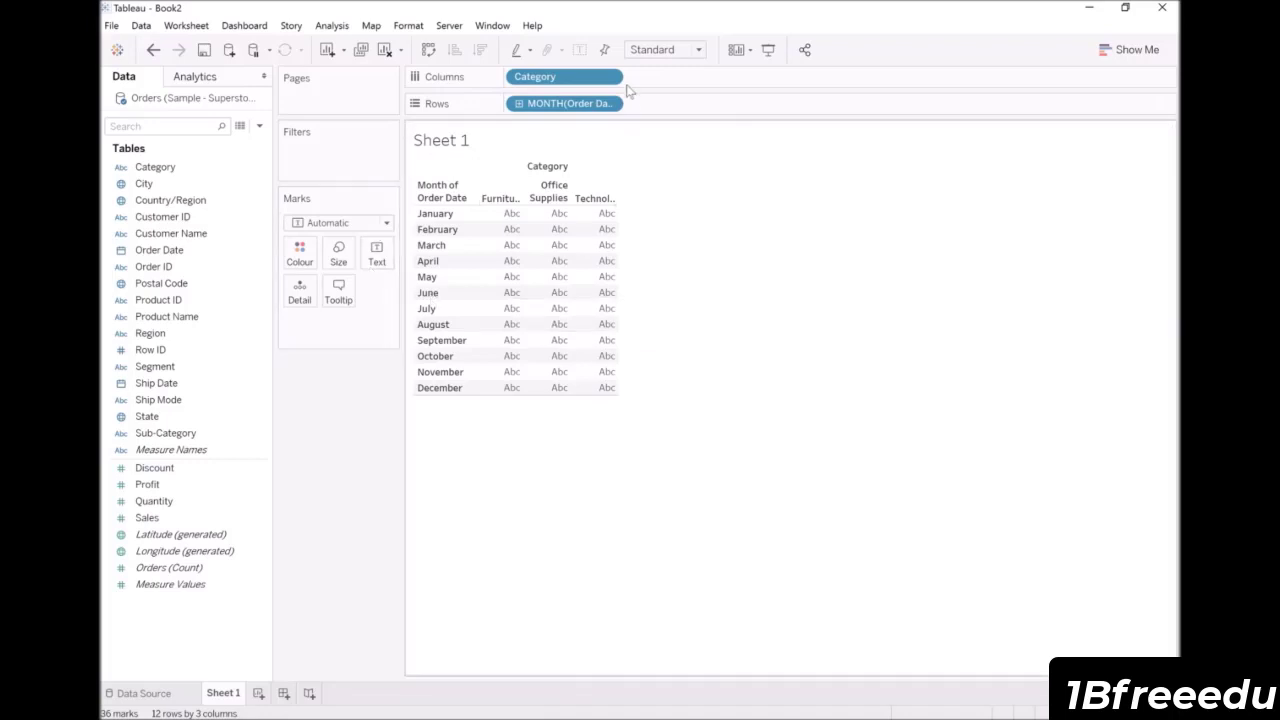
Step: Fit the table to Entire View and fill its cells with the sum of Sales
{"action": "left_click", "coordinate": [665, 49]}
{"action": "left_click", "coordinate": [657, 110]}
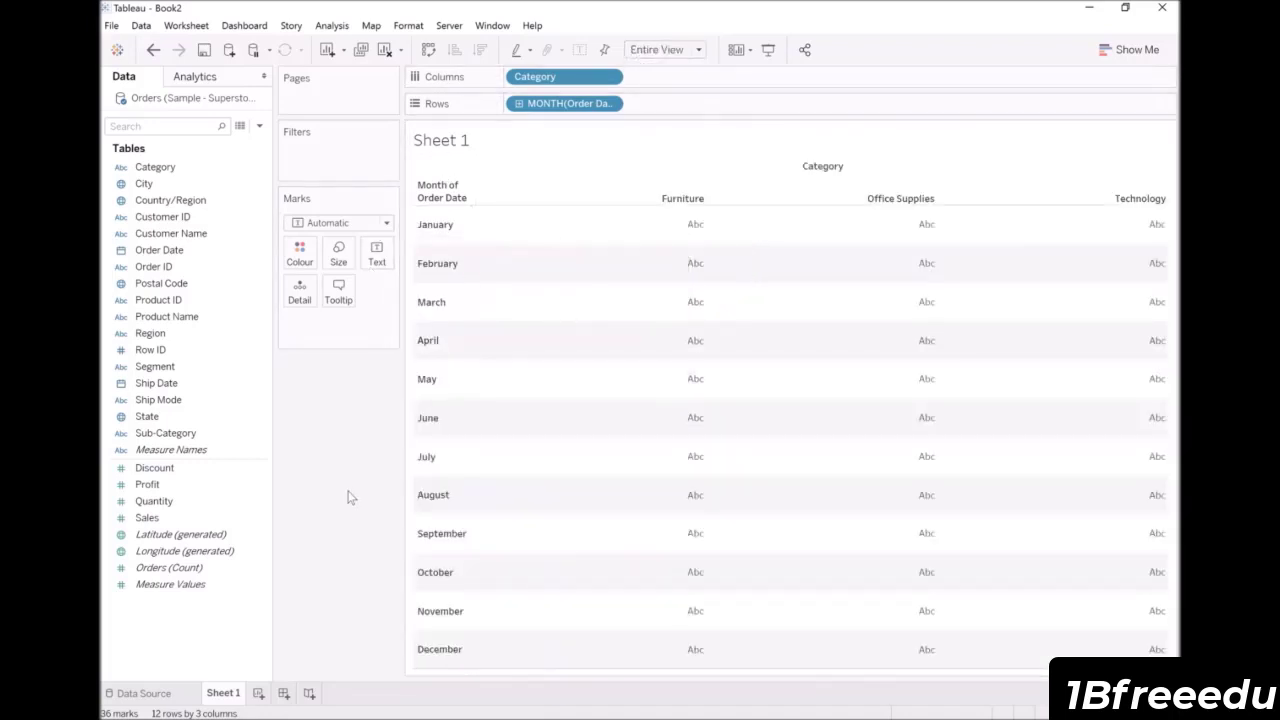
{"action": "left_click", "coordinate": [177, 518]}
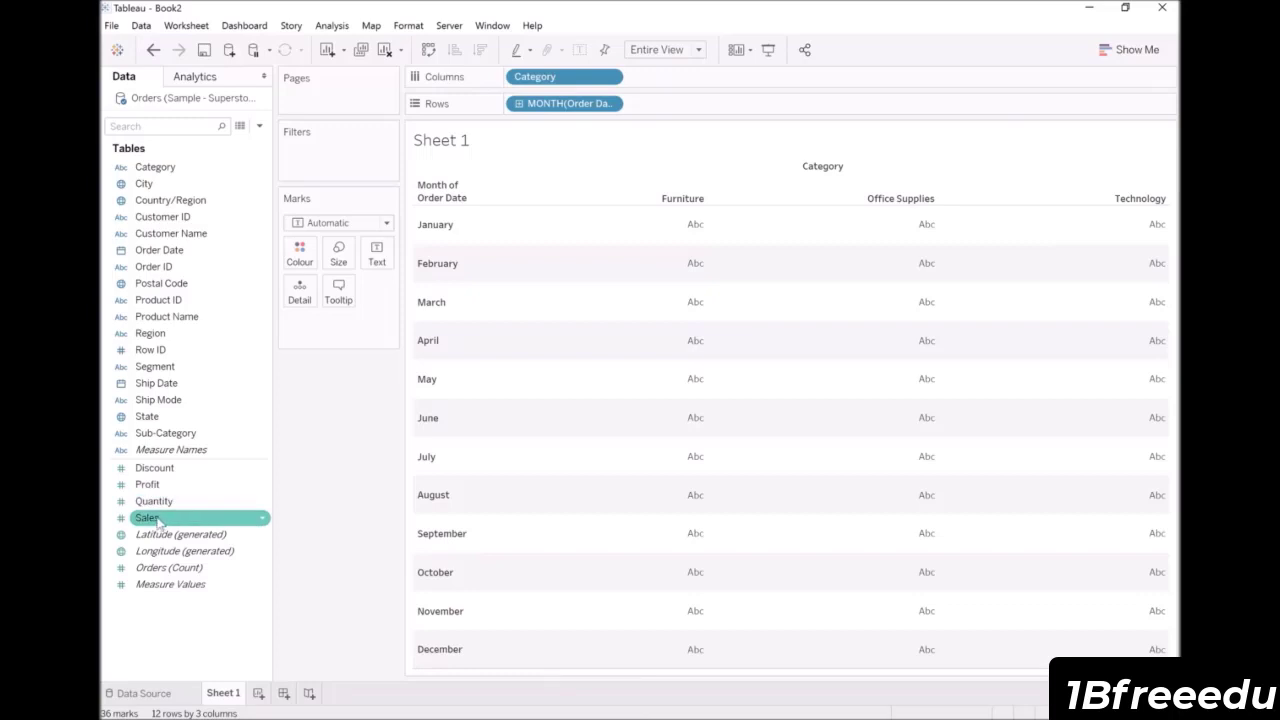
{"action": "left_click_drag", "start_coordinate": [157, 520], "coordinate": [320, 320]}
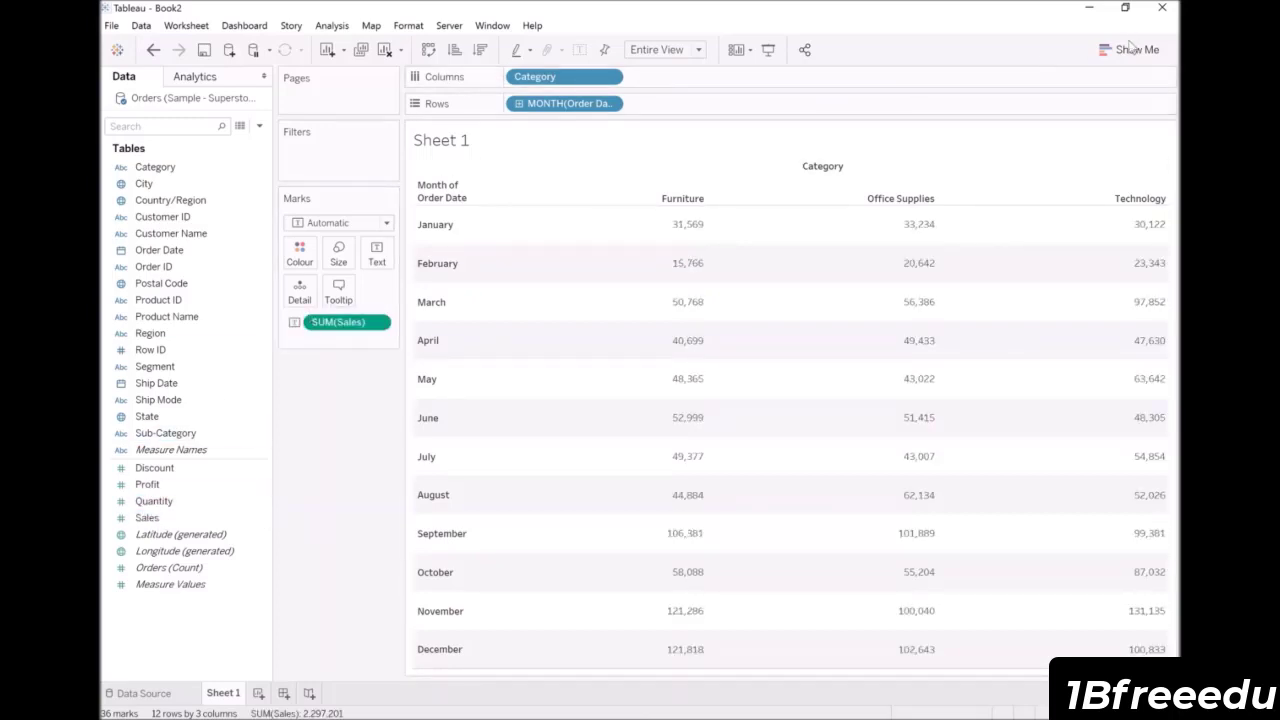
Step: Change the mark type to Bar and size the bars by a copy of SUM(Sales), keeping the label
{"action": "left_click", "coordinate": [340, 222]}
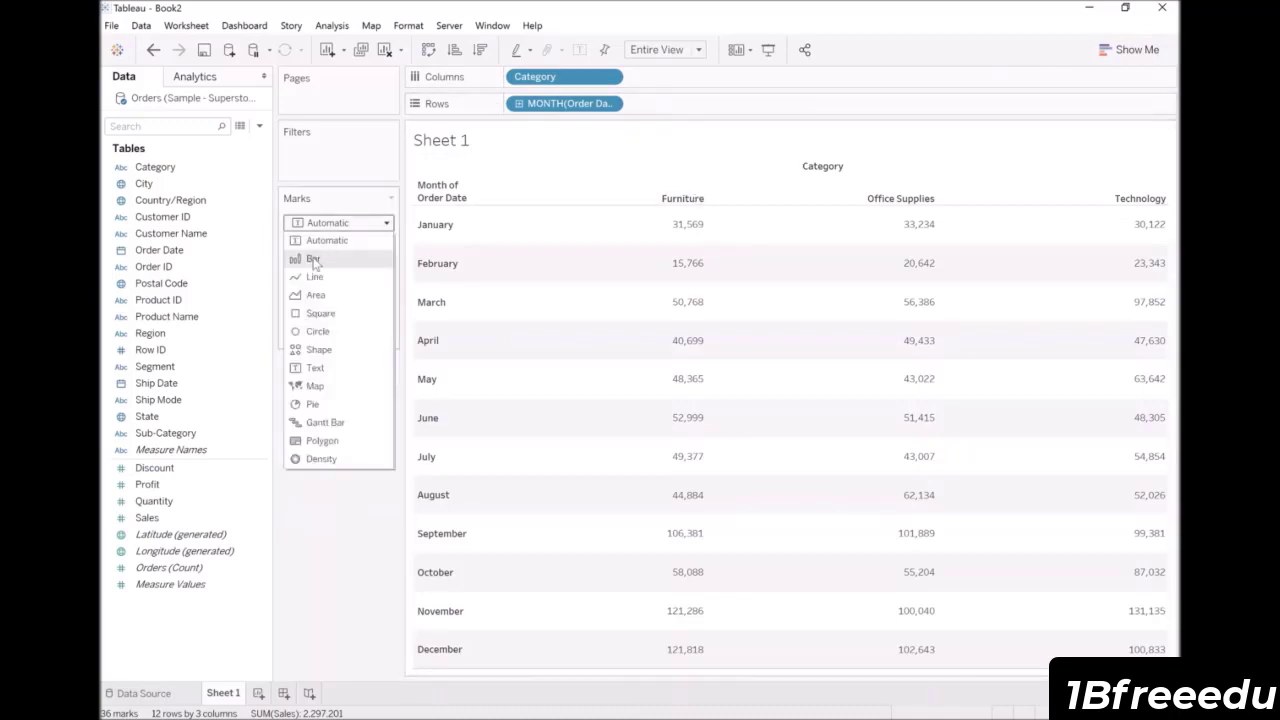
{"action": "left_click", "coordinate": [314, 257]}
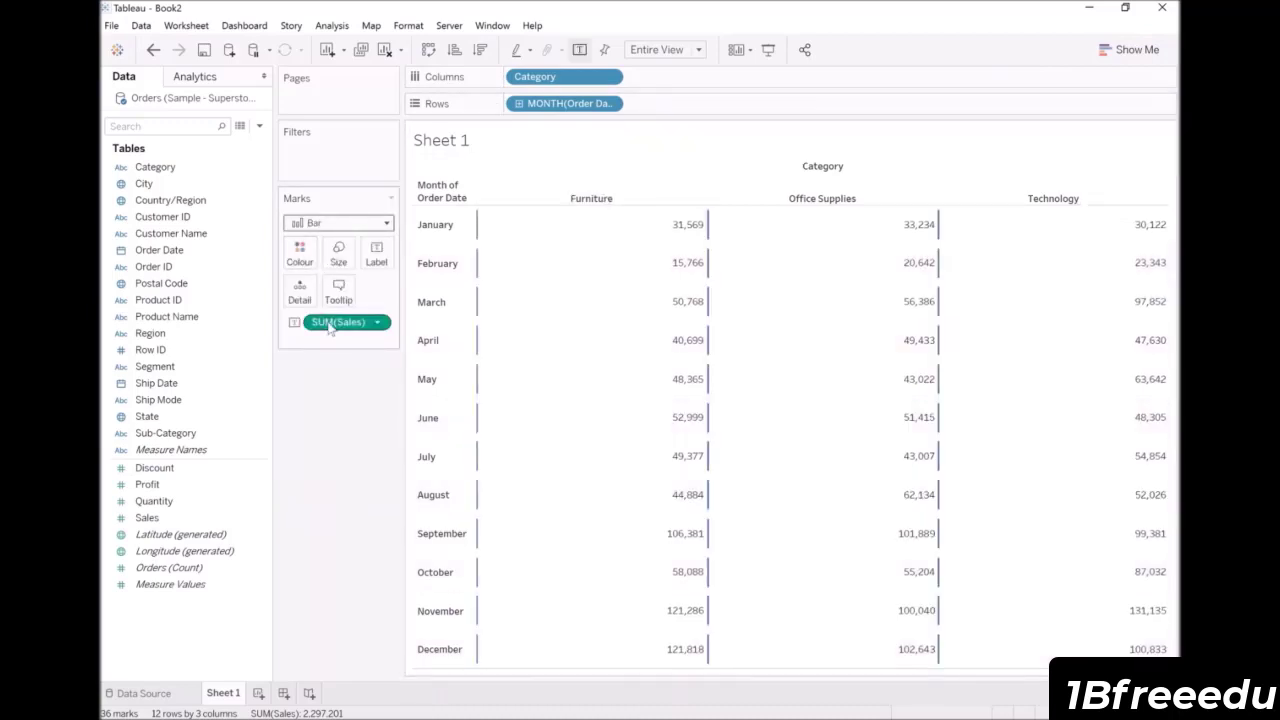
{"action": "left_click_drag", "start_coordinate": [330, 326], "coordinate": [338, 259]}
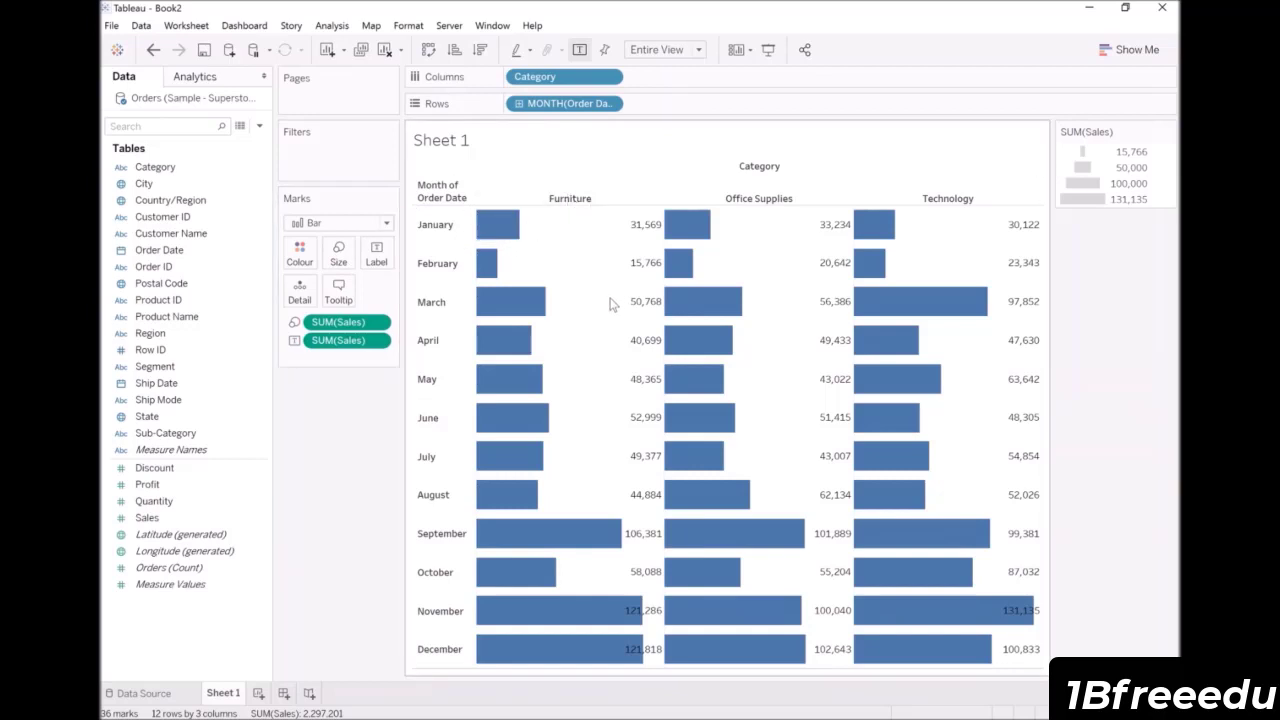
Step: Turn off the mark labels on the bars and close the label settings
{"action": "left_click", "coordinate": [376, 254]}
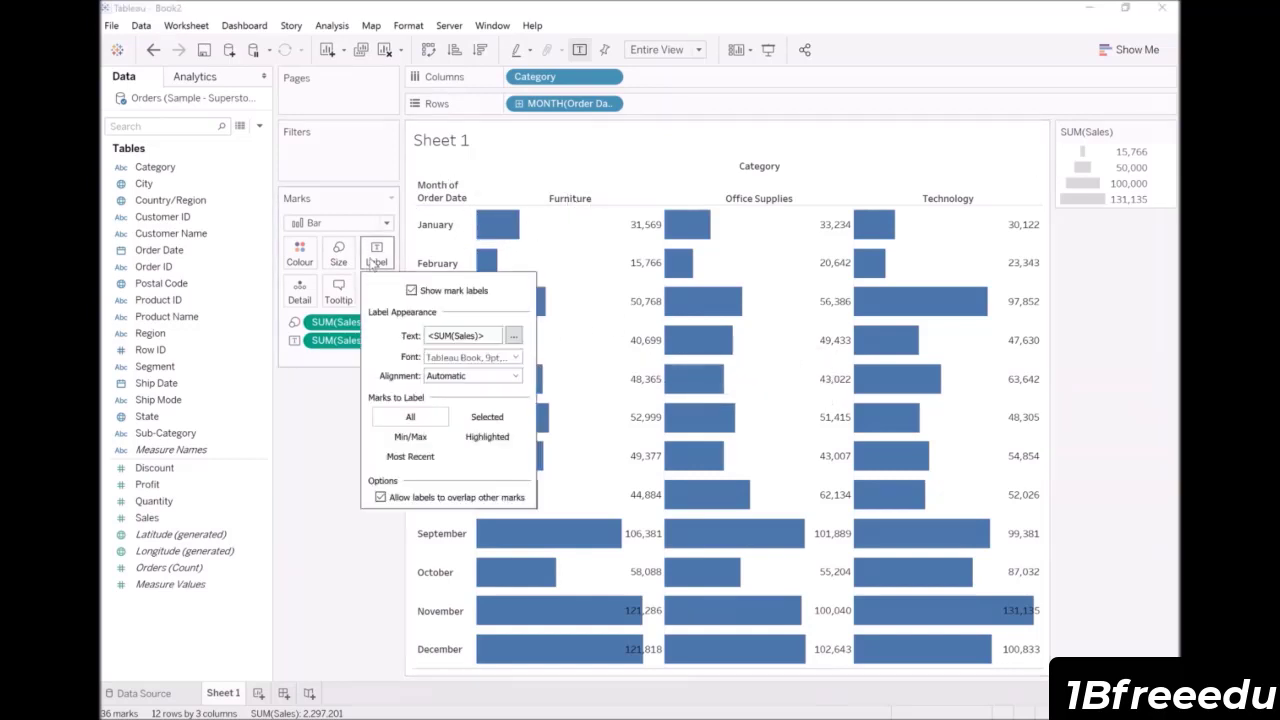
{"action": "left_click", "coordinate": [411, 291]}
{"action": "left_click", "coordinate": [294, 444]}
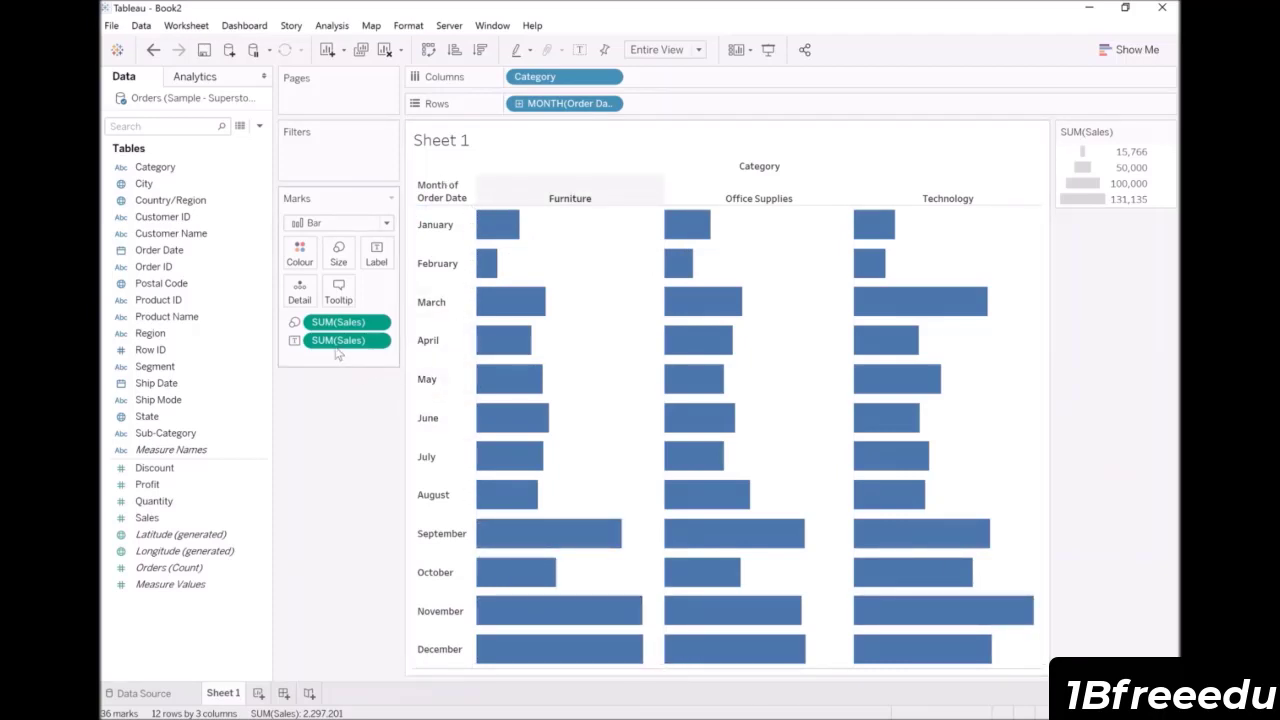
Step: Colour the bars by a copy of SUM(Sales) and apply the Blue palette
{"action": "left_click_drag", "start_coordinate": [338, 341], "coordinate": [302, 263]}
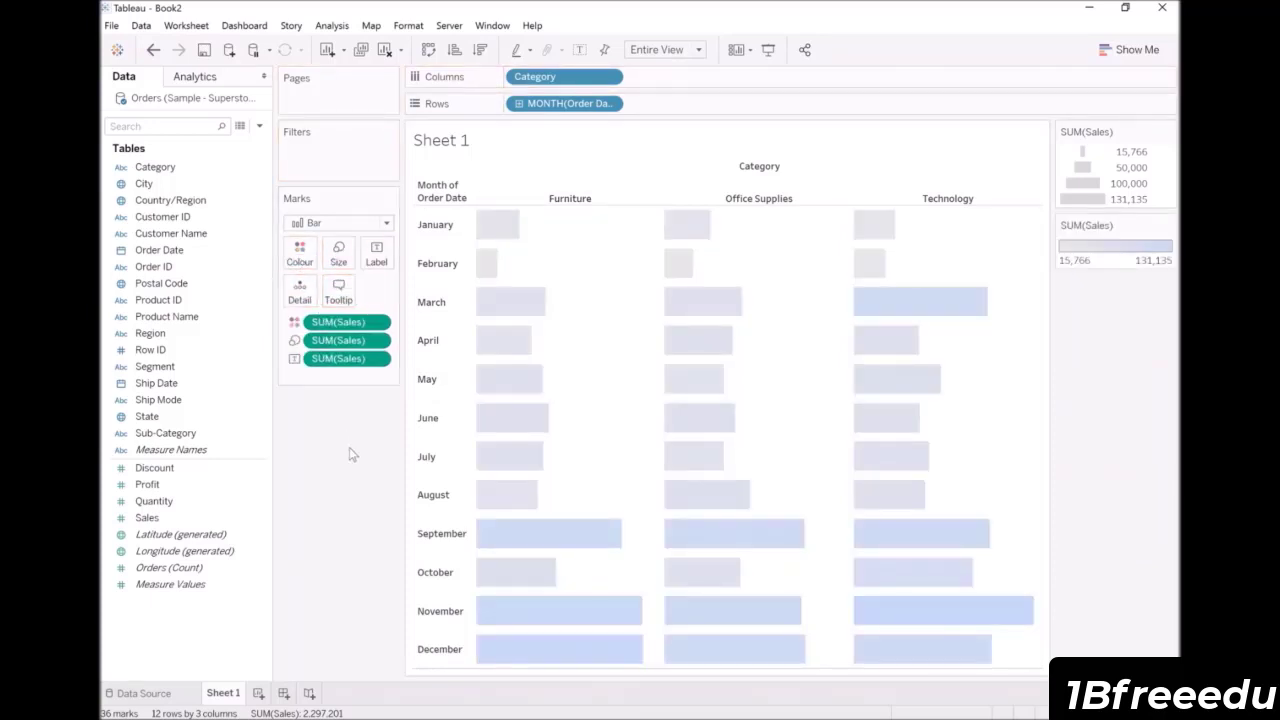
{"action": "mouse_move", "coordinate": [895, 375]}
{"action": "left_click", "coordinate": [309, 258]}
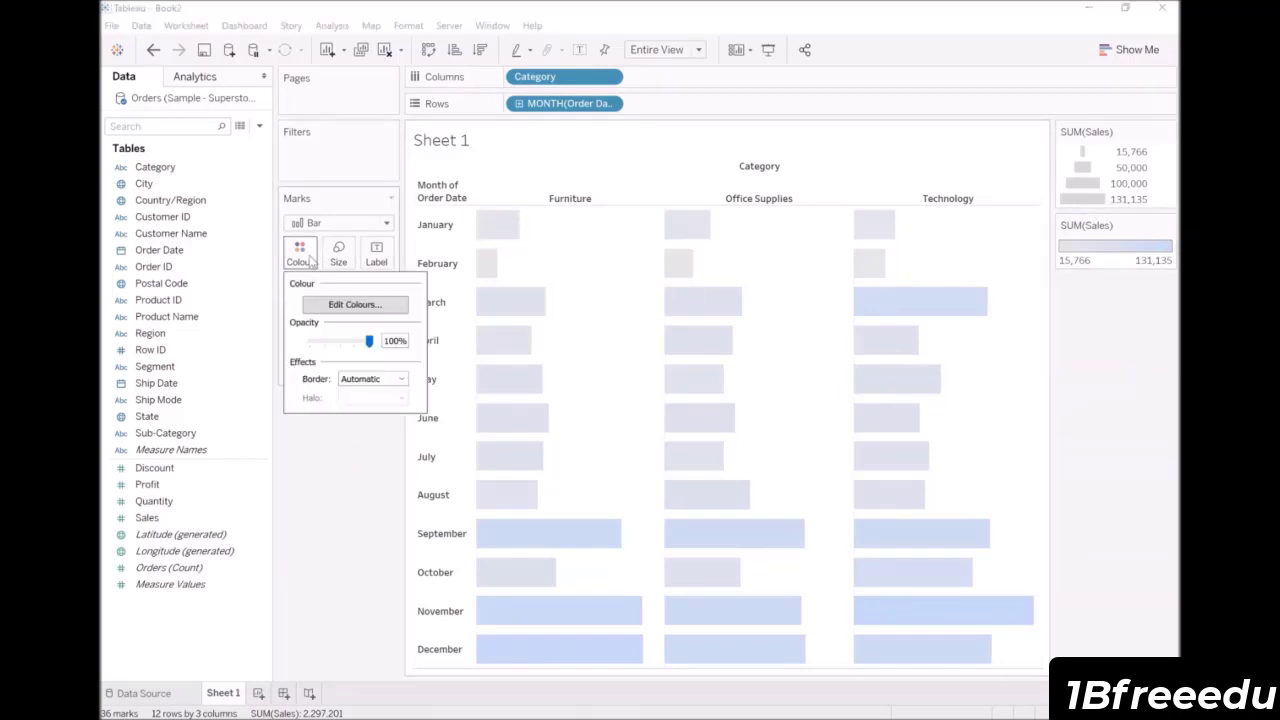
{"action": "left_click", "coordinate": [355, 304]}
{"action": "left_click", "coordinate": [553, 303]}
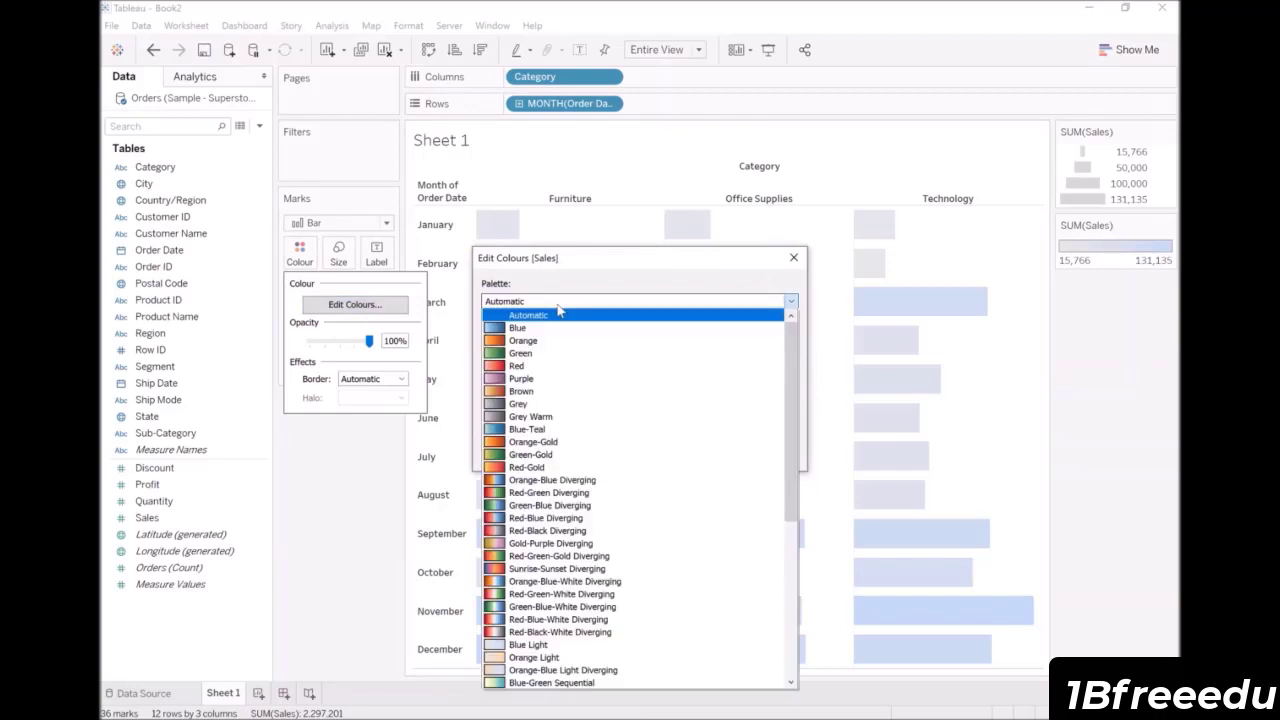
{"action": "left_click", "coordinate": [555, 329]}
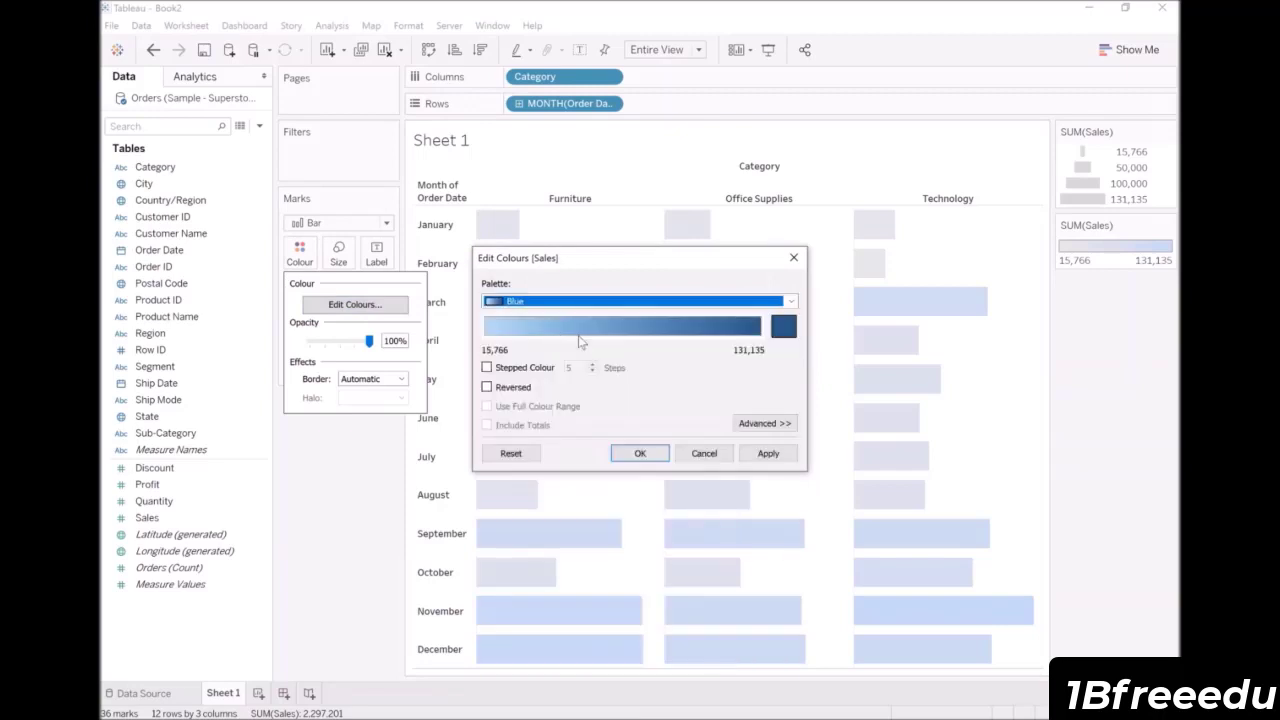
{"action": "left_click", "coordinate": [768, 453]}
{"action": "left_click", "coordinate": [640, 453]}
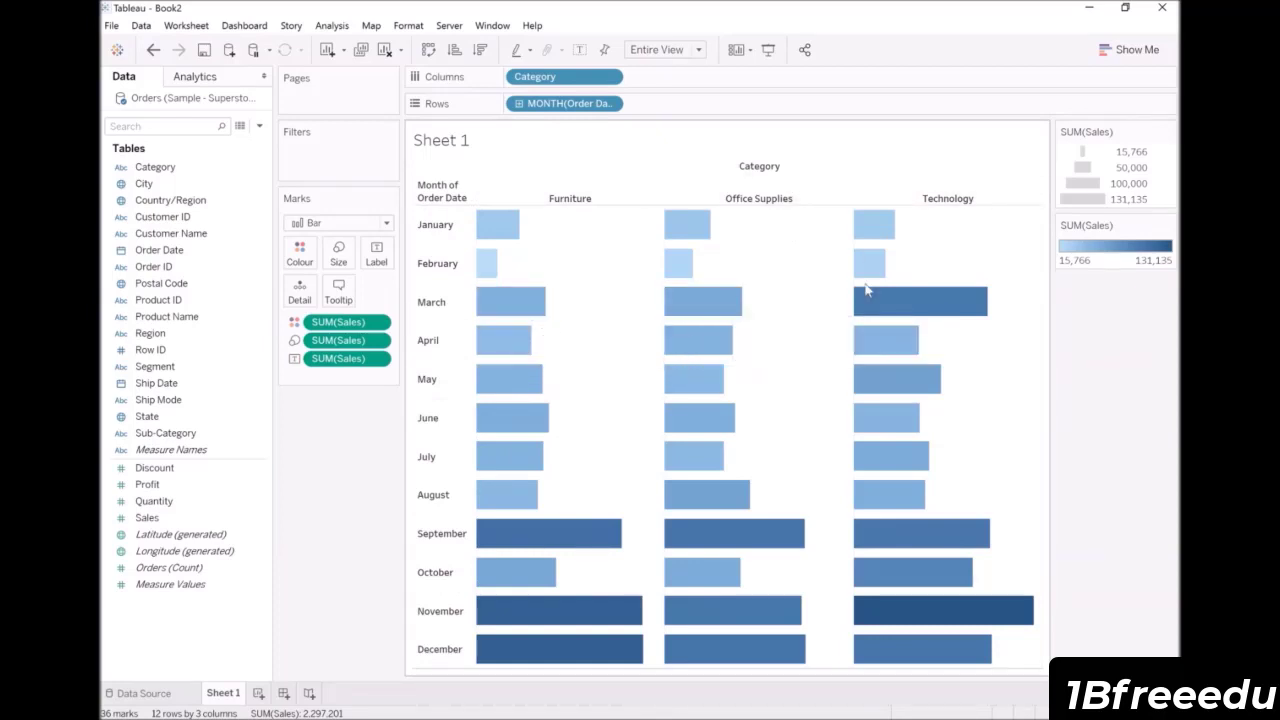
Step: Create a calculated field named Sales Exclude Category
{"action": "mouse_move", "coordinate": [493, 300]}
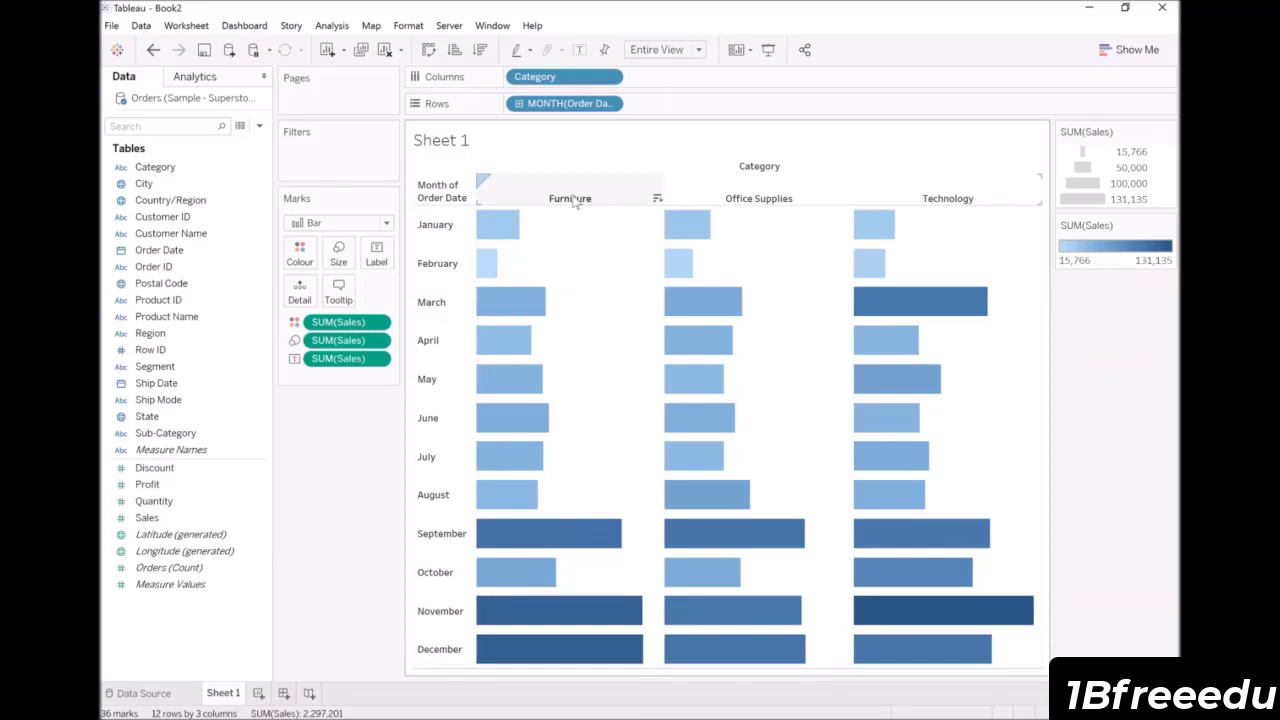
{"action": "mouse_move", "coordinate": [562, 298]}
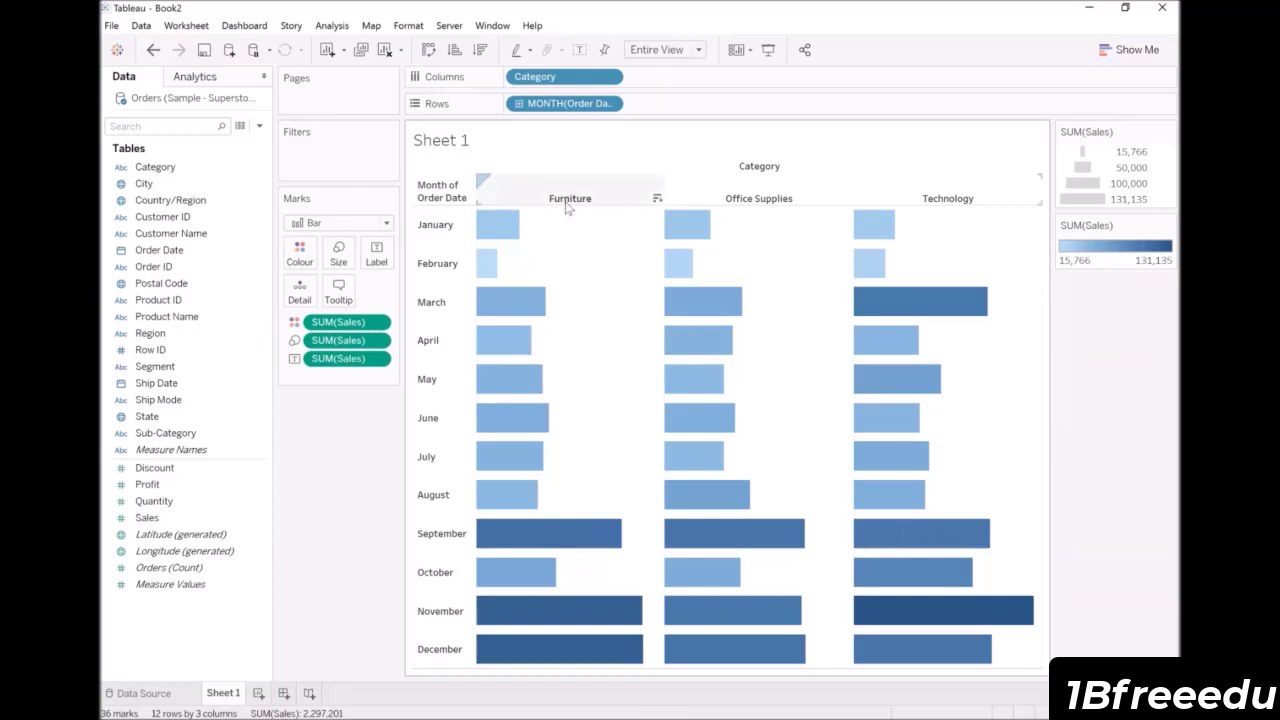
{"action": "right_click", "coordinate": [205, 612]}
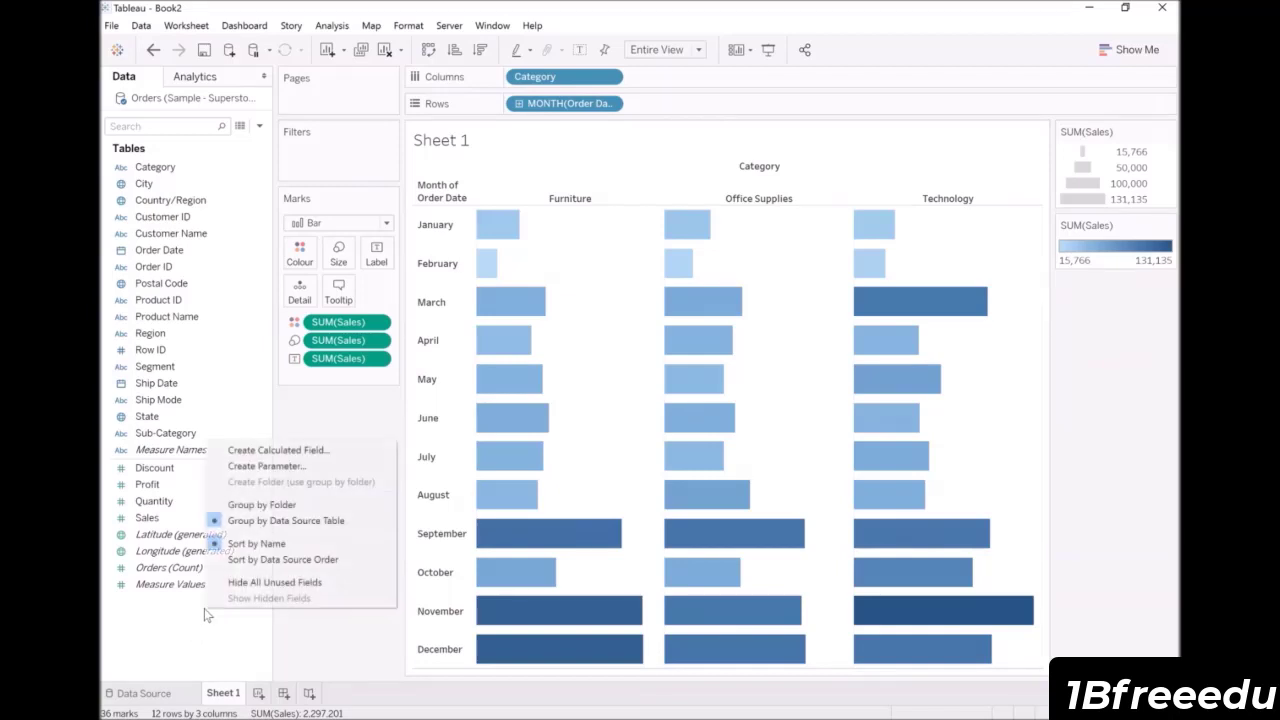
{"action": "left_click", "coordinate": [290, 450]}
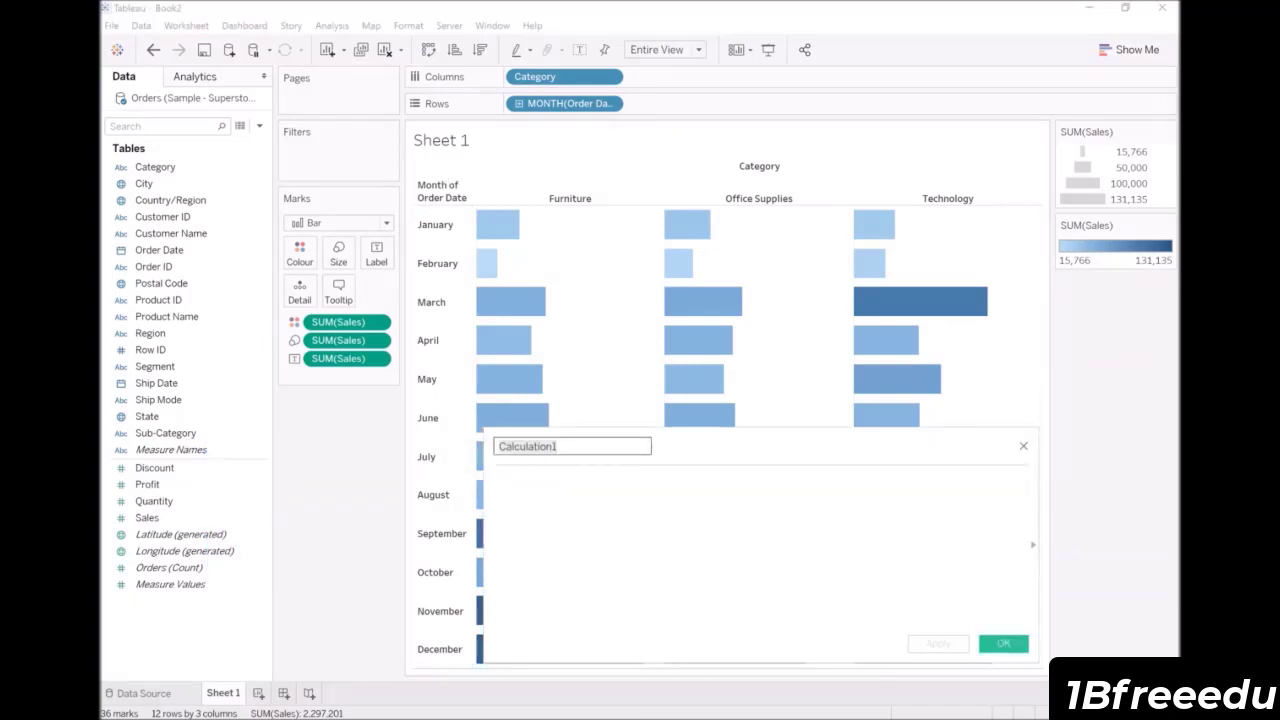
{"action": "type", "text": "Sales Exclude Category"}
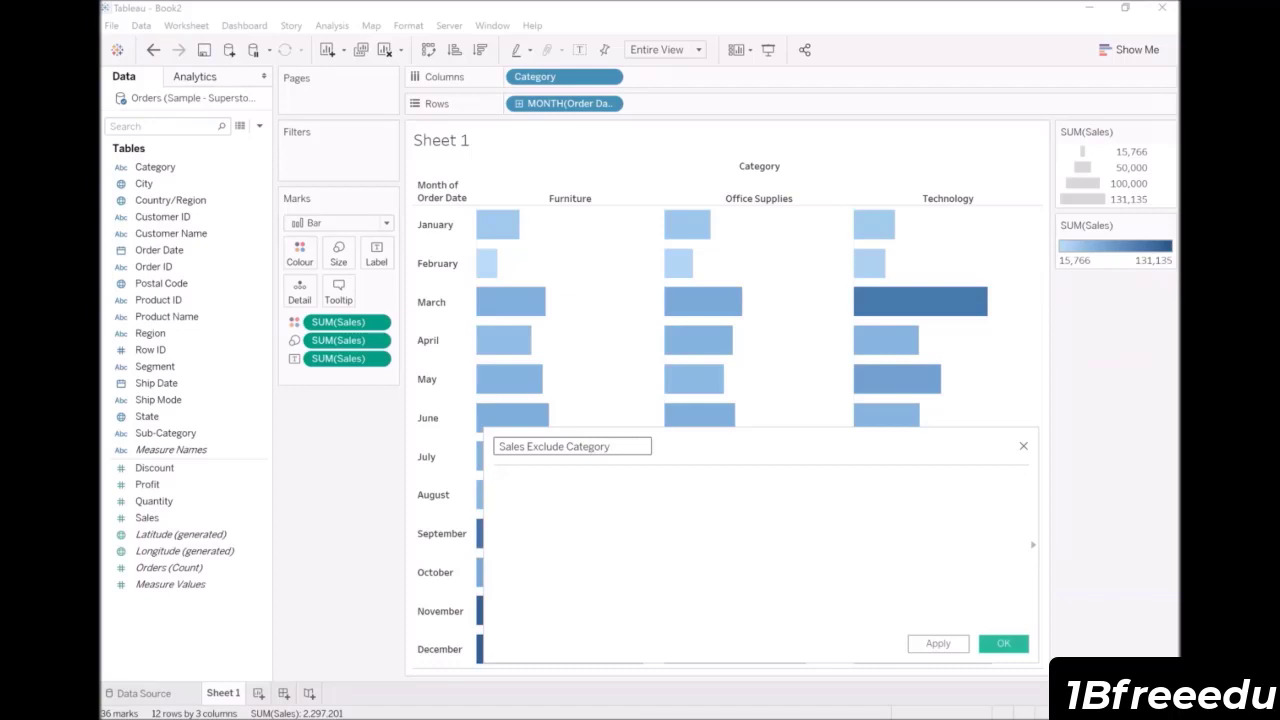
Step: Define the calculation as { EXCLUDE [Category] : SUM([Sales]) }, then apply and save the calculated field
{"action": "type", "text": "a"}
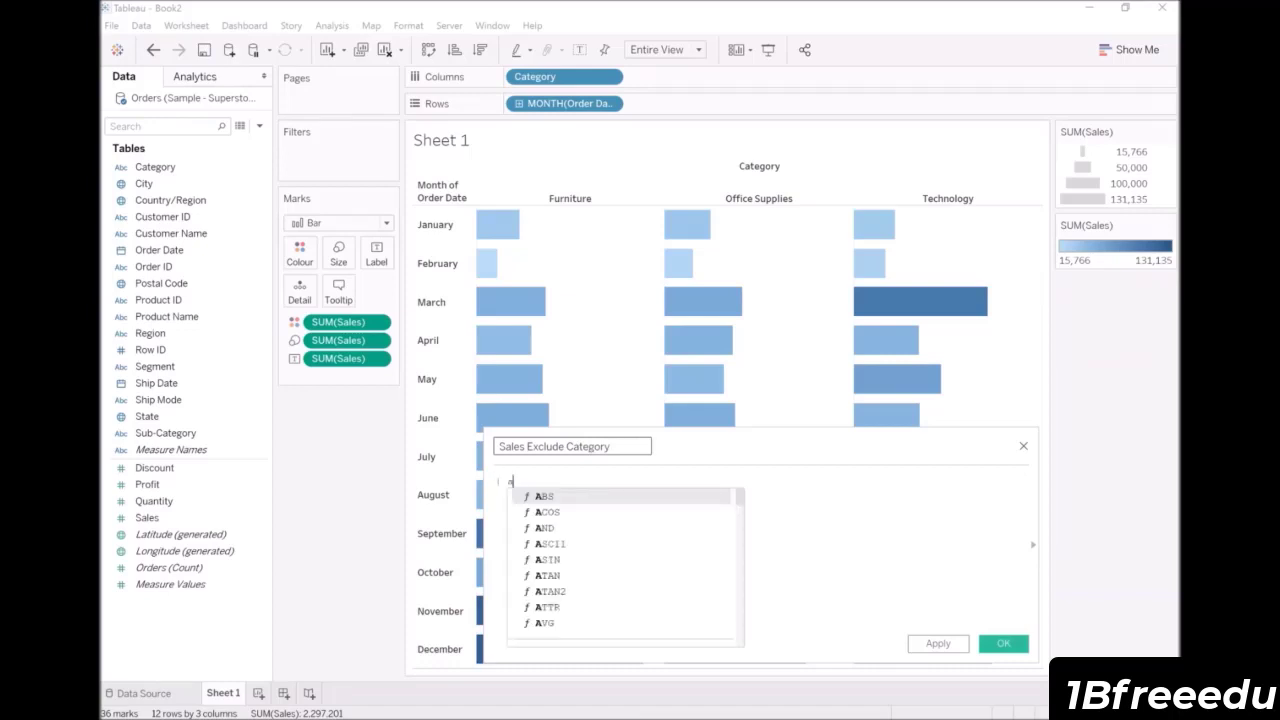
{"action": "key", "text": "BackSpace"}
{"action": "type", "text": "EXCLUDE "}
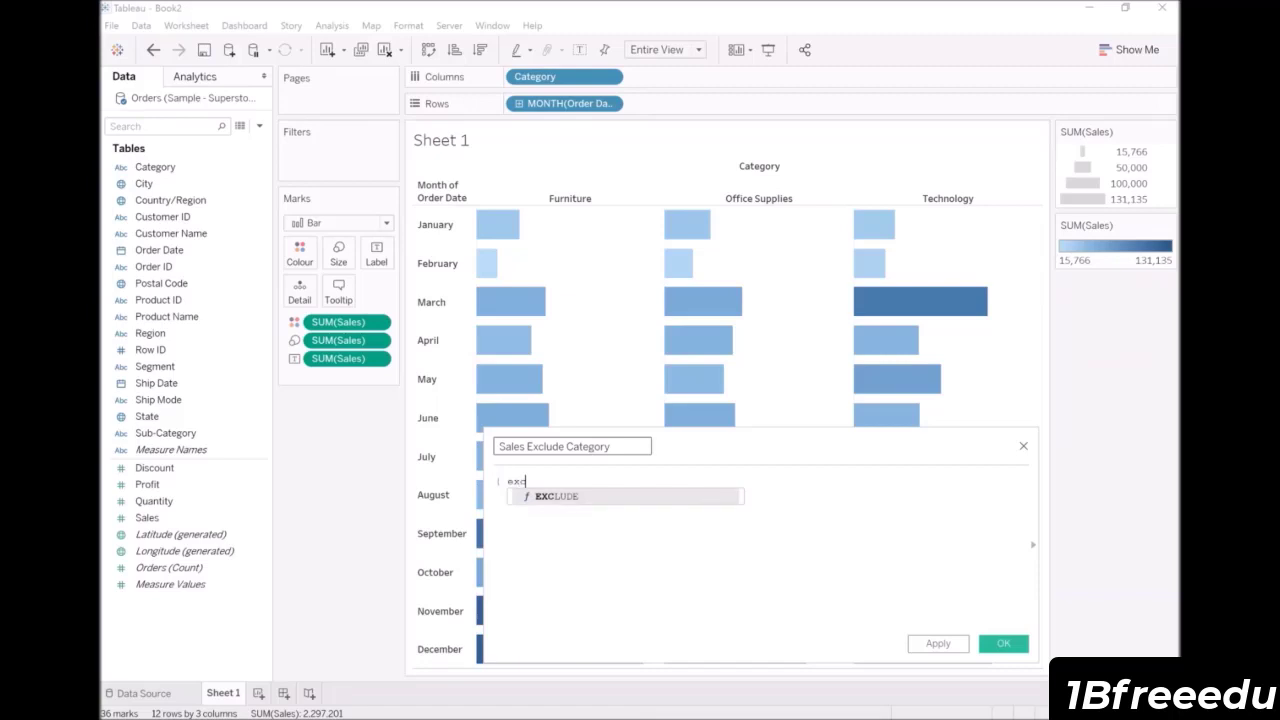
{"action": "type", "text": "[Category]"}
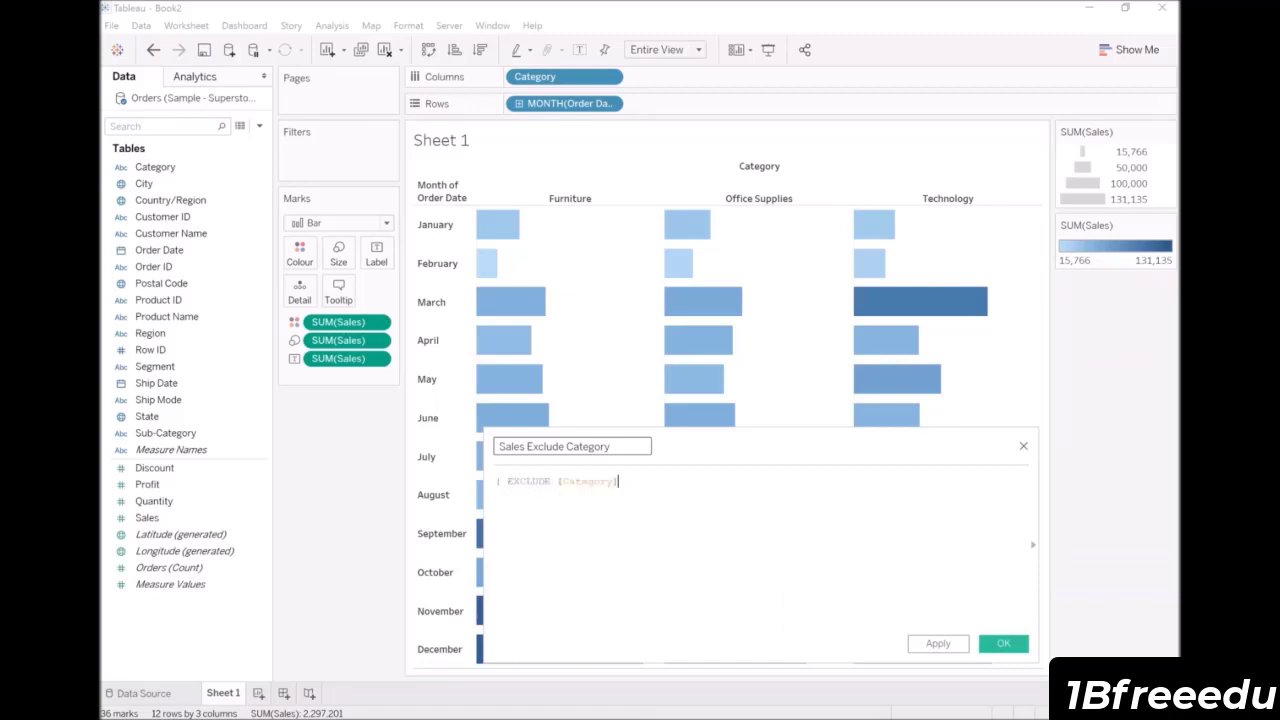
{"action": "type", "text": " : SUM(Sales"}
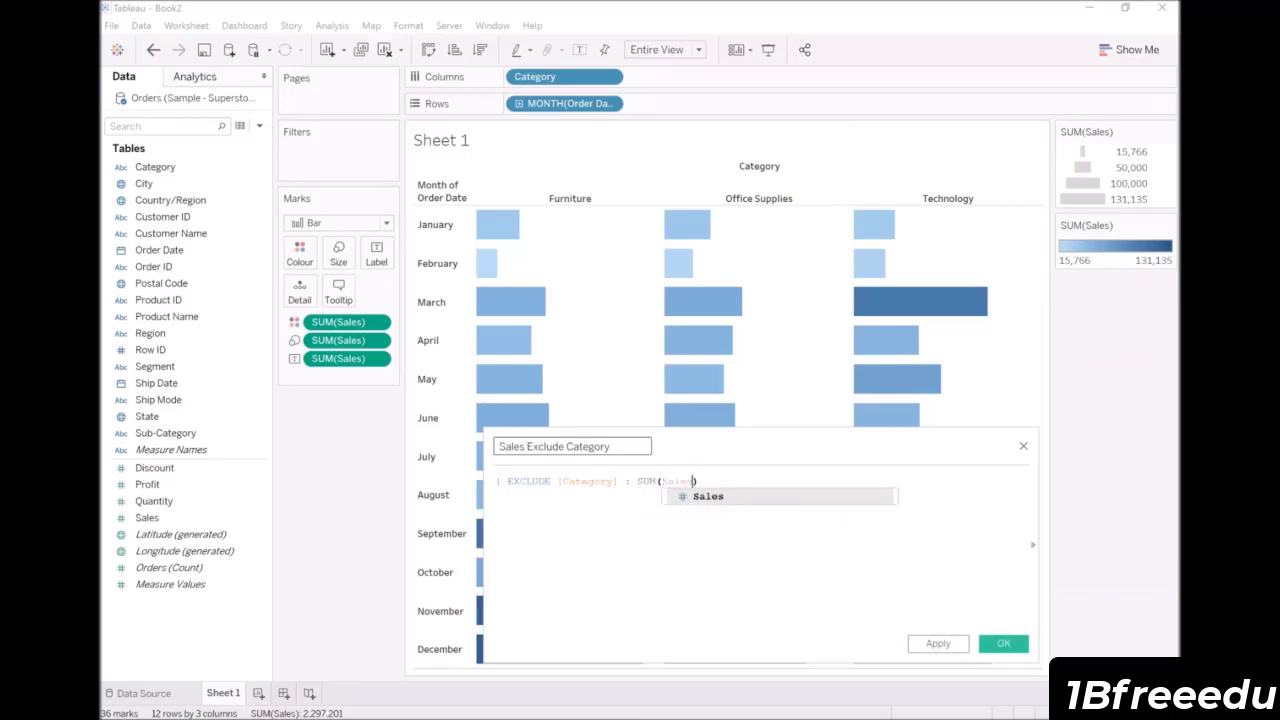
{"action": "key", "text": "Return"}
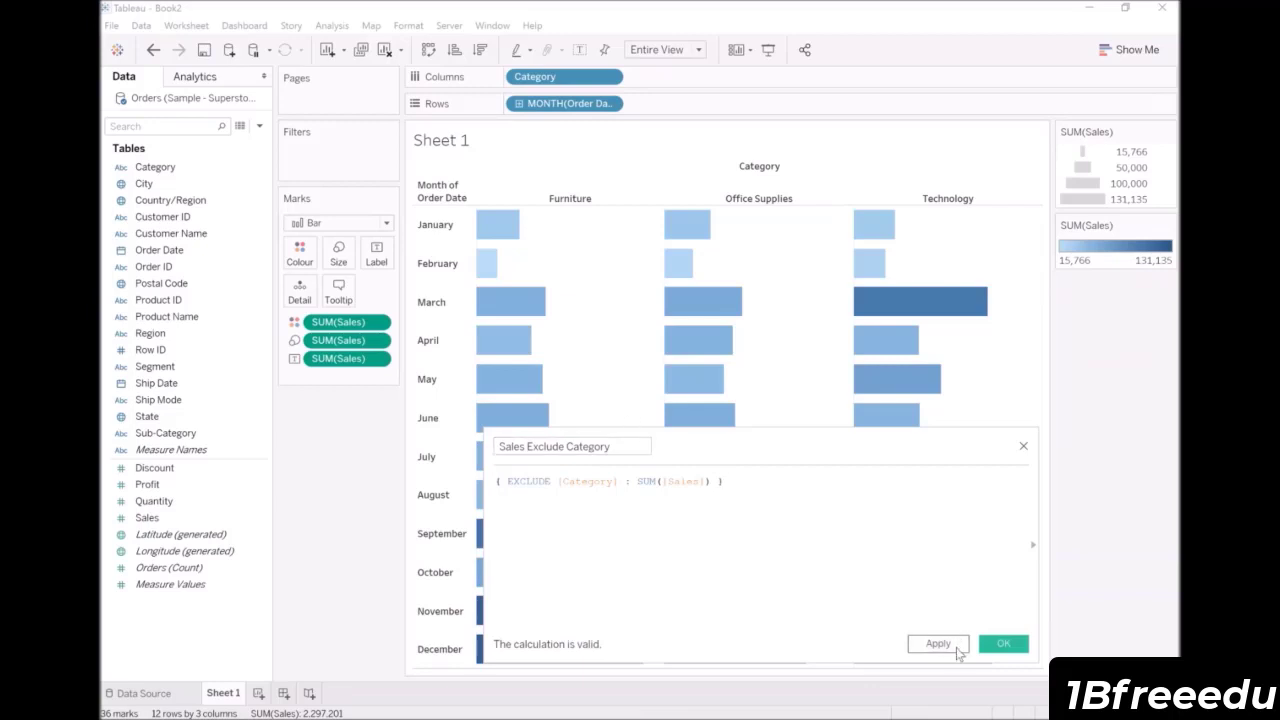
{"action": "left_click", "coordinate": [958, 648]}
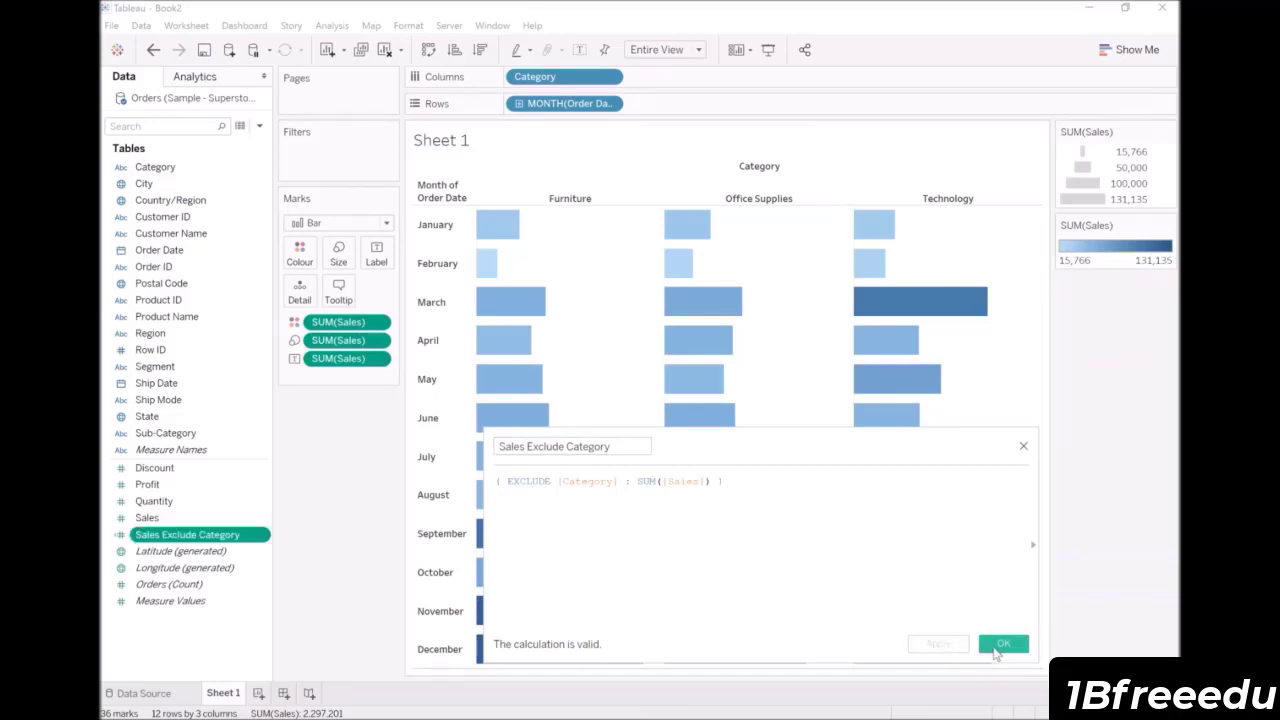
{"action": "left_click", "coordinate": [995, 648]}
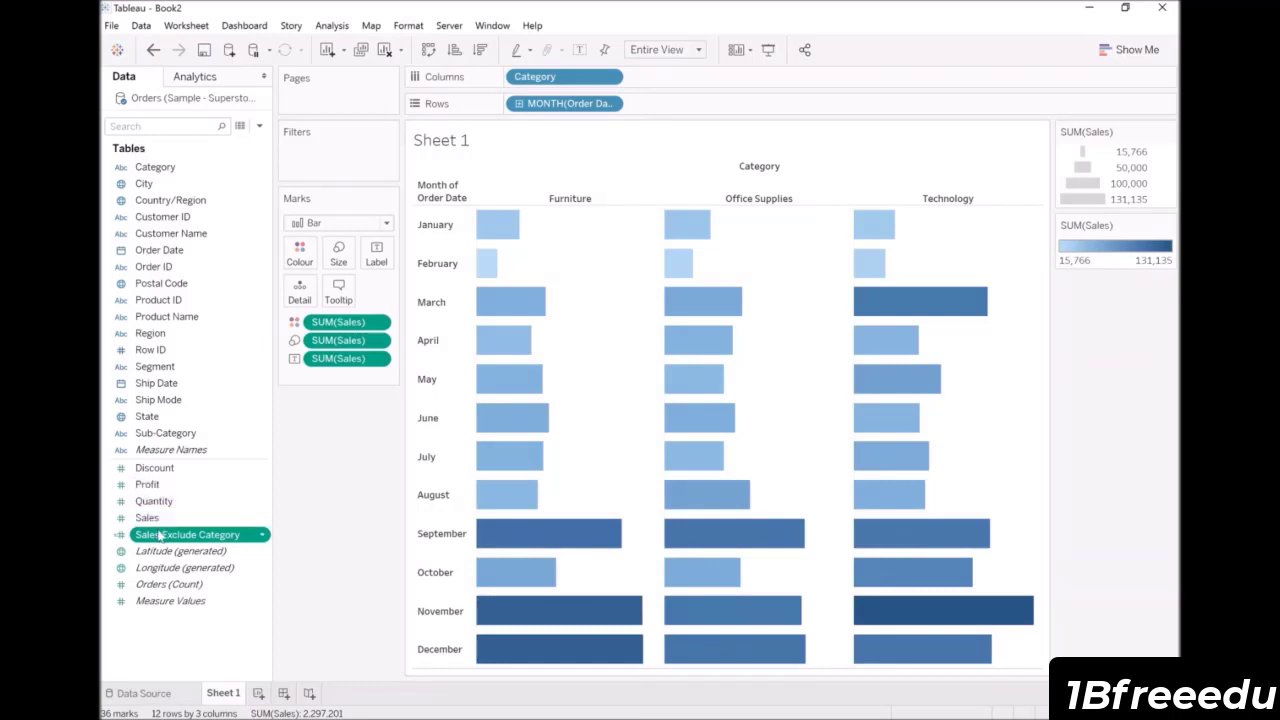
Step: Colour the bars by Sales Exclude Category instead of SUM(Sales) and apply the Blue palette
{"action": "left_click_drag", "start_coordinate": [163, 540], "coordinate": [337, 325]}
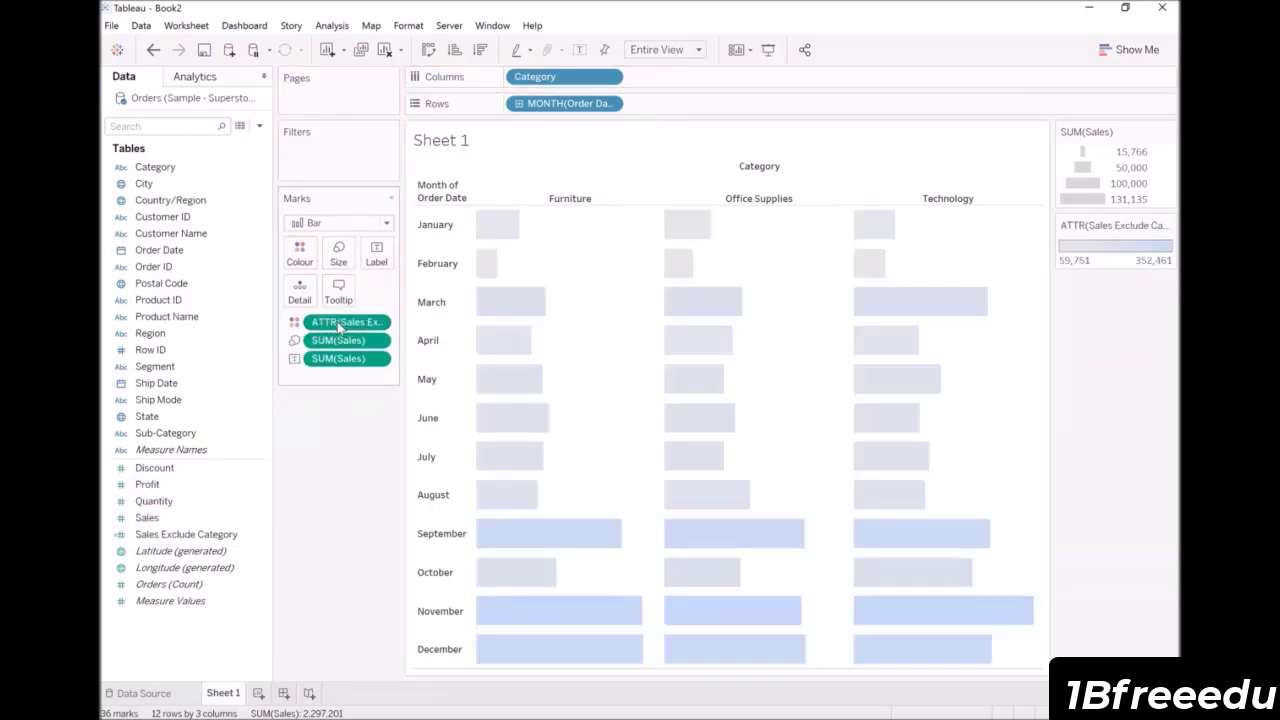
{"action": "left_click", "coordinate": [299, 254]}
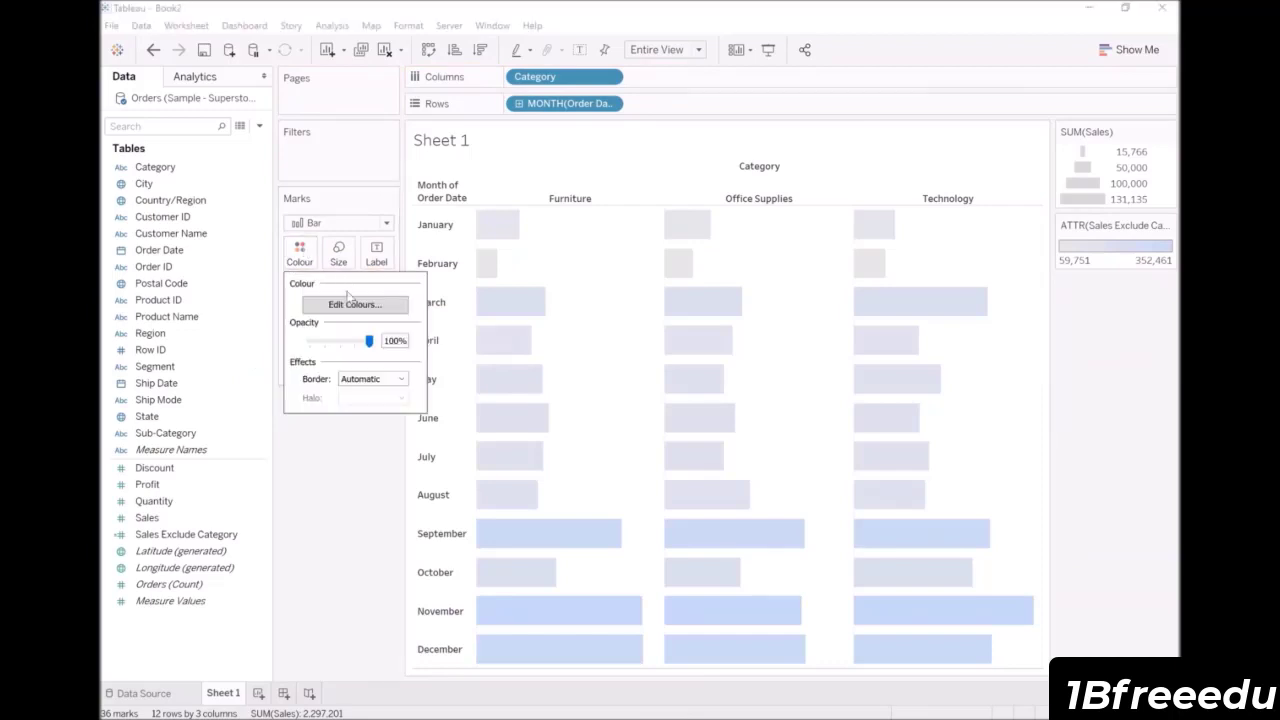
{"action": "left_click", "coordinate": [355, 304]}
{"action": "left_click", "coordinate": [556, 304]}
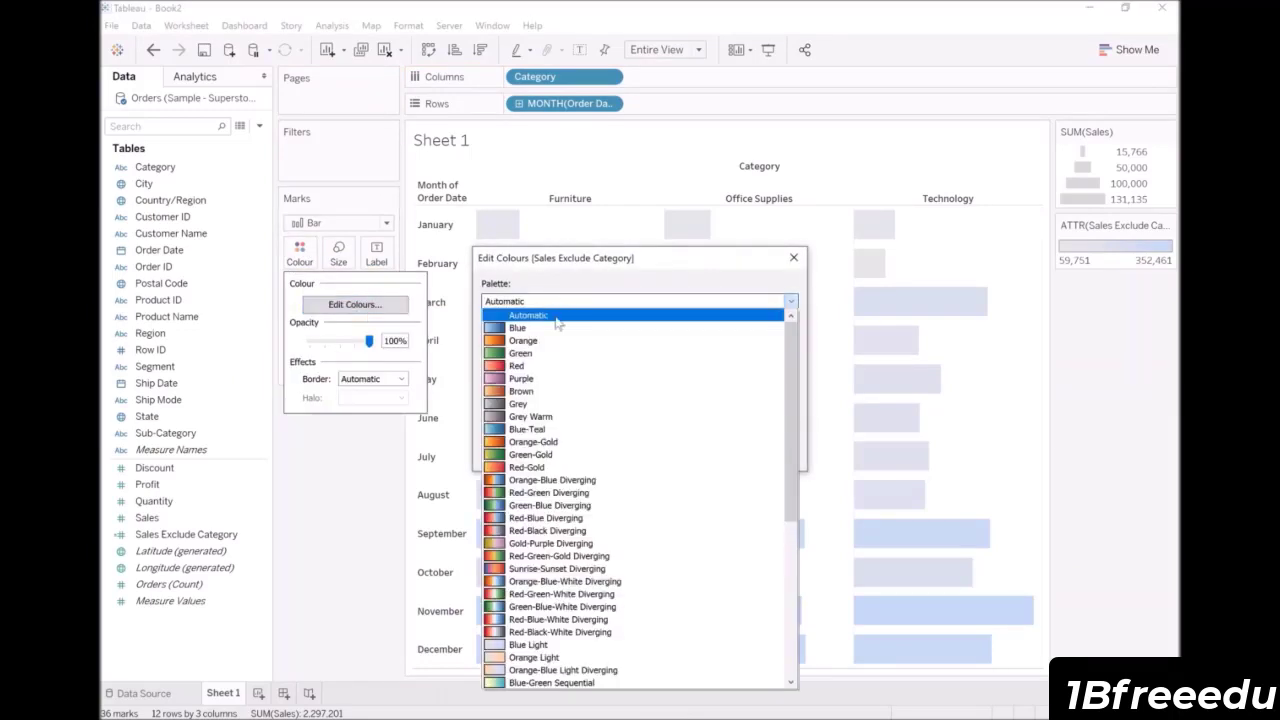
{"action": "left_click", "coordinate": [540, 328]}
{"action": "left_click", "coordinate": [768, 455]}
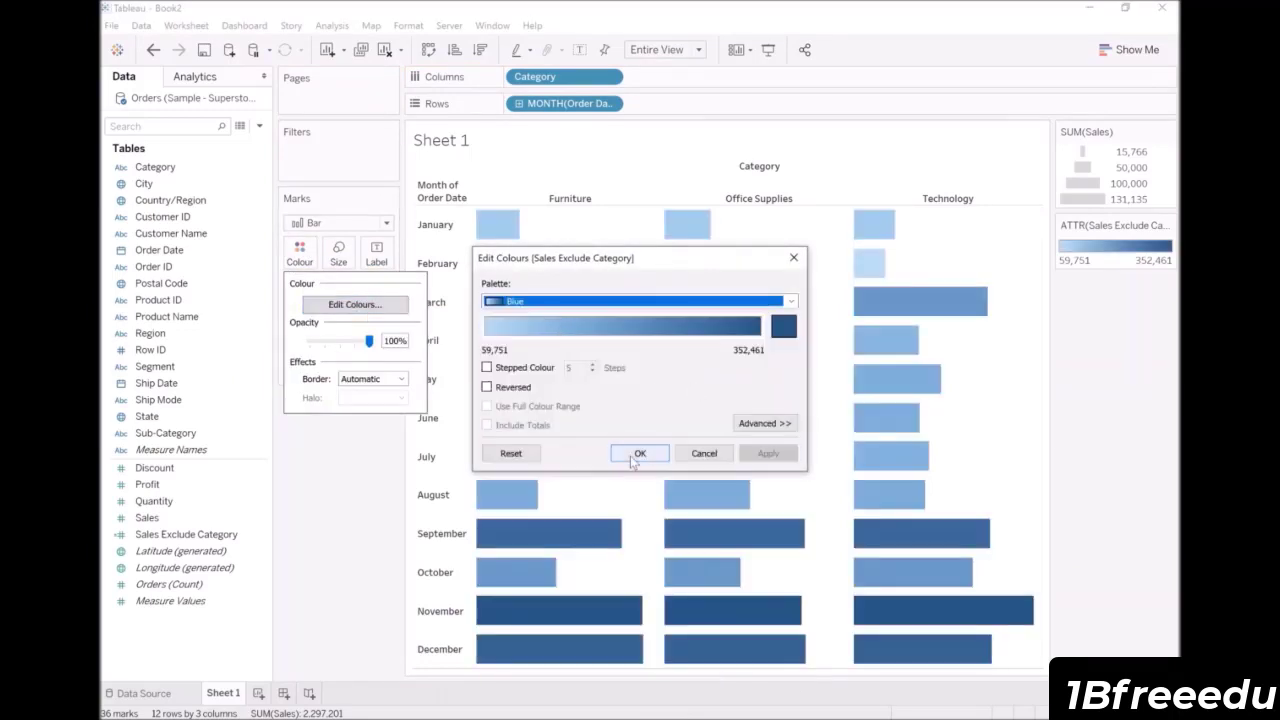
{"action": "left_click", "coordinate": [632, 455]}
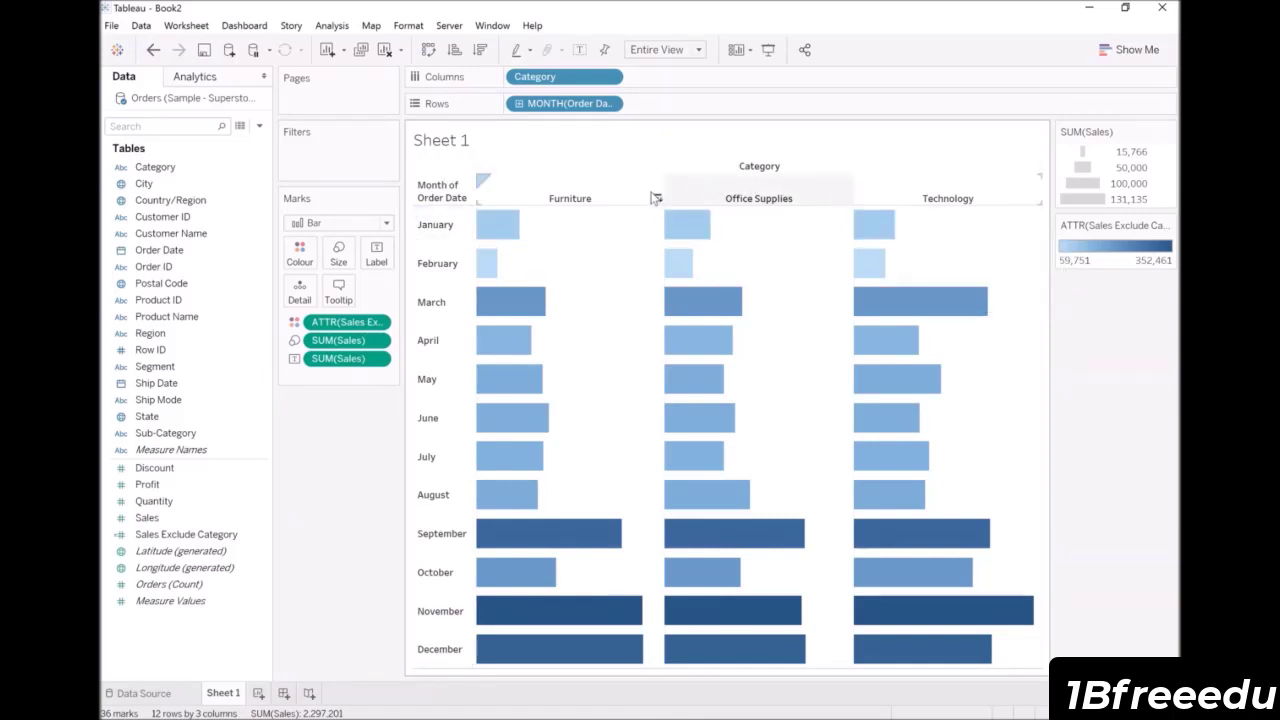
{"action": "left_click_drag", "start_coordinate": [328, 340], "coordinate": [440, 545]}
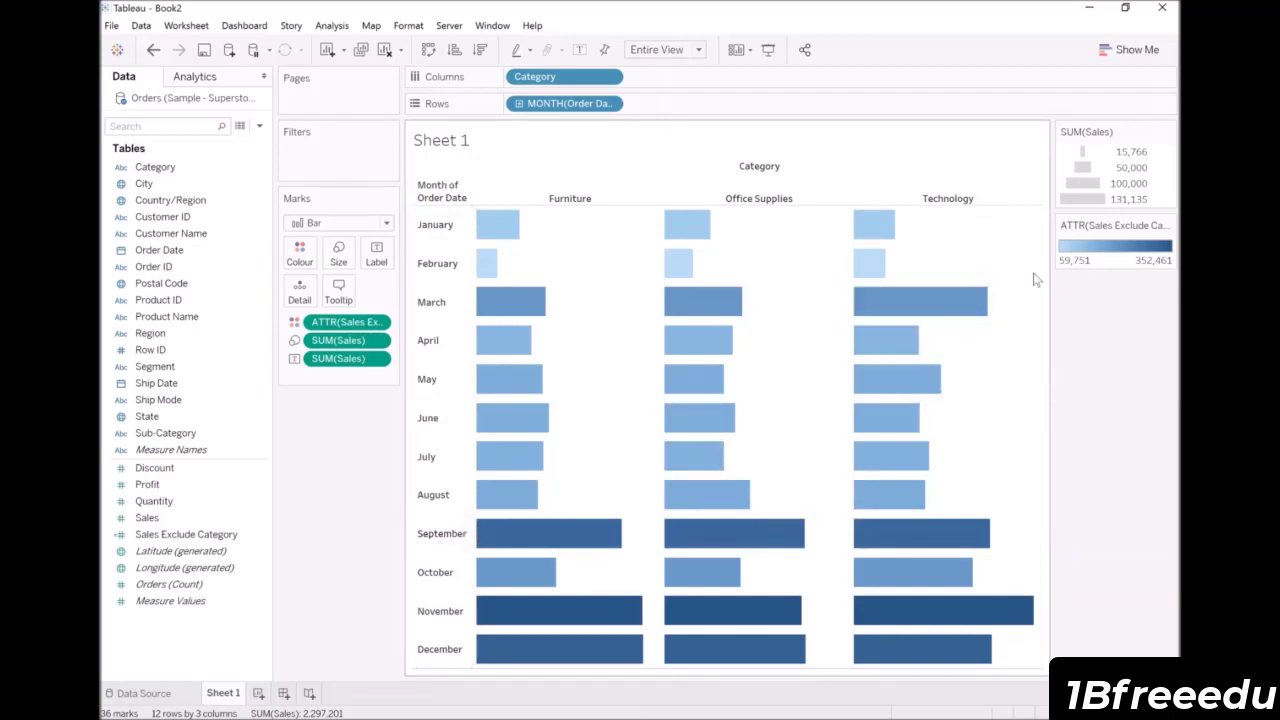
Step: Change the colour palette of Sales Exclude Category to Sunrise-Sunset Diverging
{"action": "left_click", "coordinate": [1168, 225]}
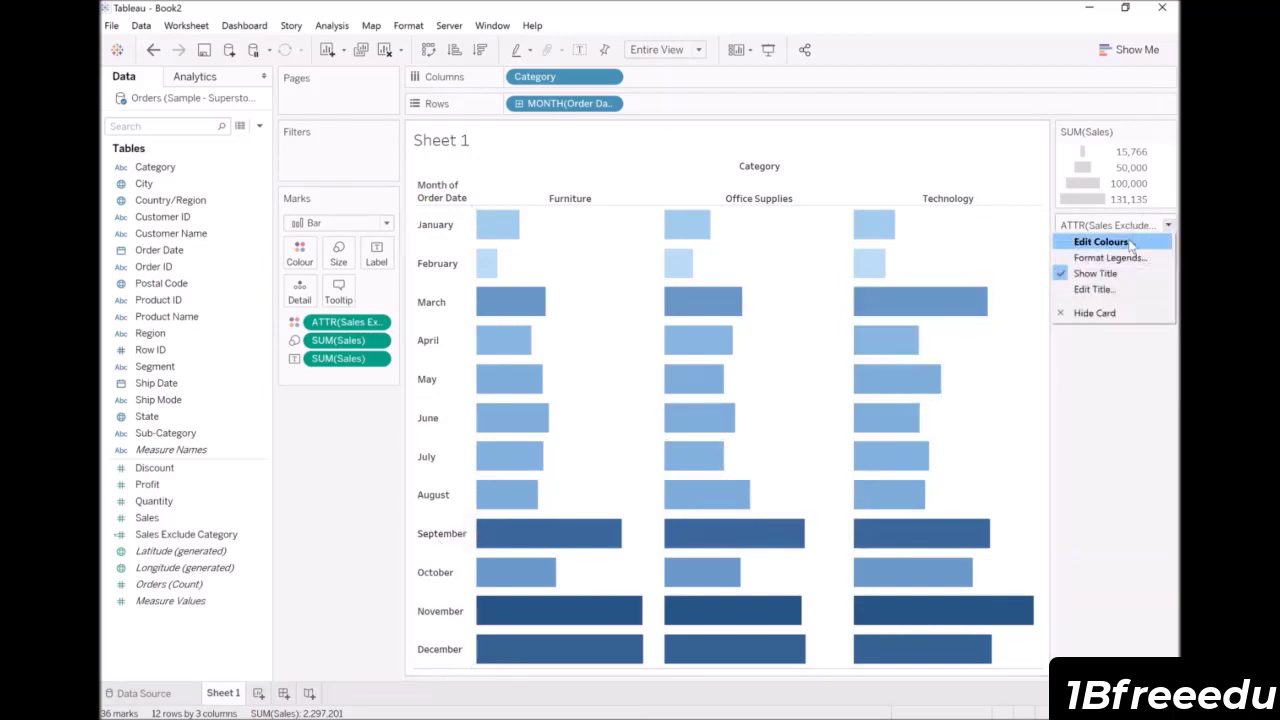
{"action": "left_click", "coordinate": [1134, 242]}
{"action": "left_click", "coordinate": [636, 301]}
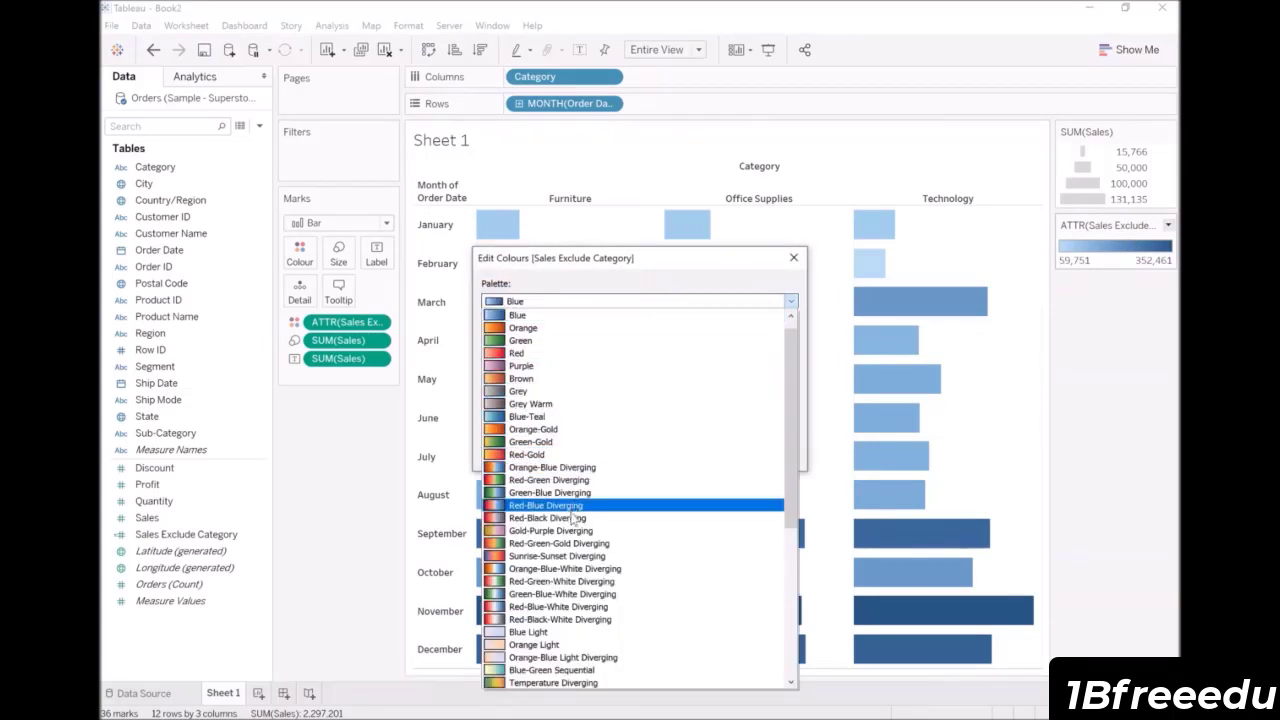
{"action": "left_click", "coordinate": [566, 556]}
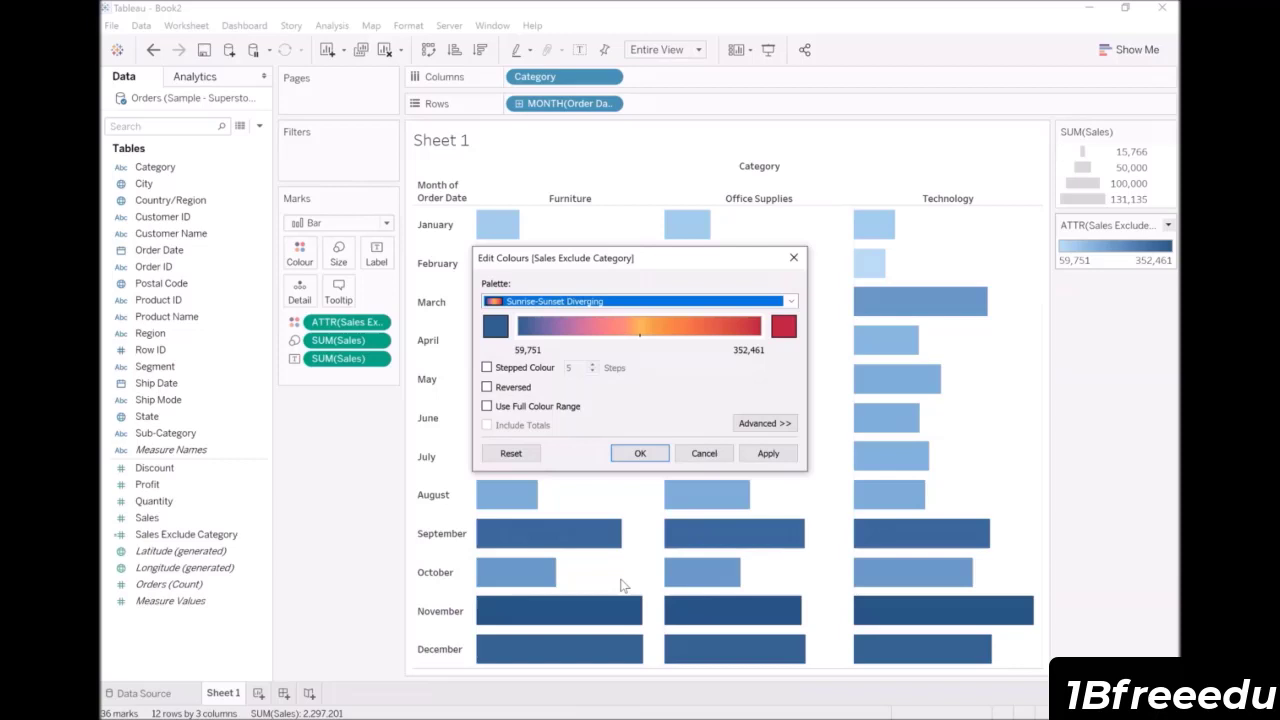
{"action": "left_click", "coordinate": [767, 453]}
{"action": "left_click", "coordinate": [640, 453]}
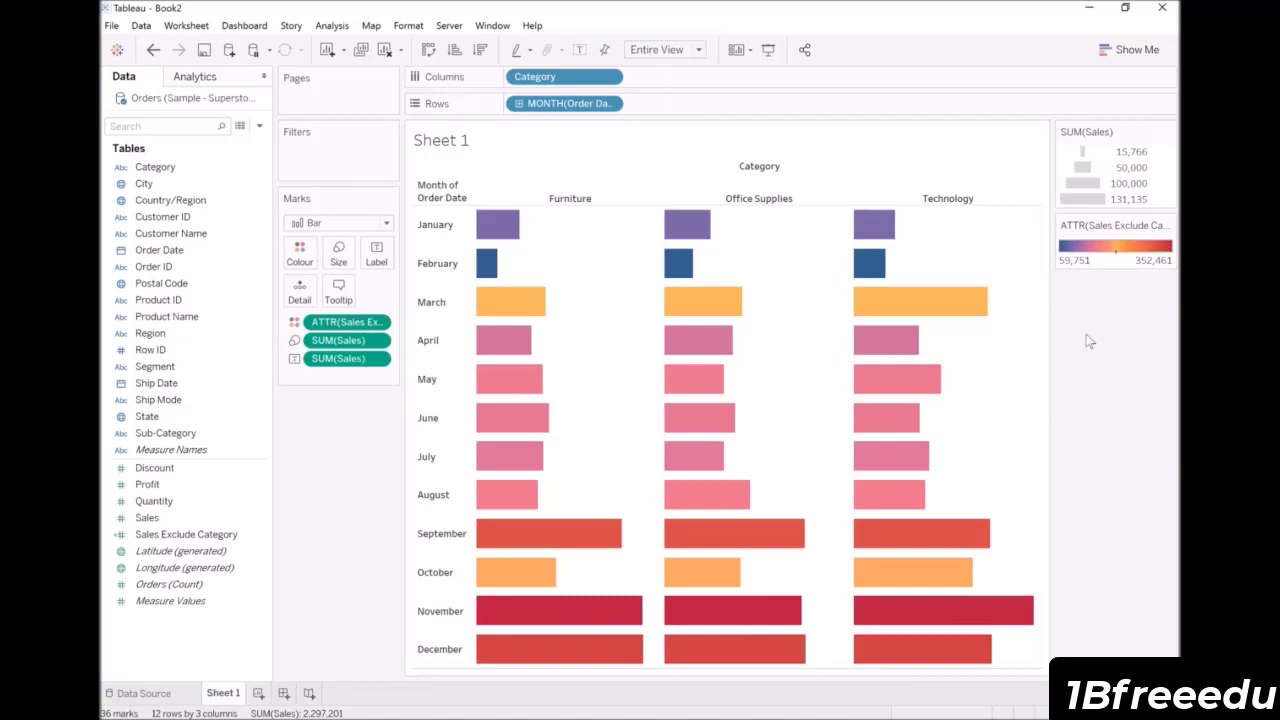
Step: Set the Sales Exclude Category colour palette back to Blue
{"action": "left_click", "coordinate": [1168, 226]}
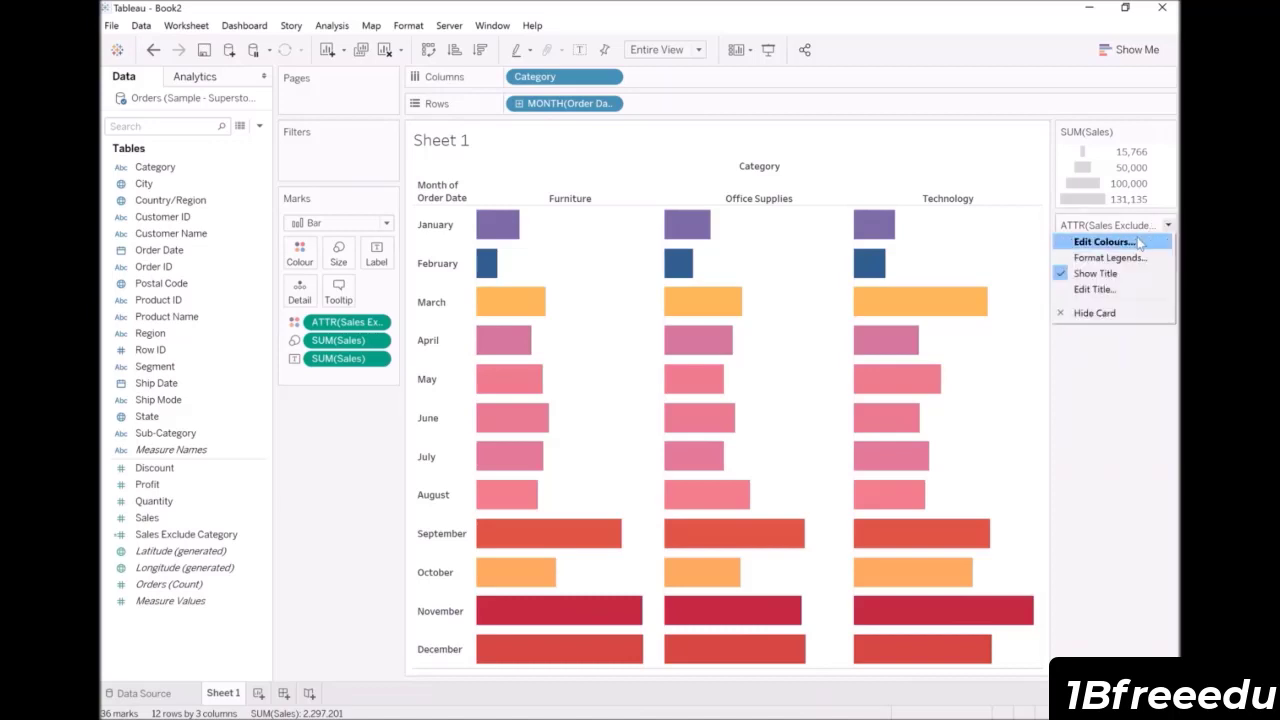
{"action": "left_click", "coordinate": [1105, 246]}
{"action": "left_click", "coordinate": [545, 301]}
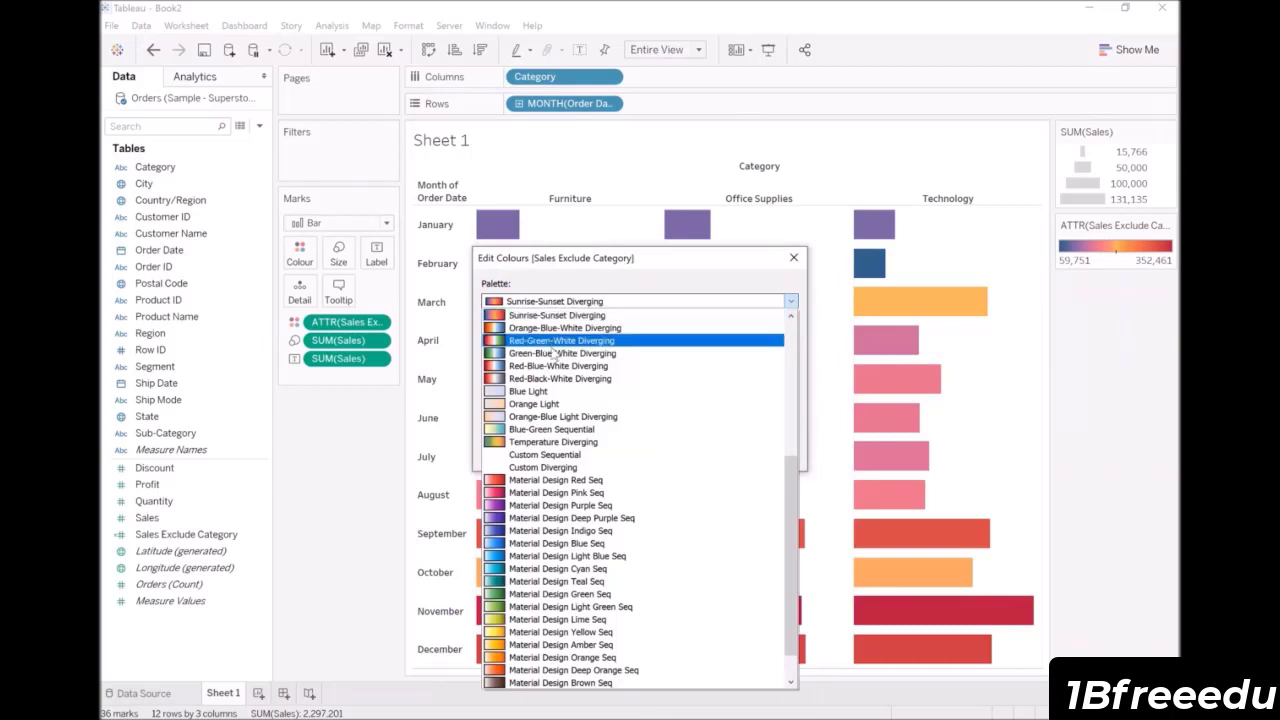
{"action": "scroll", "coordinate": [578, 493], "scroll_direction": "up", "scroll_amount": 10}
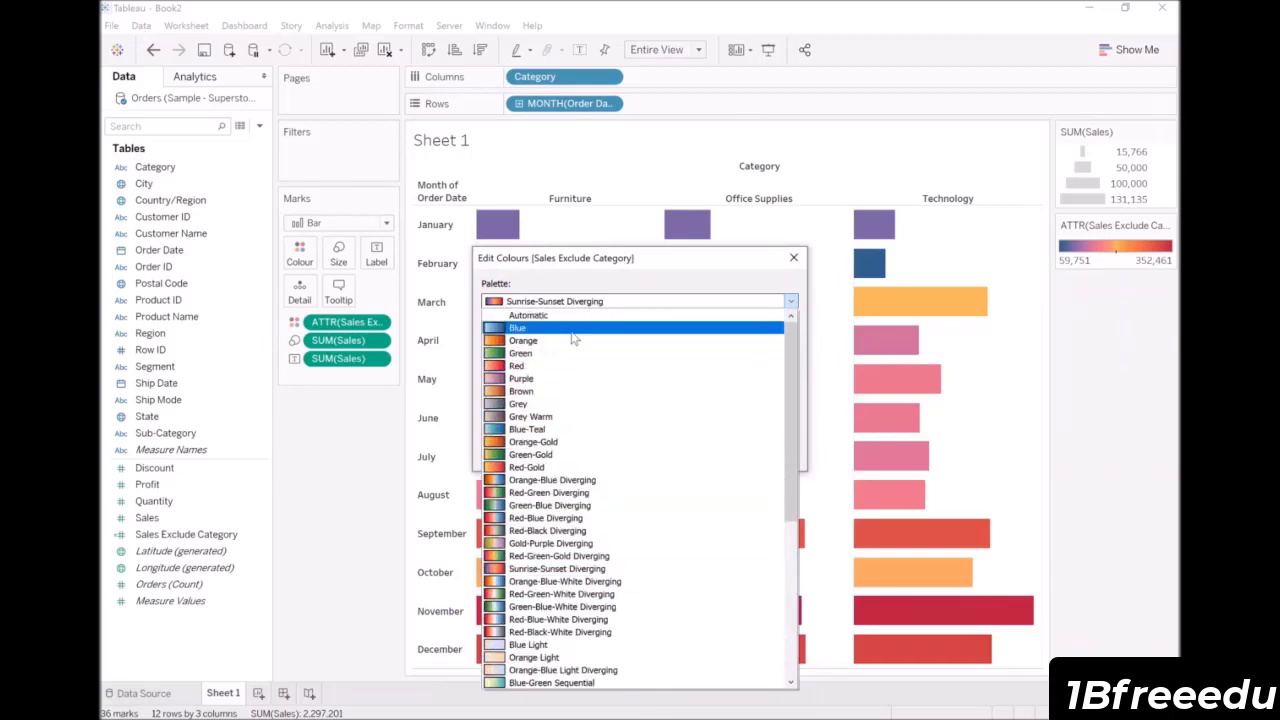
{"action": "left_click", "coordinate": [560, 331]}
{"action": "left_click", "coordinate": [752, 454]}
{"action": "left_click", "coordinate": [640, 453]}
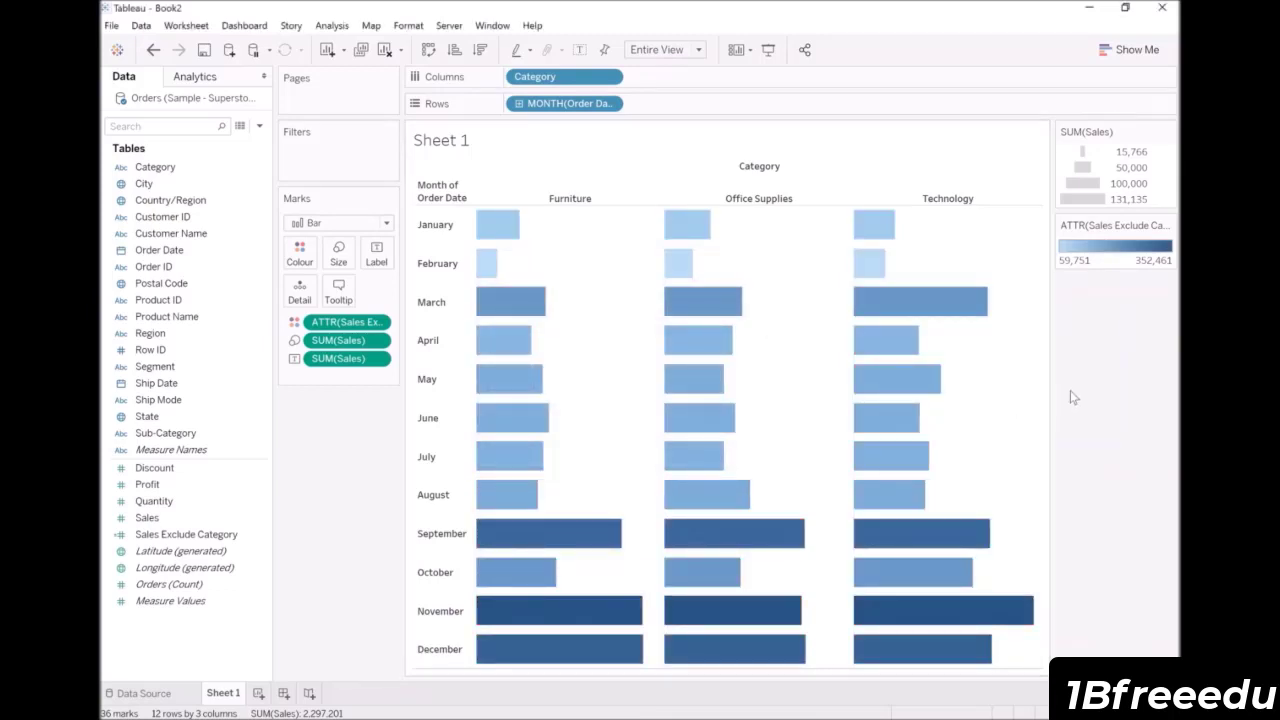